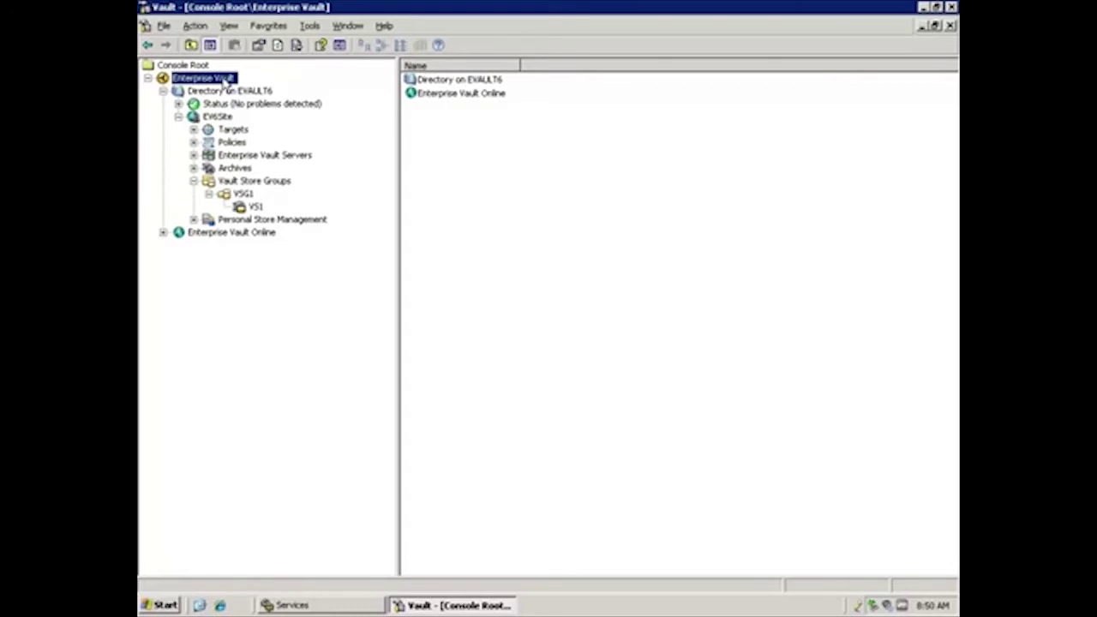
Inspect the Enterprise Vault root's properties for the Directory Service computer and the Directory SQL Server, leaving both as they are.
{"action": "right_click", "coordinate": [225, 81]}
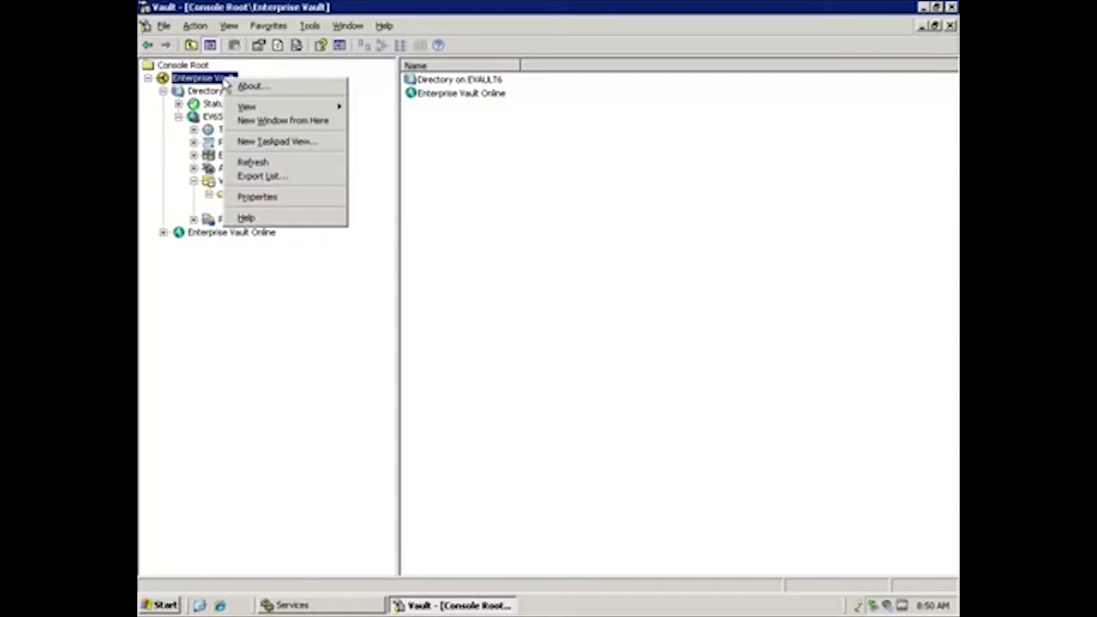
{"action": "left_click", "coordinate": [257, 200]}
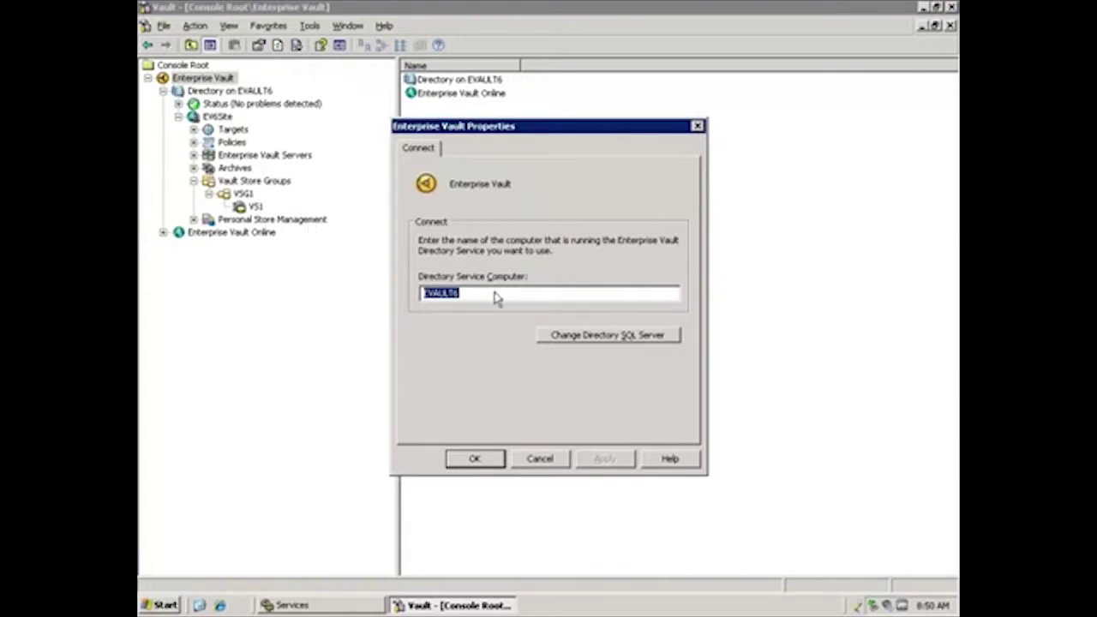
{"action": "left_click", "coordinate": [579, 336]}
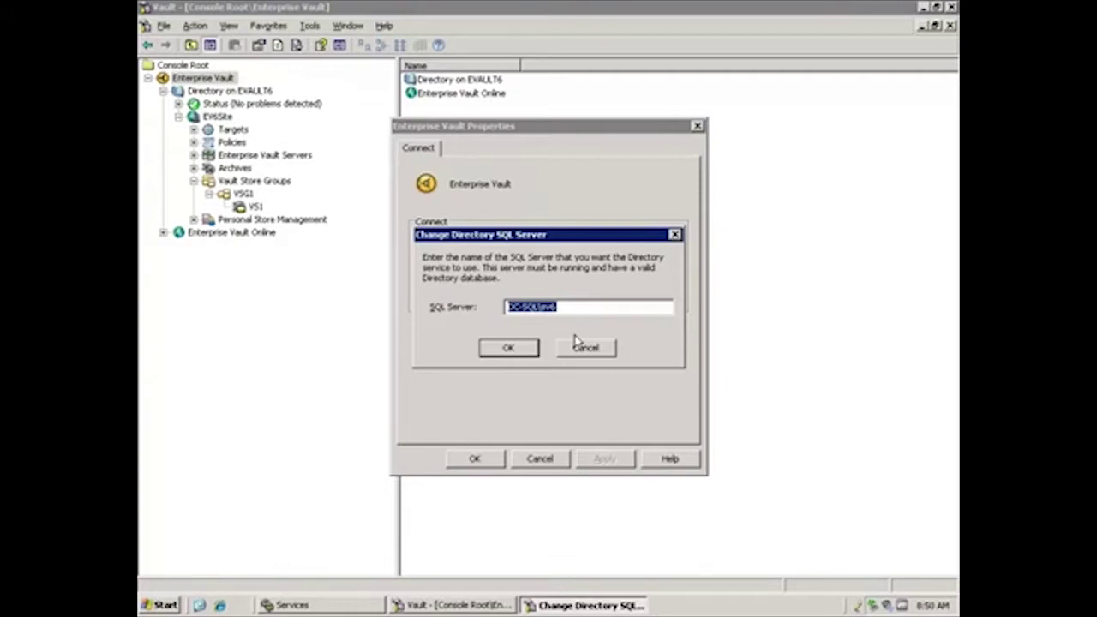
{"action": "left_click", "coordinate": [583, 358]}
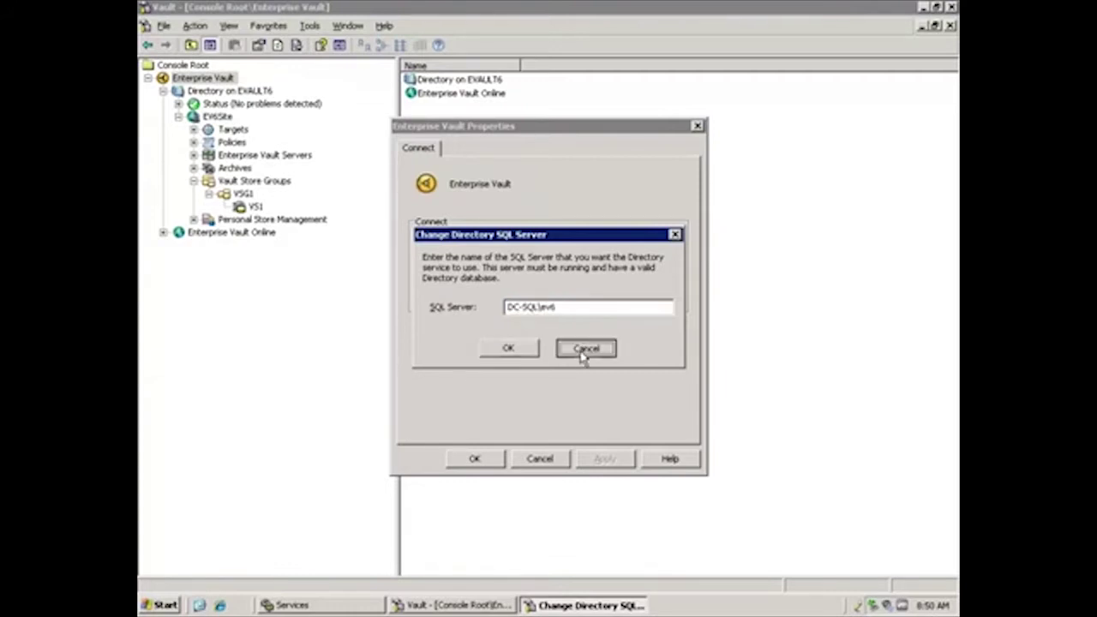
{"action": "left_click", "coordinate": [539, 460]}
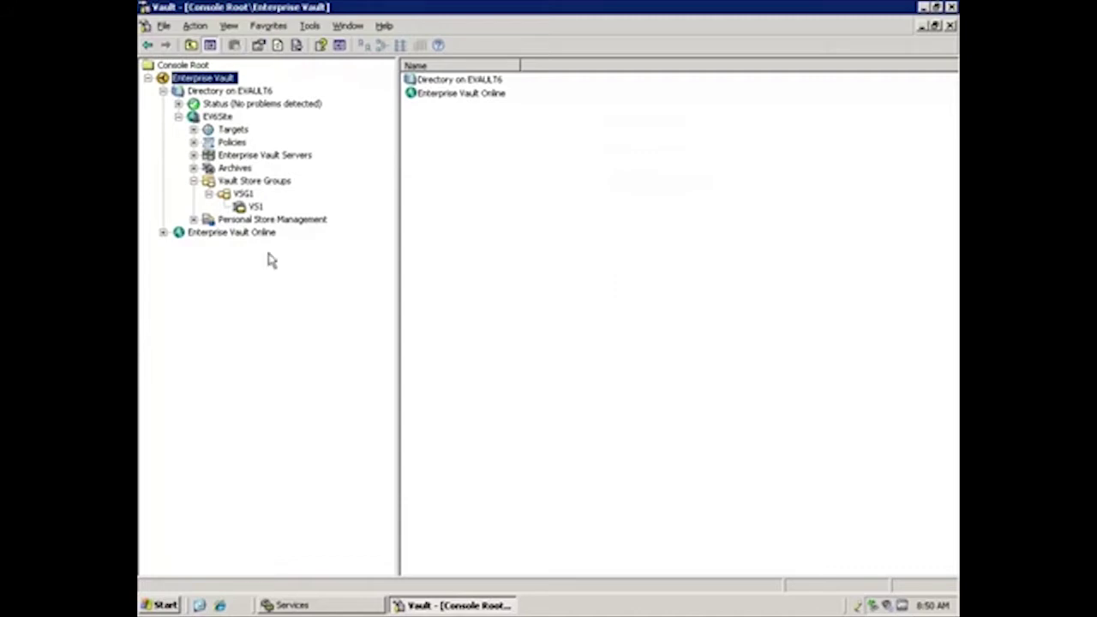
Inspect the database properties of vault store group VSG1 for the SQL Server hosting its fingerprint database.
{"action": "left_click", "coordinate": [242, 195]}
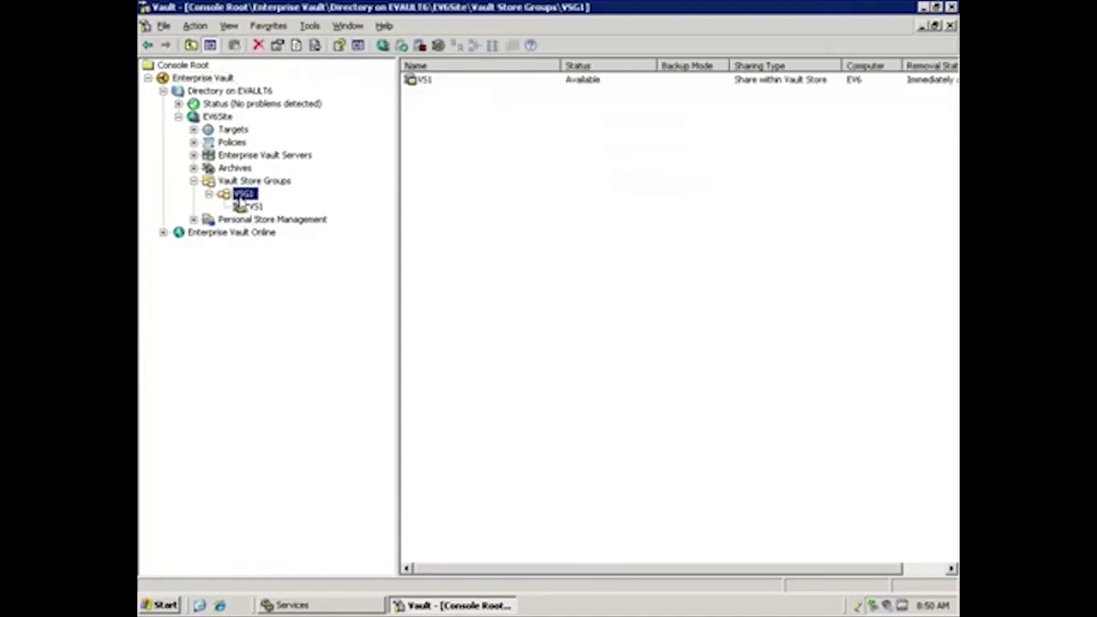
{"action": "right_click", "coordinate": [243, 199]}
{"action": "left_click", "coordinate": [273, 351]}
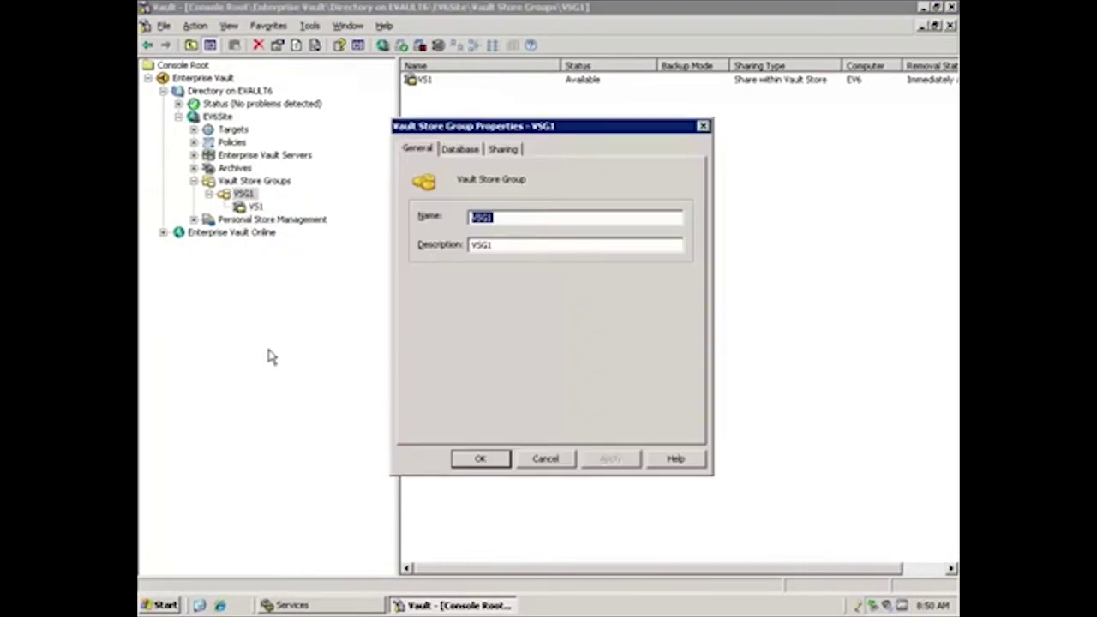
{"action": "left_click", "coordinate": [463, 152]}
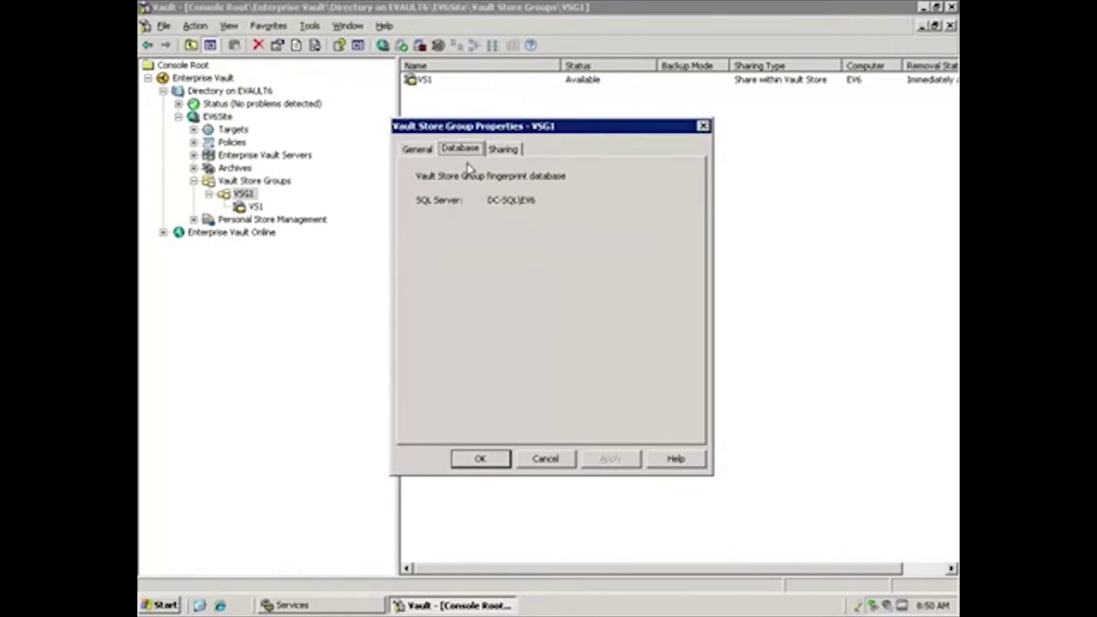
{"action": "left_click", "coordinate": [545, 461]}
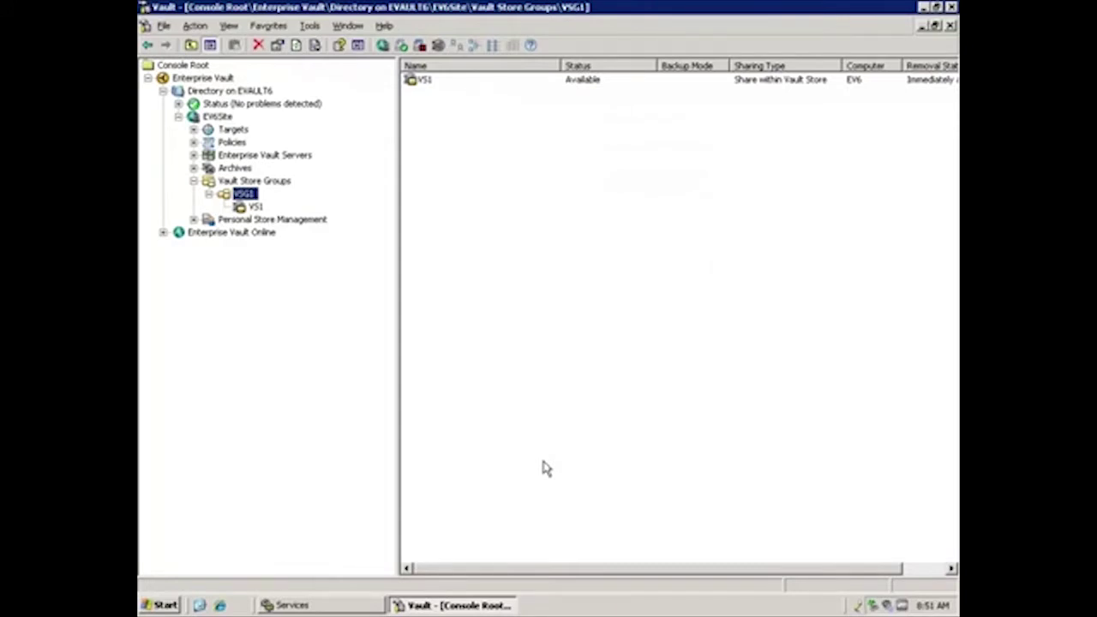
Inspect the general and database properties of vault store VS1 for its SQL Server and database name.
{"action": "left_click", "coordinate": [251, 207]}
{"action": "right_click", "coordinate": [248, 211]}
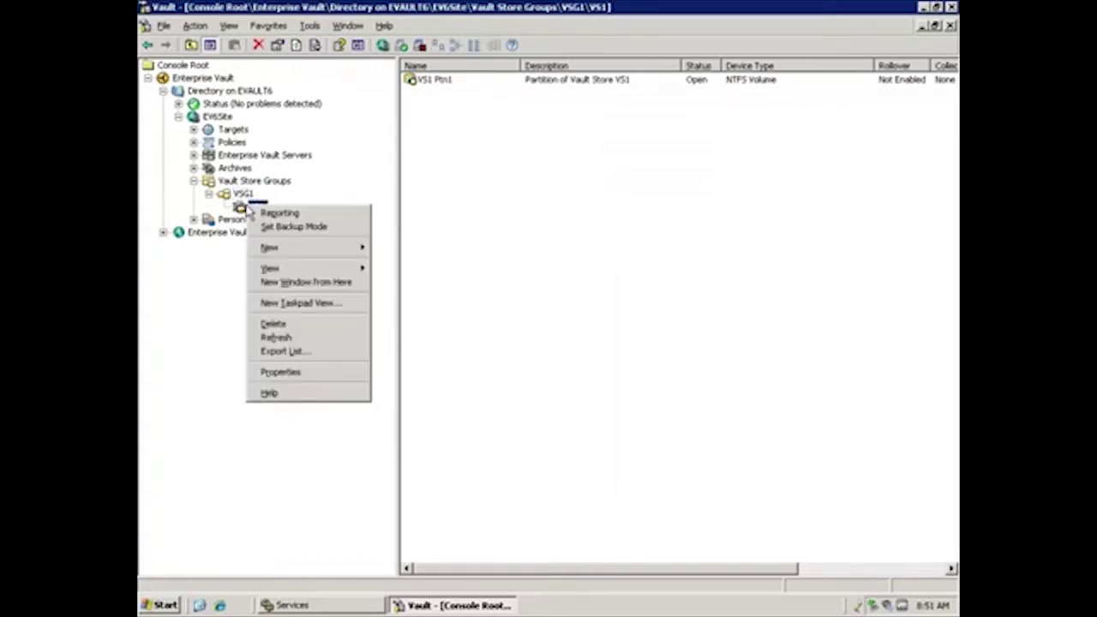
{"action": "left_click", "coordinate": [280, 375]}
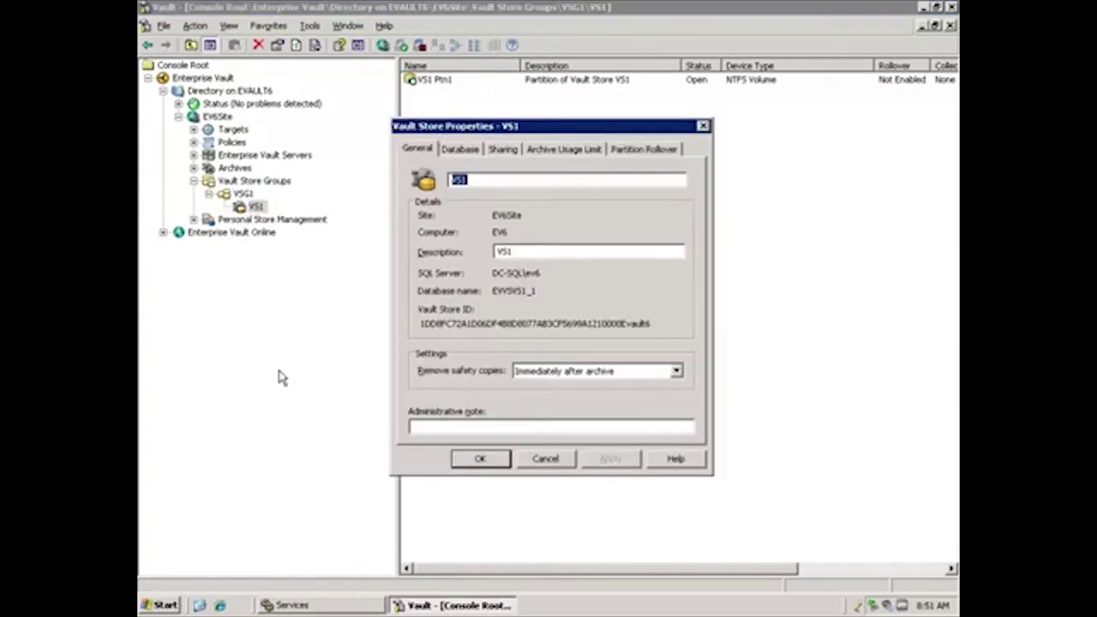
{"action": "left_click", "coordinate": [464, 151]}
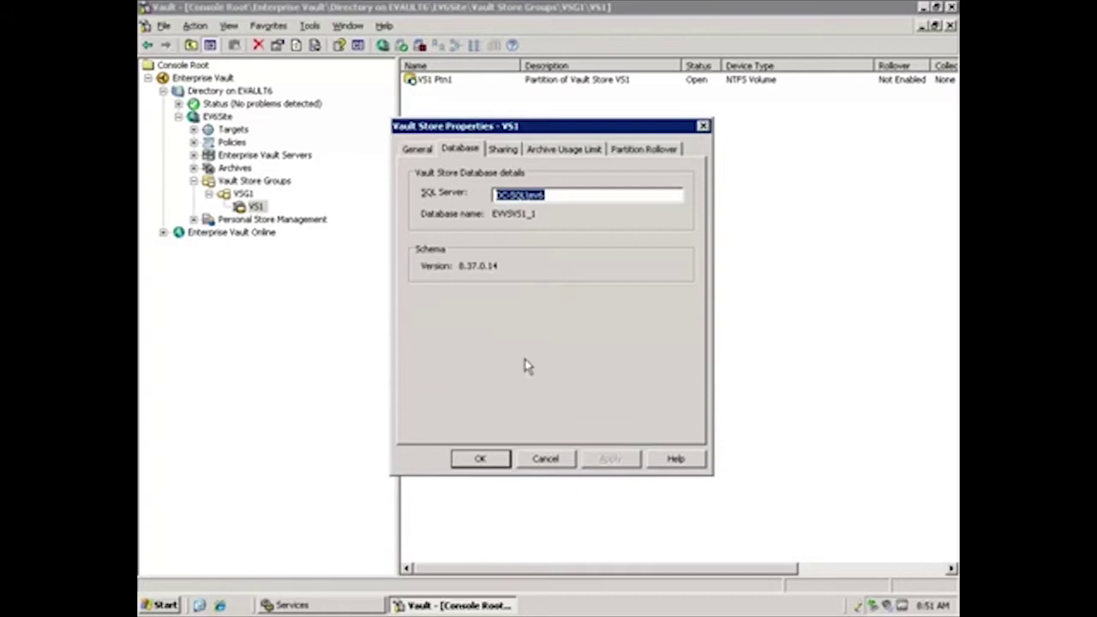
{"action": "left_click", "coordinate": [543, 461]}
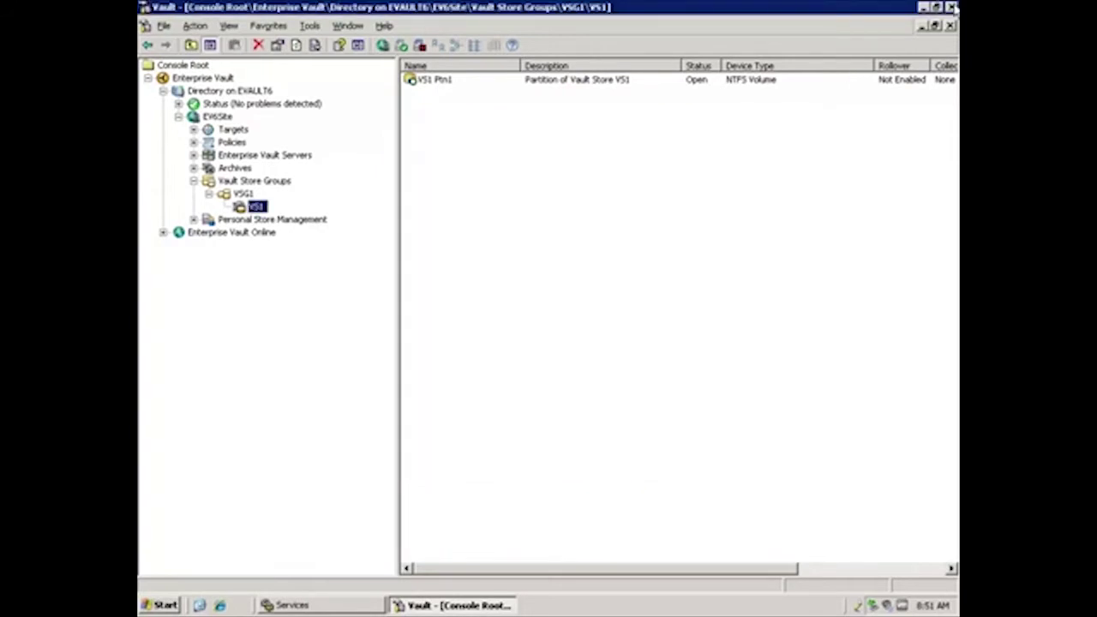
Close the Vault console, saving its settings to Vault.msc, and stop the Enterprise Vault Admin Service together with its dependent services.
{"action": "left_click", "coordinate": [952, 6]}
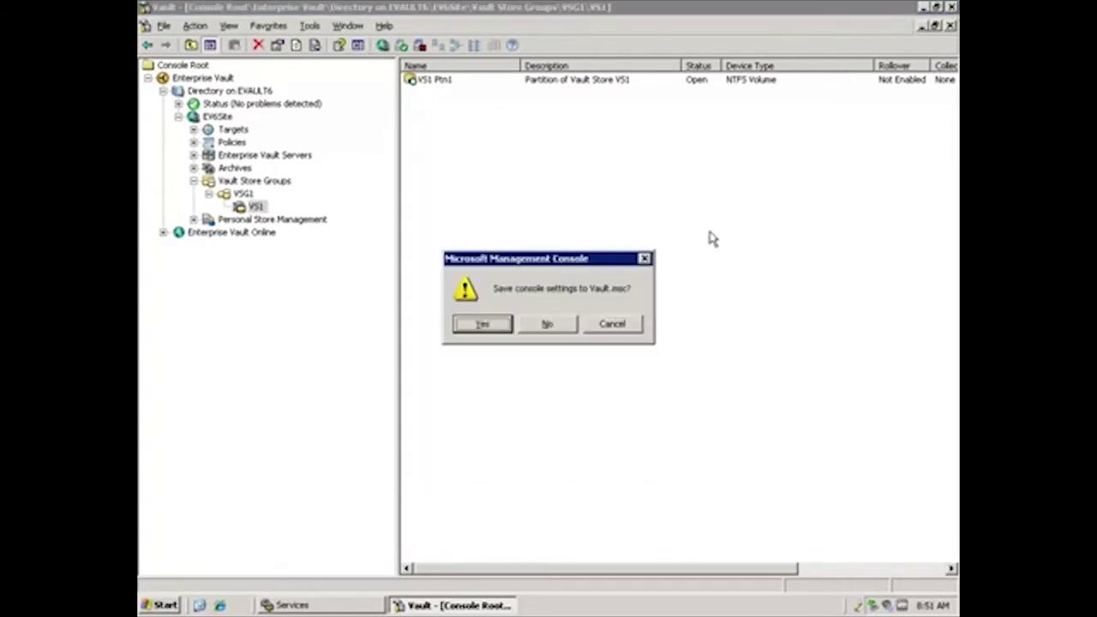
{"action": "left_click", "coordinate": [489, 324]}
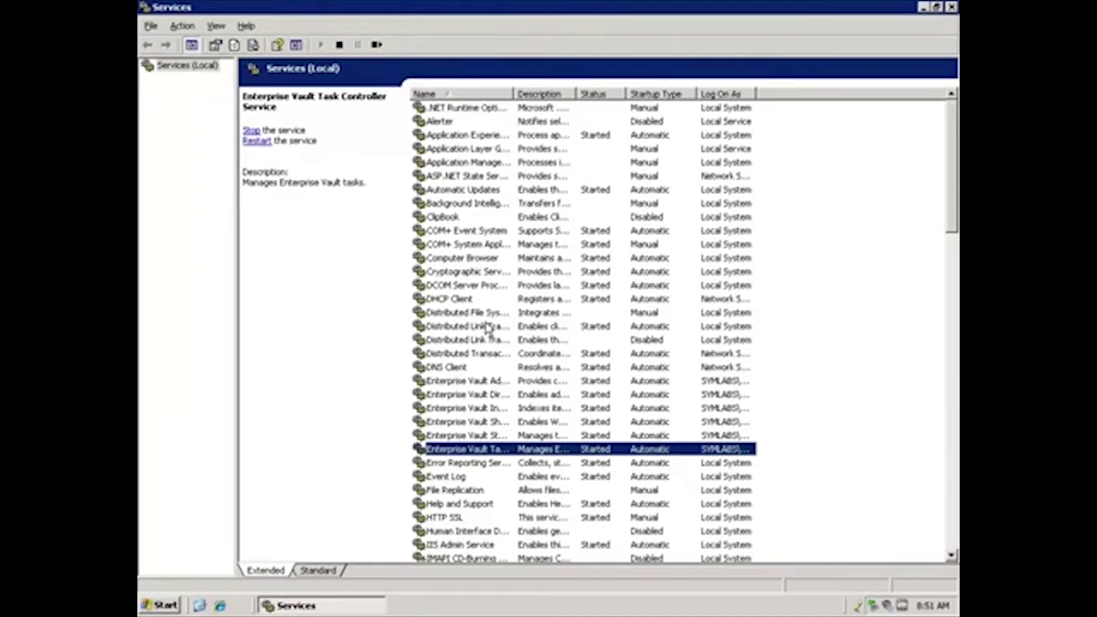
{"action": "left_click", "coordinate": [460, 382]}
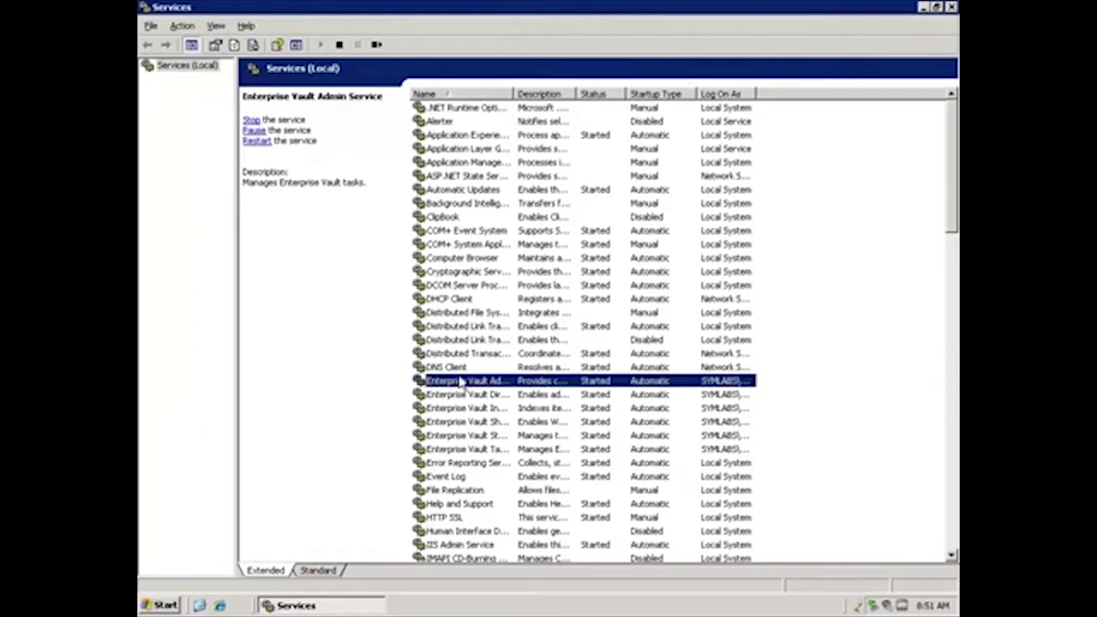
{"action": "left_click", "coordinate": [340, 46]}
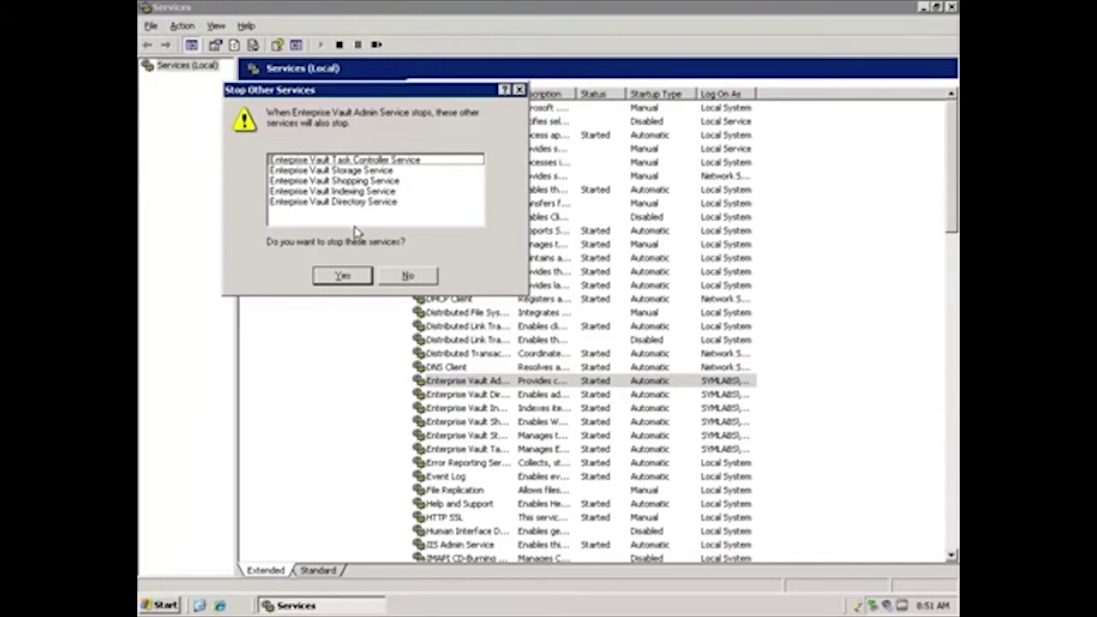
{"action": "left_click", "coordinate": [342, 276]}
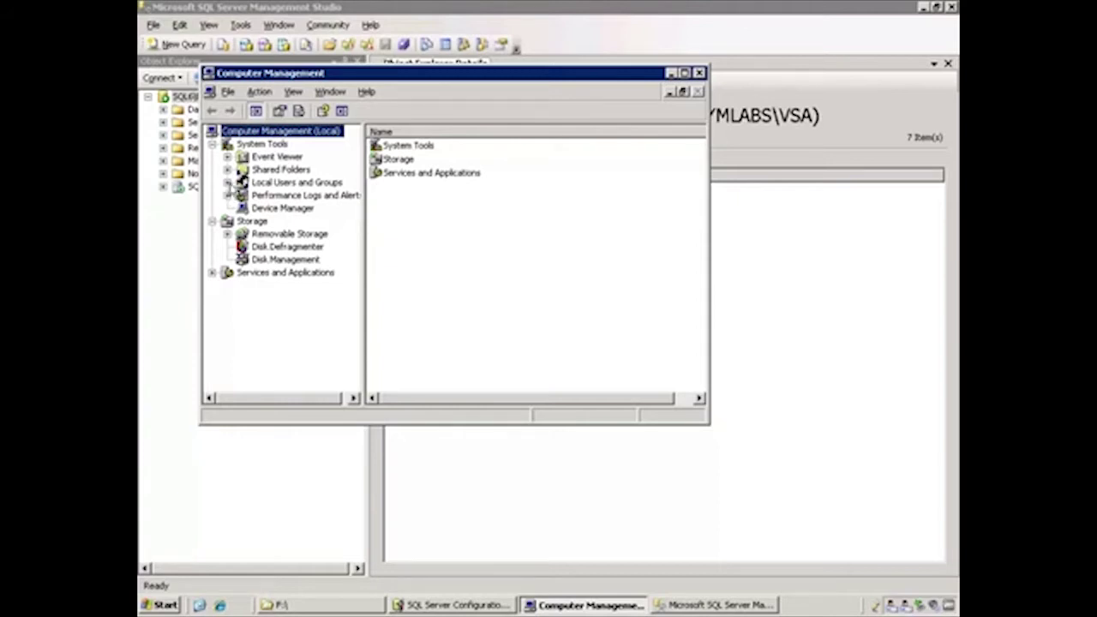
Check the local Administrators group's members for the SYMLABS\vsa account and close Computer Management.
{"action": "left_click", "coordinate": [228, 183]}
{"action": "left_click", "coordinate": [276, 210]}
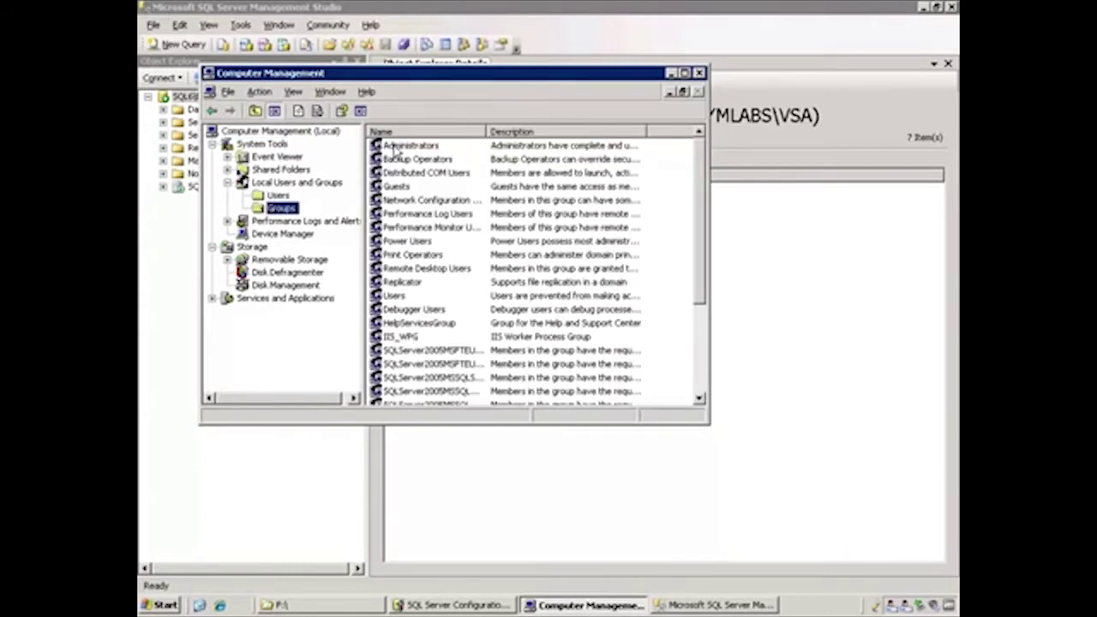
{"action": "left_click", "coordinate": [395, 149]}
{"action": "right_click", "coordinate": [396, 149]}
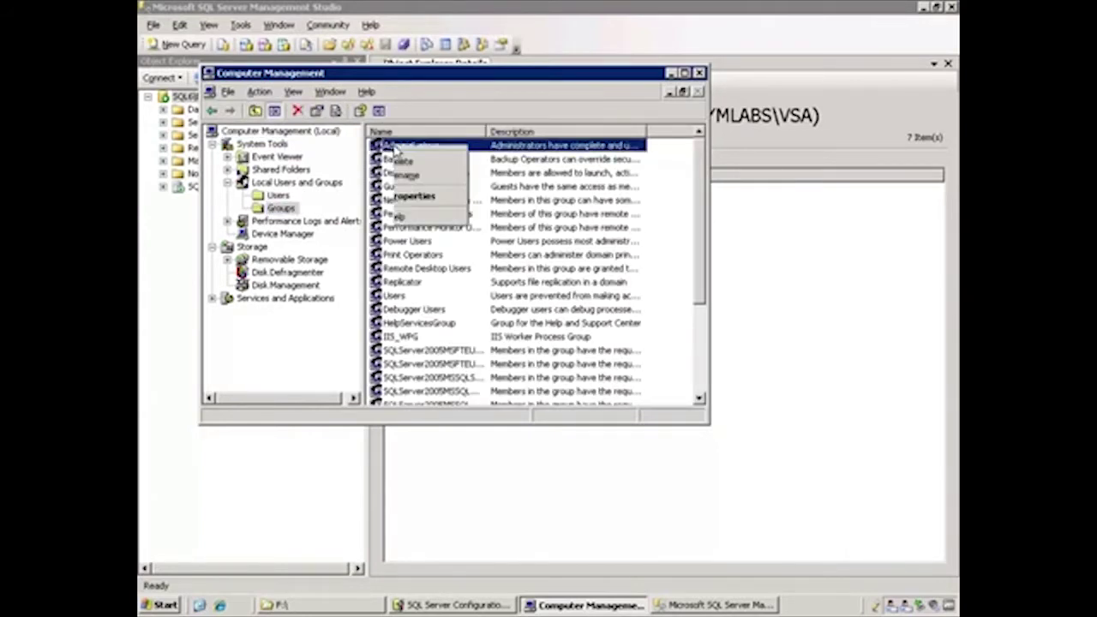
{"action": "left_click", "coordinate": [417, 232]}
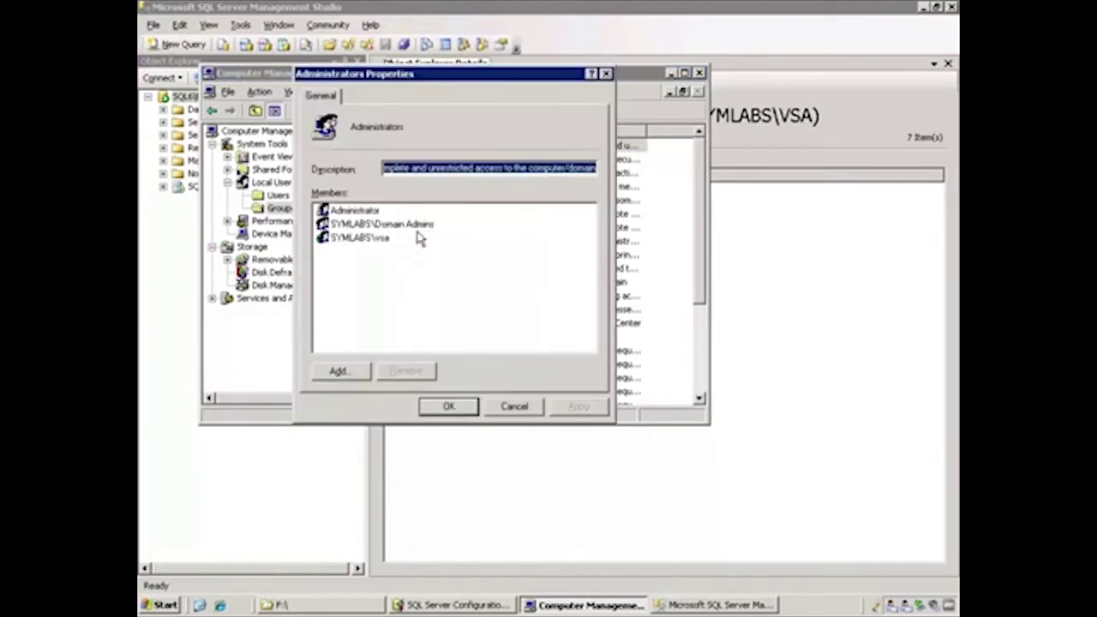
{"action": "left_click", "coordinate": [359, 239]}
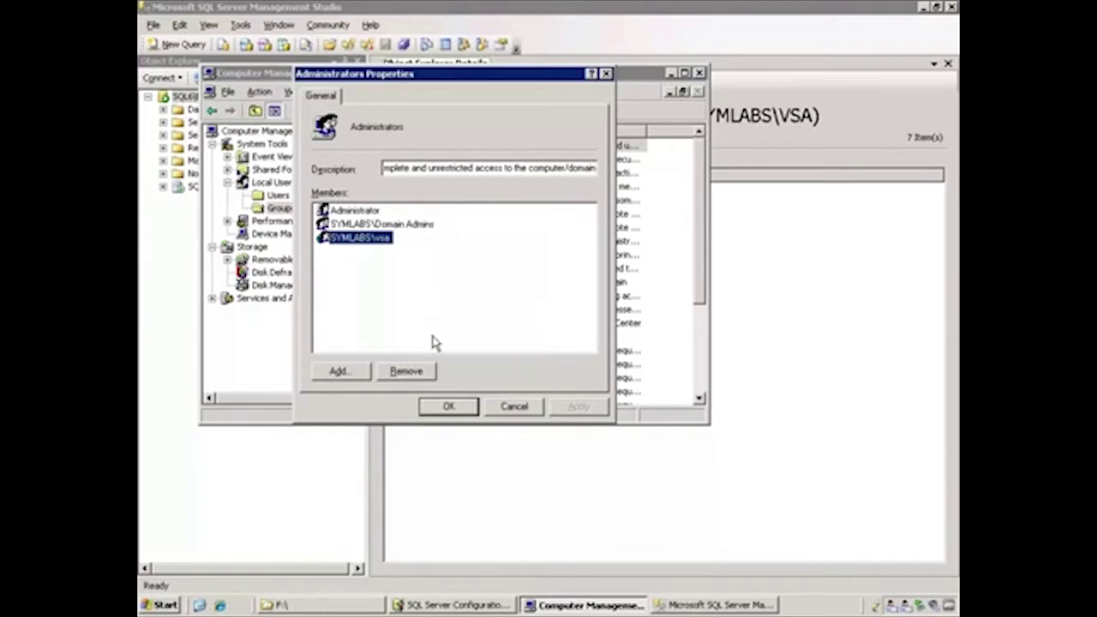
{"action": "left_click", "coordinate": [452, 407]}
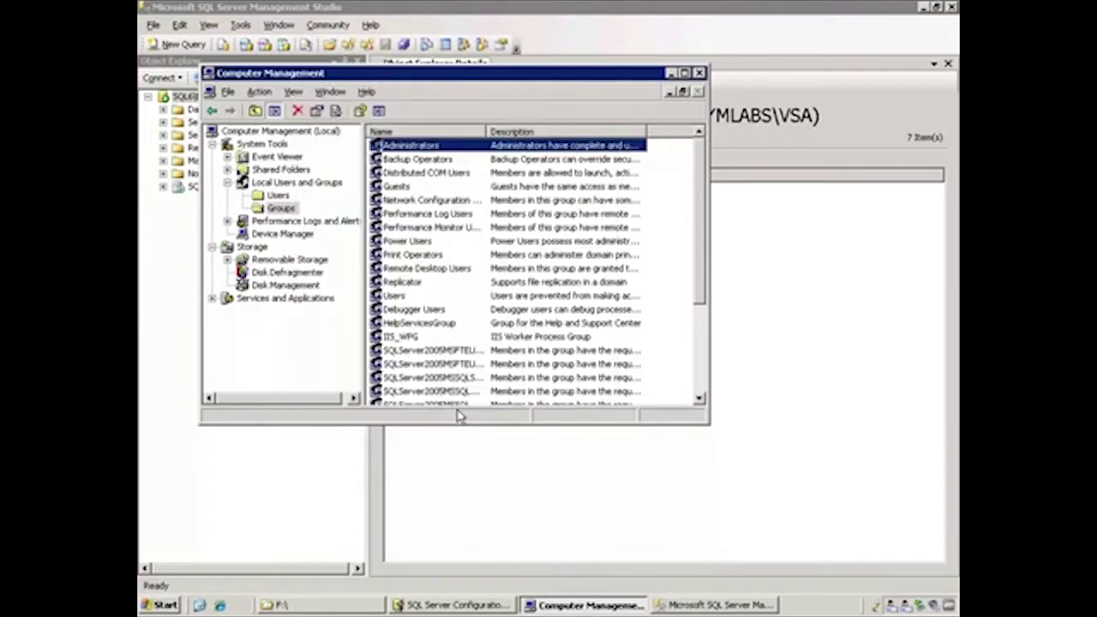
{"action": "left_click", "coordinate": [699, 73]}
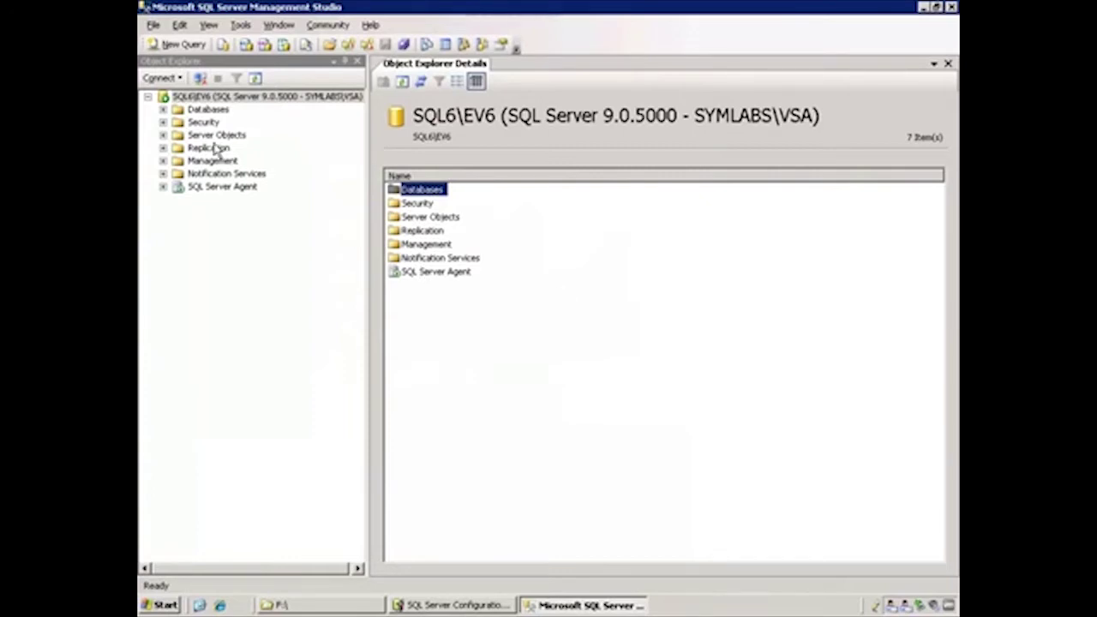
Check the SYMLABS\vsa login's server roles on SQL6\EV6 for dbcreator, and close SQL Server Management Studio.
{"action": "left_click", "coordinate": [163, 122]}
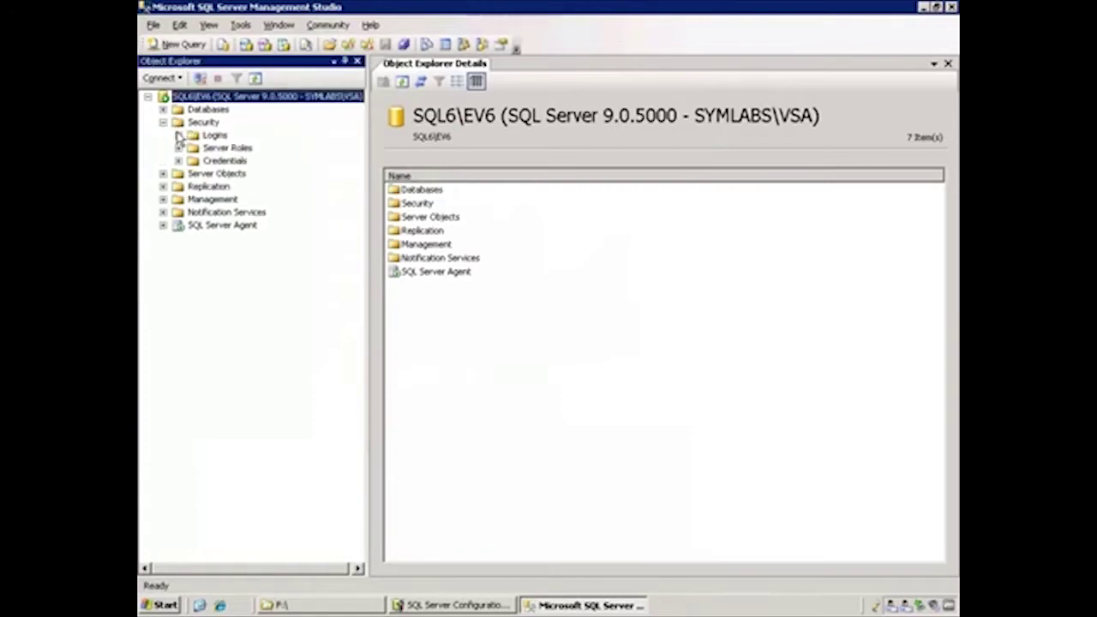
{"action": "left_click", "coordinate": [179, 135]}
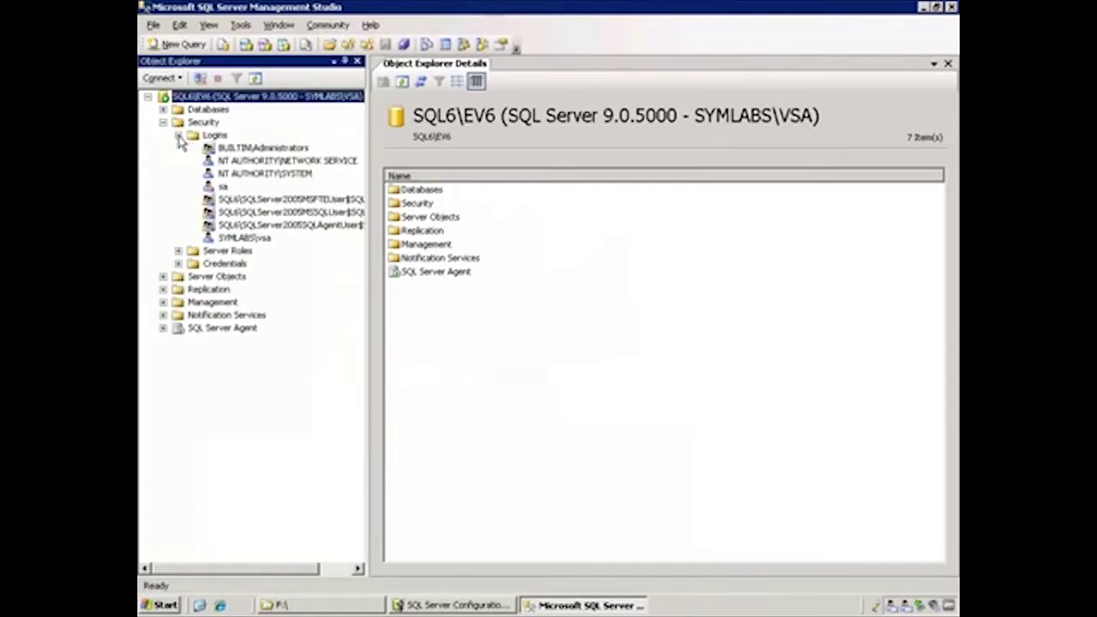
{"action": "left_click", "coordinate": [239, 240]}
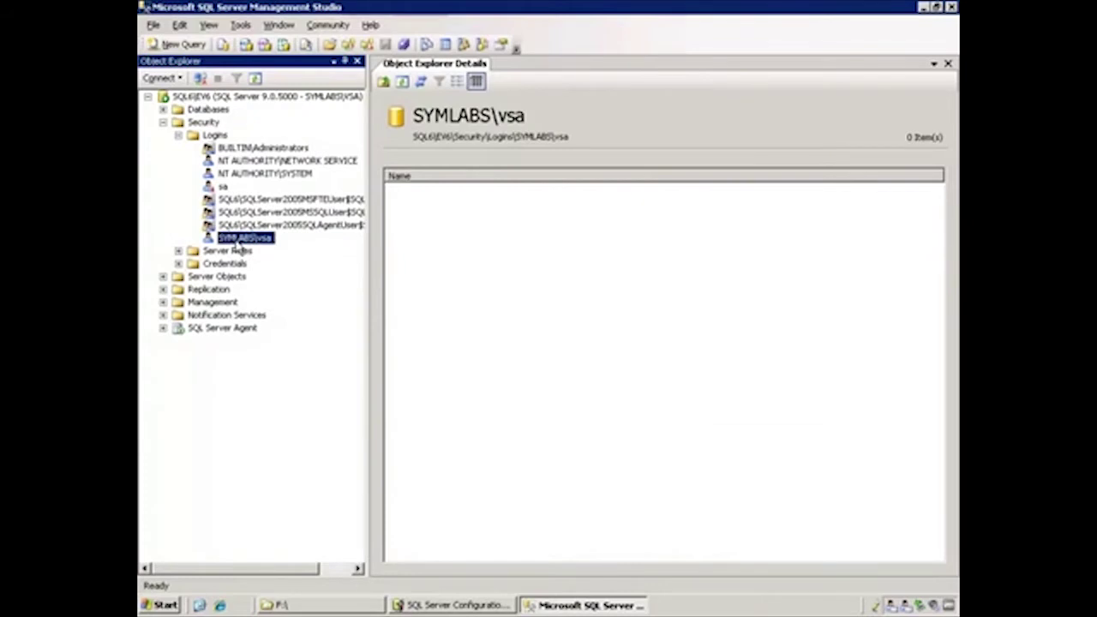
{"action": "right_click", "coordinate": [238, 240]}
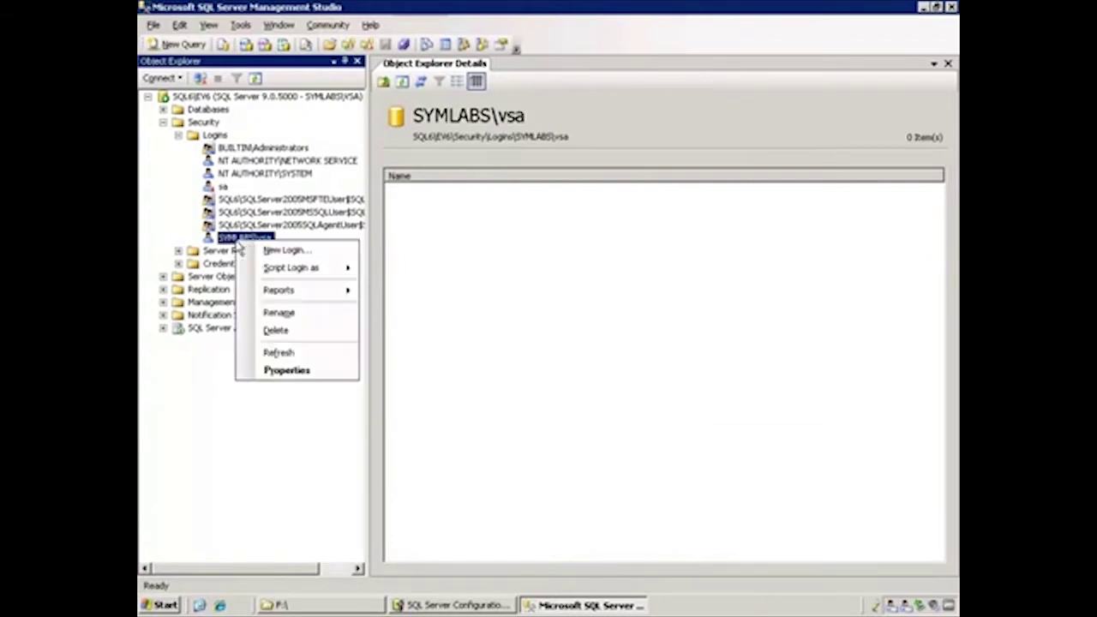
{"action": "left_click", "coordinate": [287, 371]}
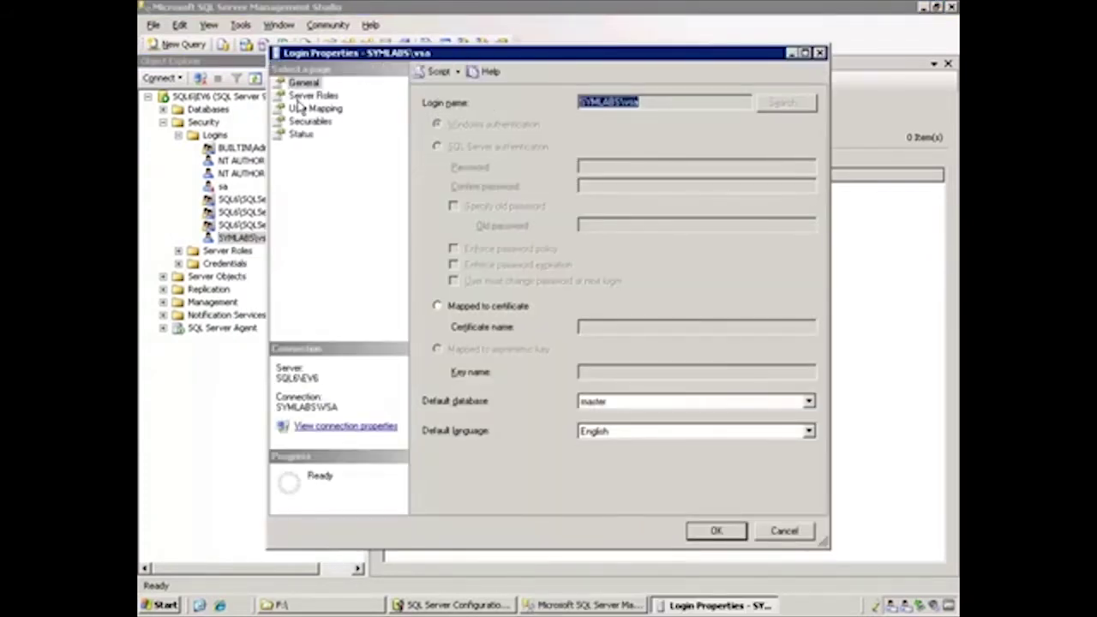
{"action": "left_click", "coordinate": [302, 96]}
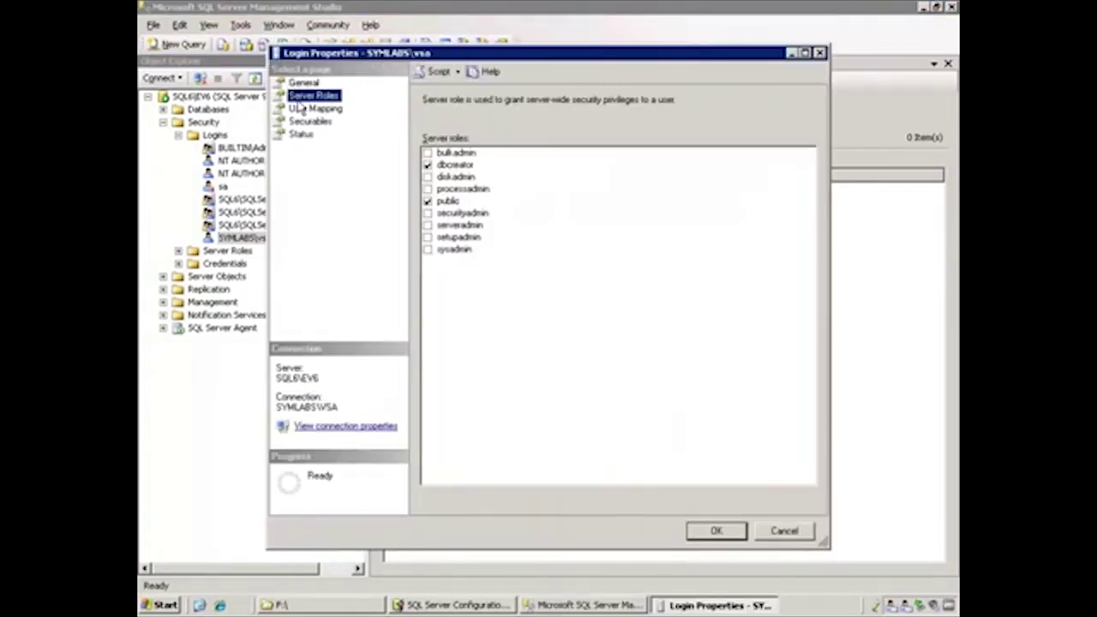
{"action": "left_click", "coordinate": [454, 167]}
{"action": "left_click", "coordinate": [427, 164]}
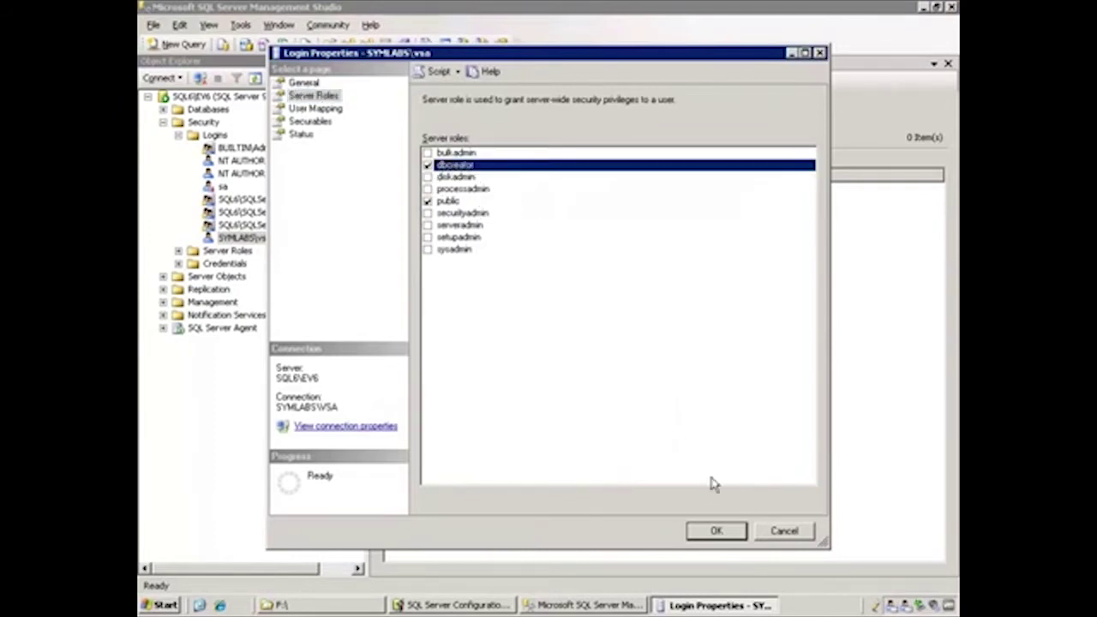
{"action": "left_click", "coordinate": [714, 532]}
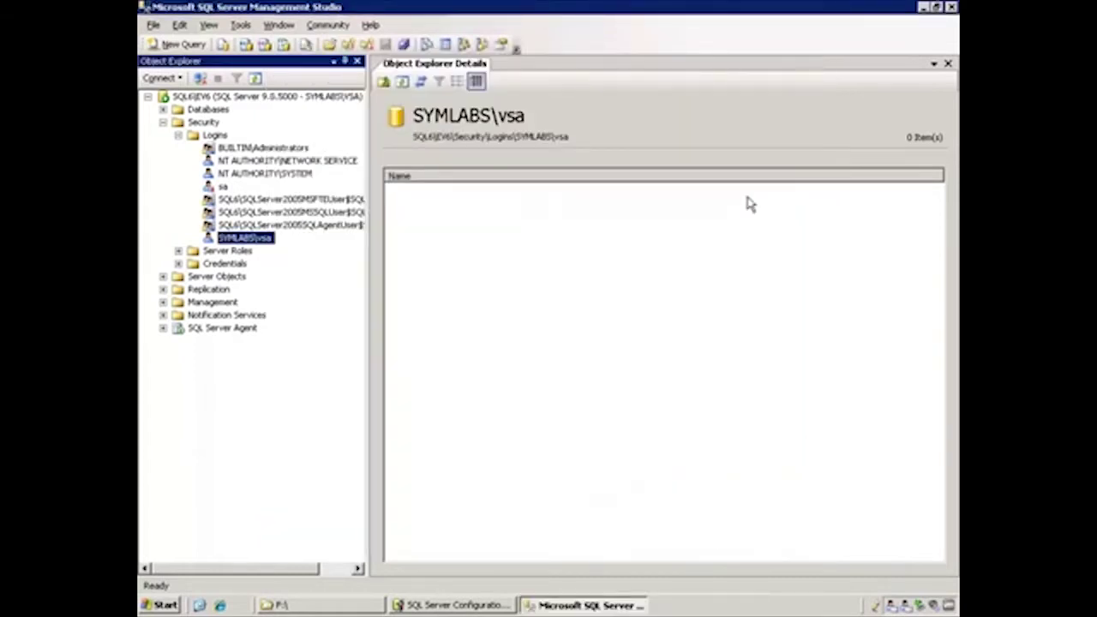
{"action": "left_click", "coordinate": [951, 6]}
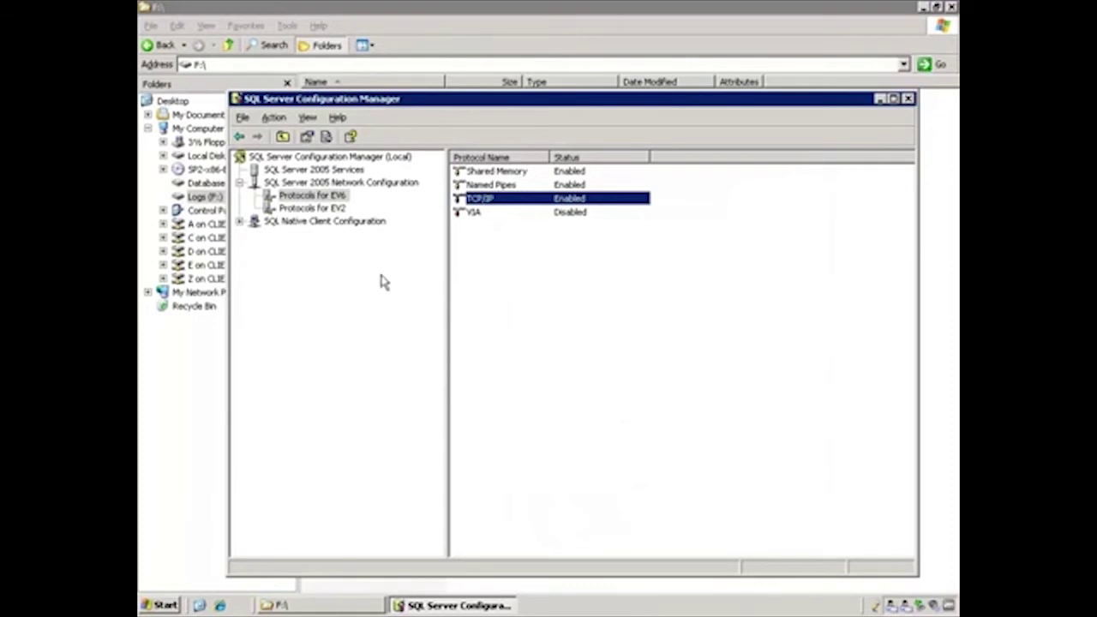
Check the status of the Named Pipes and TCP/IP protocols for the EV6 instance in SQL Server Configuration Manager.
{"action": "left_click", "coordinate": [314, 197]}
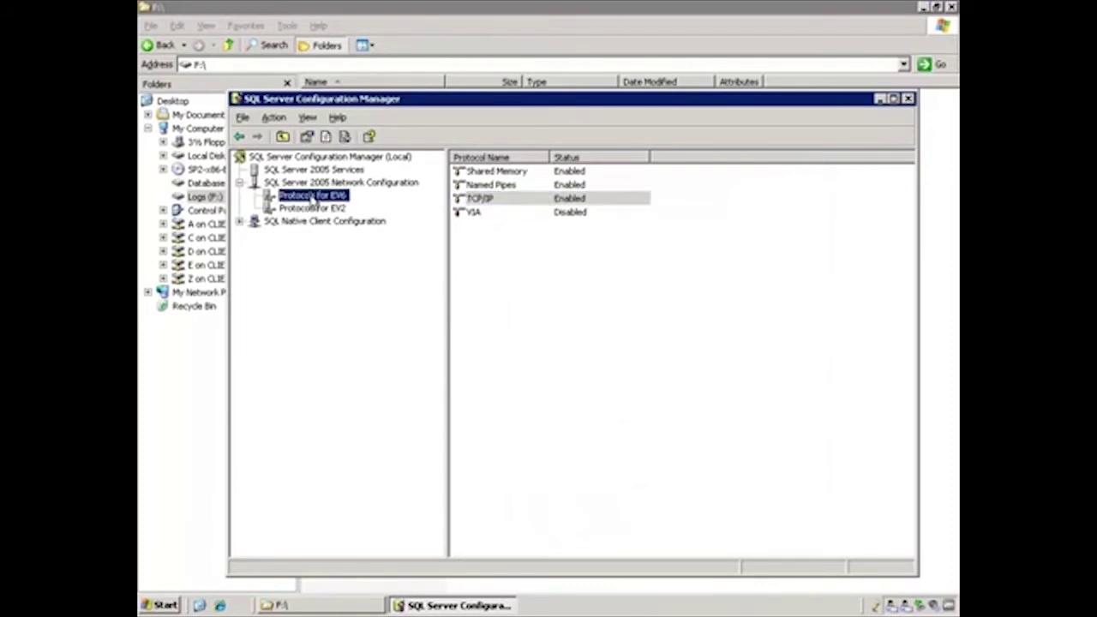
{"action": "left_click", "coordinate": [501, 189]}
{"action": "left_click", "coordinate": [485, 201]}
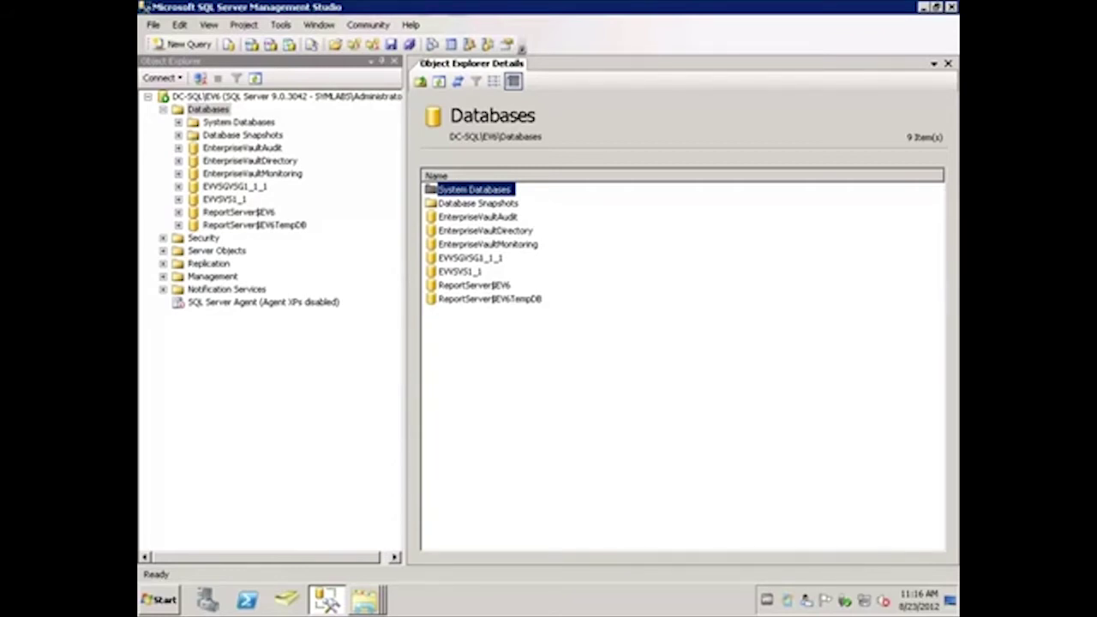
Check the paths and file names of the EnterpriseVaultDirectory database's data and log files in its properties, and close them.
{"action": "left_click", "coordinate": [222, 162]}
{"action": "right_click", "coordinate": [221, 162]}
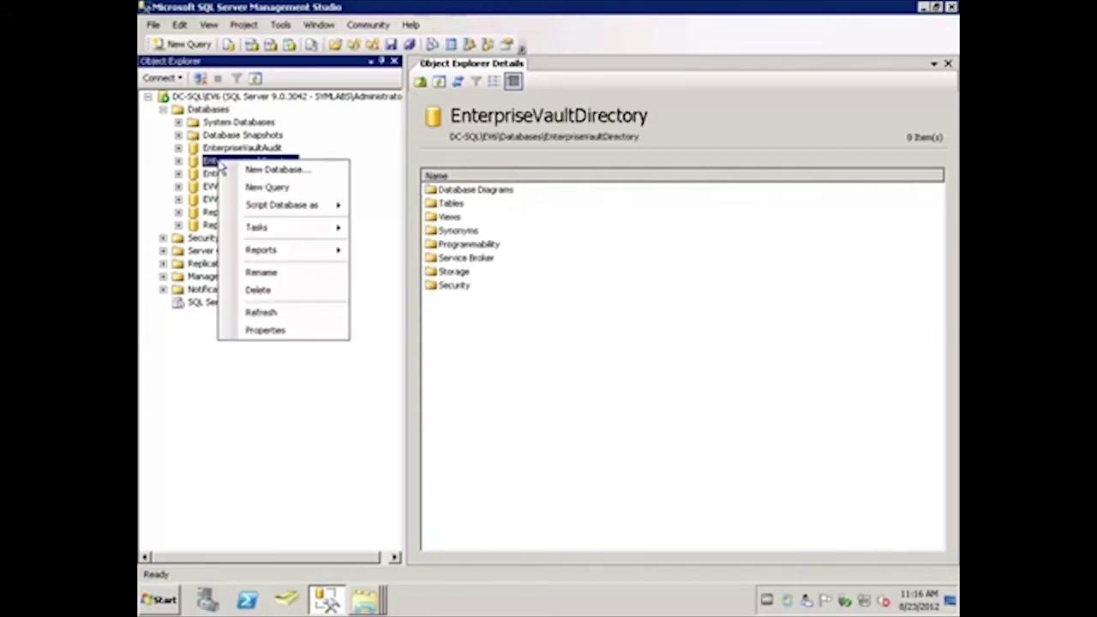
{"action": "left_click", "coordinate": [266, 331]}
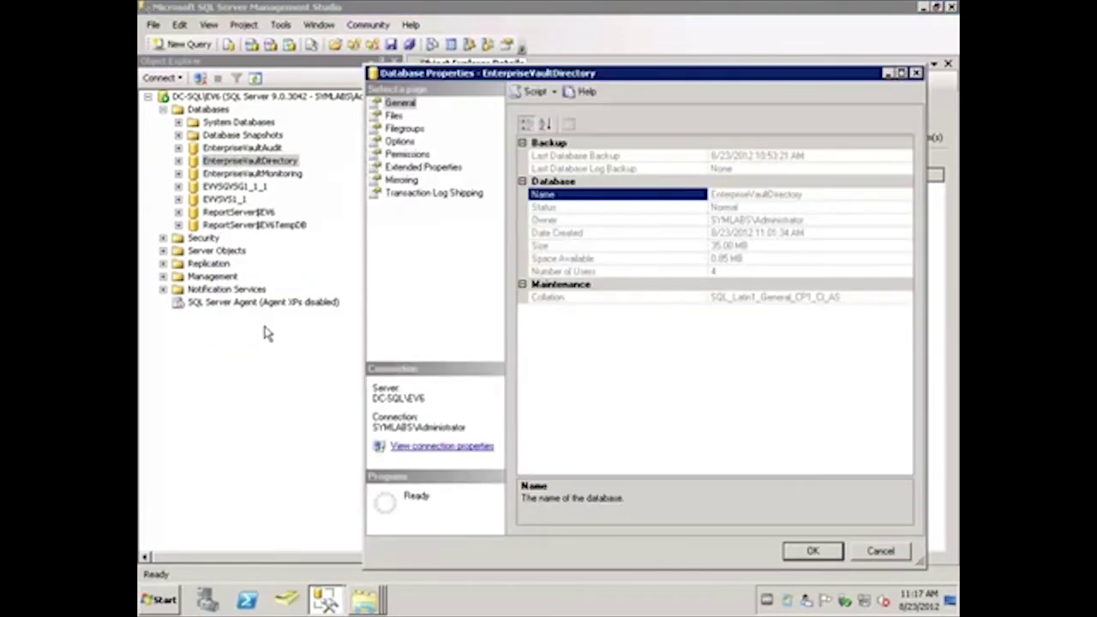
{"action": "left_click", "coordinate": [393, 116]}
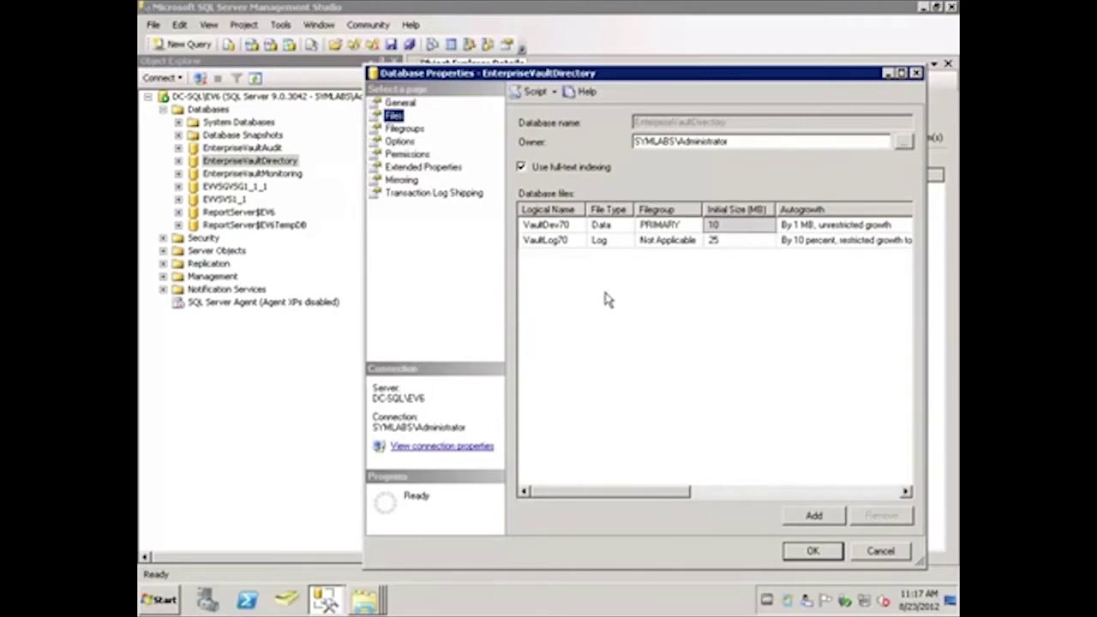
{"action": "left_click", "coordinate": [602, 226]}
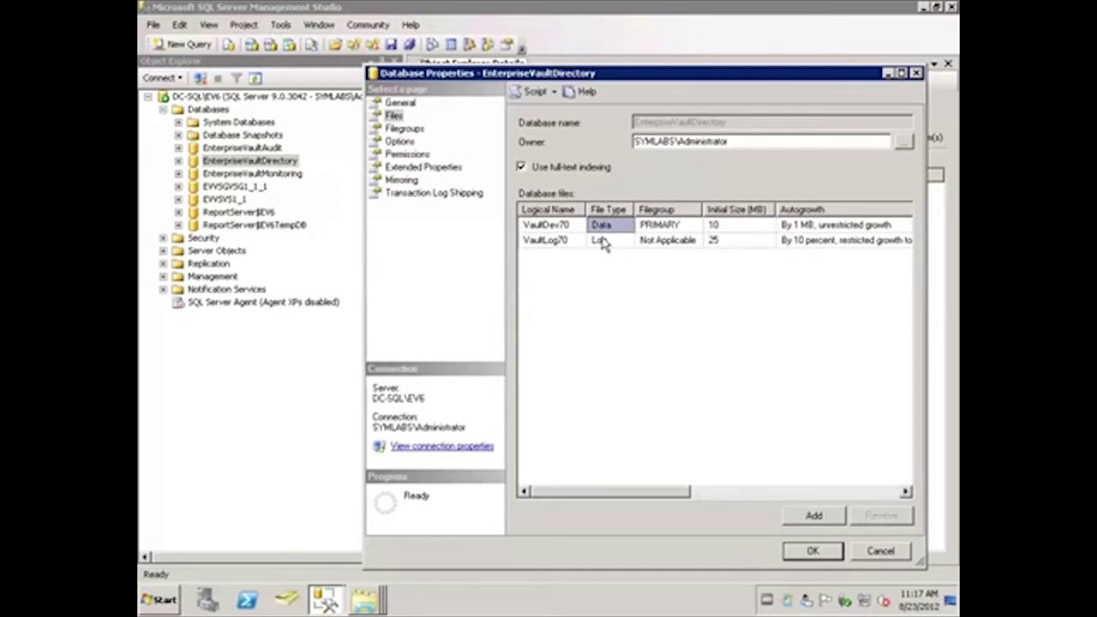
{"action": "left_click", "coordinate": [601, 242]}
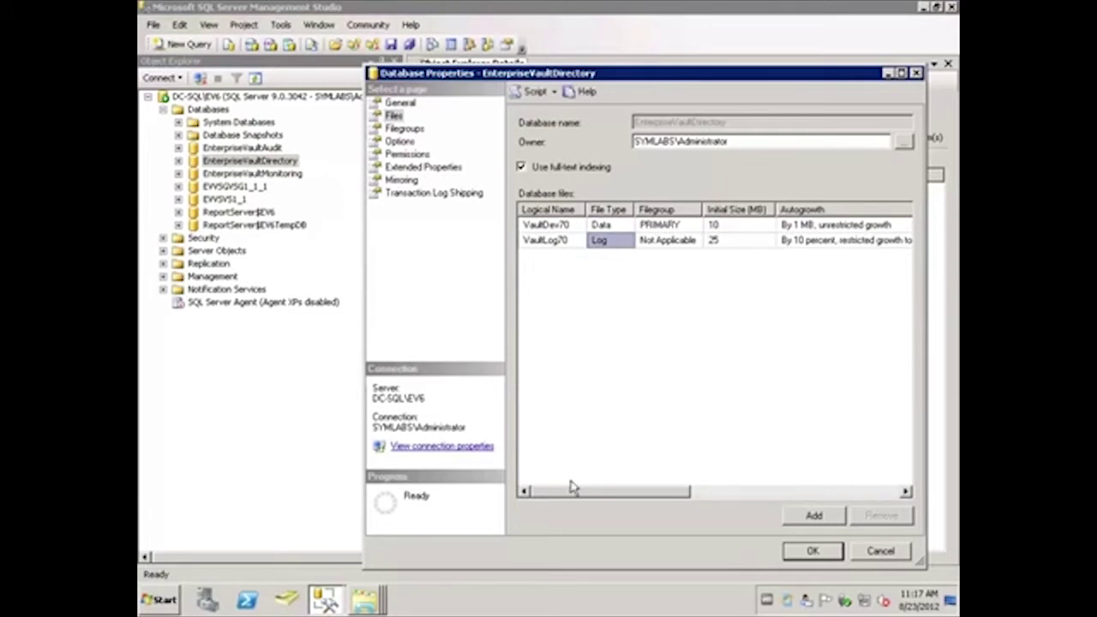
{"action": "left_click_drag", "start_coordinate": [572, 496], "coordinate": [742, 493]}
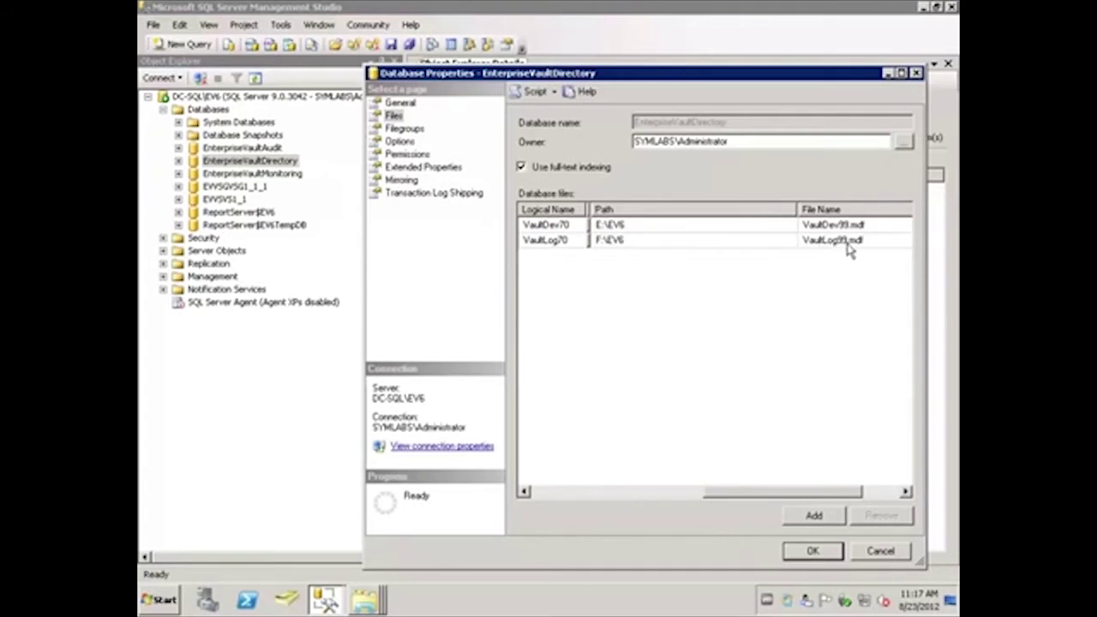
{"action": "left_click", "coordinate": [810, 553]}
{"action": "left_click", "coordinate": [807, 556]}
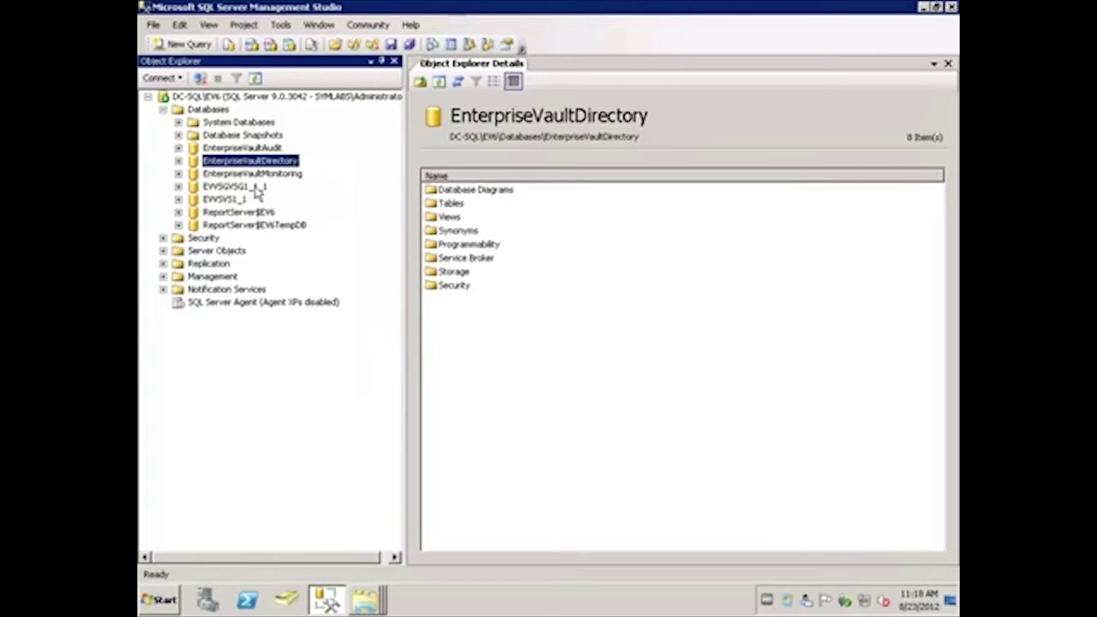
Back up the EnterpriseVaultDirectory database in full to E:\EV6\Backups\EVDB.bak.
{"action": "right_click", "coordinate": [235, 163]}
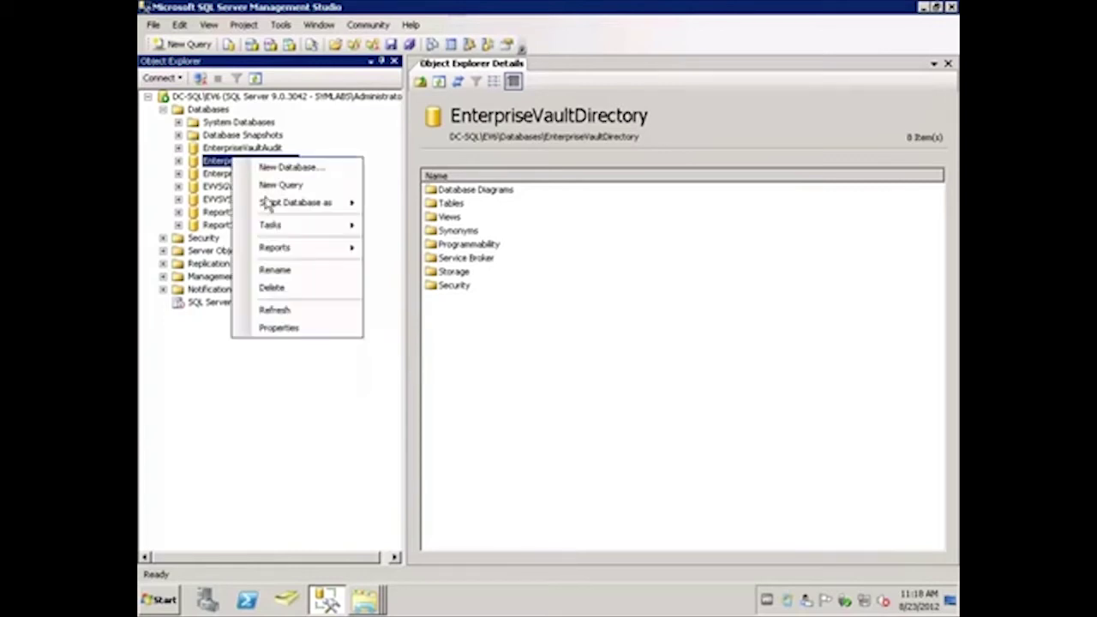
{"action": "mouse_move", "coordinate": [280, 227]}
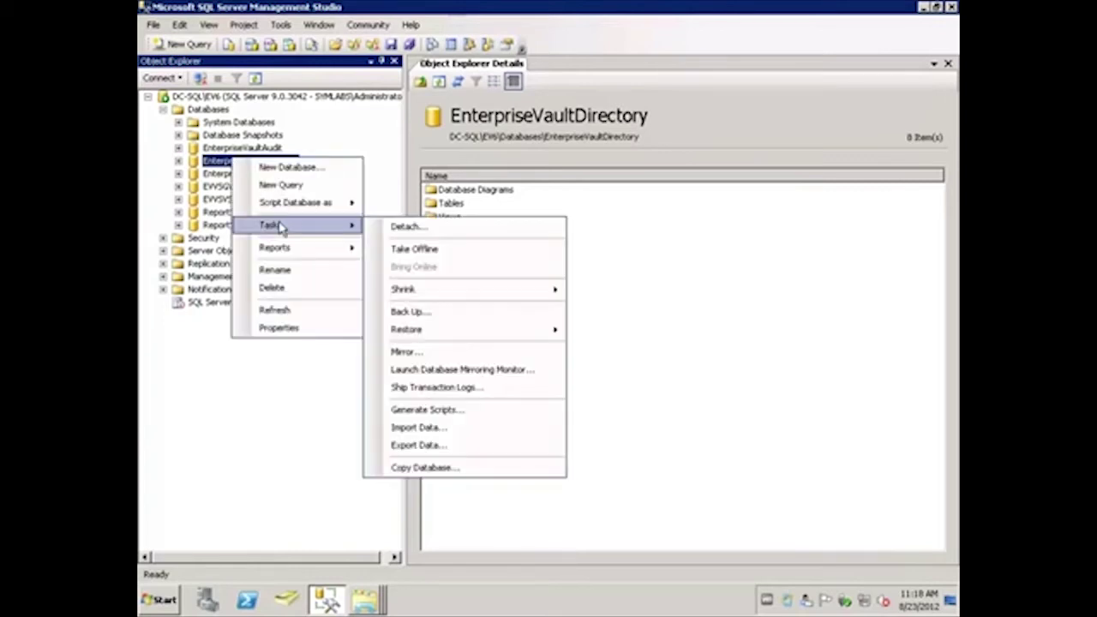
{"action": "left_click", "coordinate": [416, 313]}
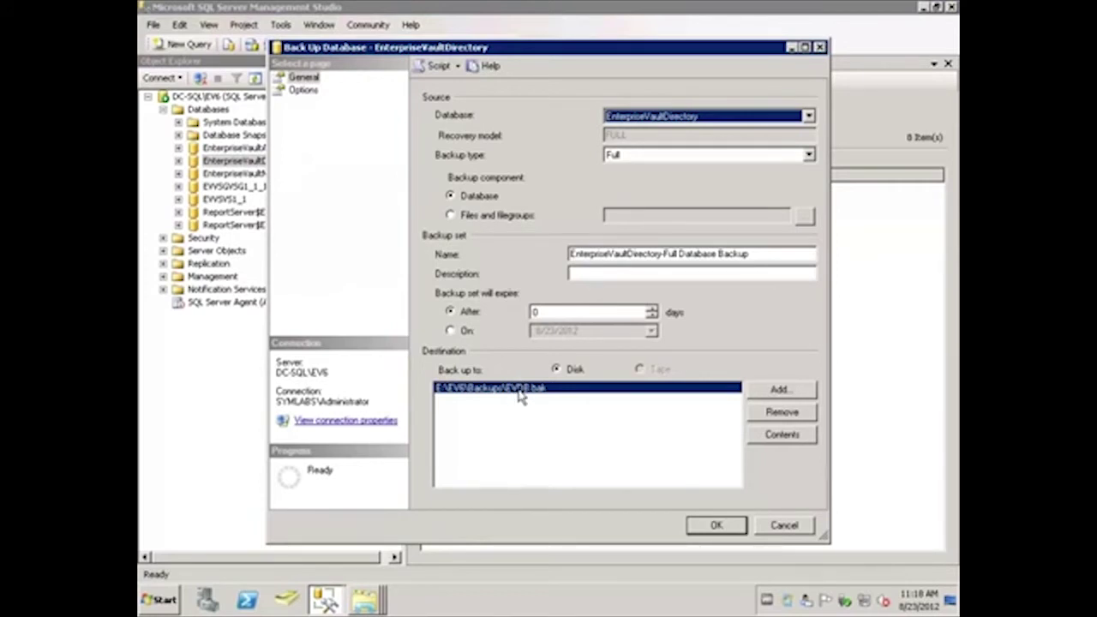
{"action": "left_click", "coordinate": [716, 526]}
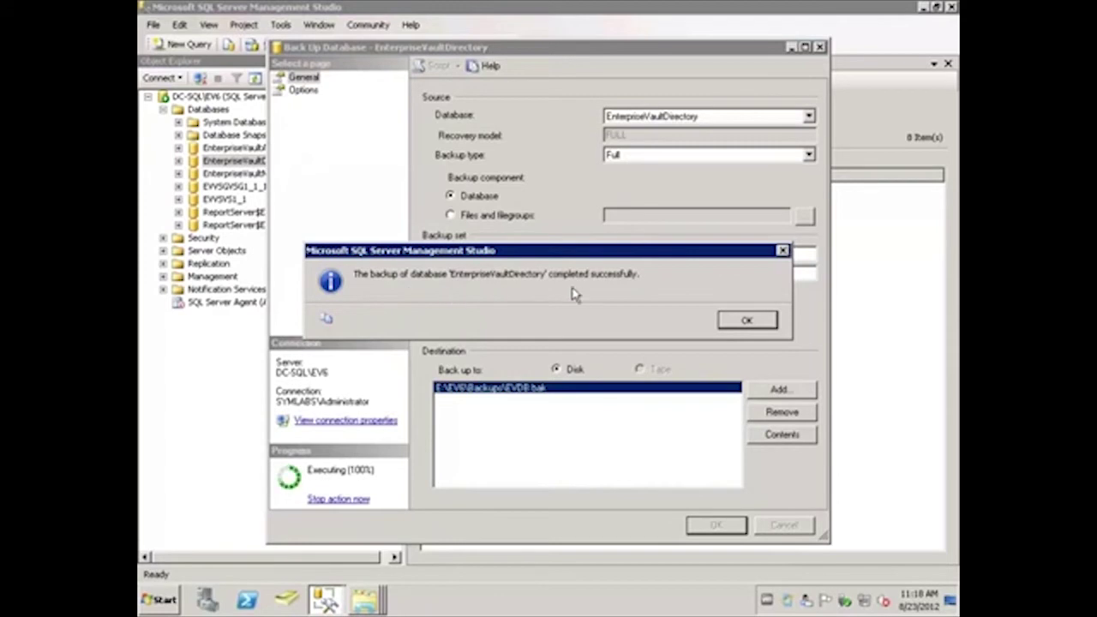
{"action": "left_click", "coordinate": [747, 322]}
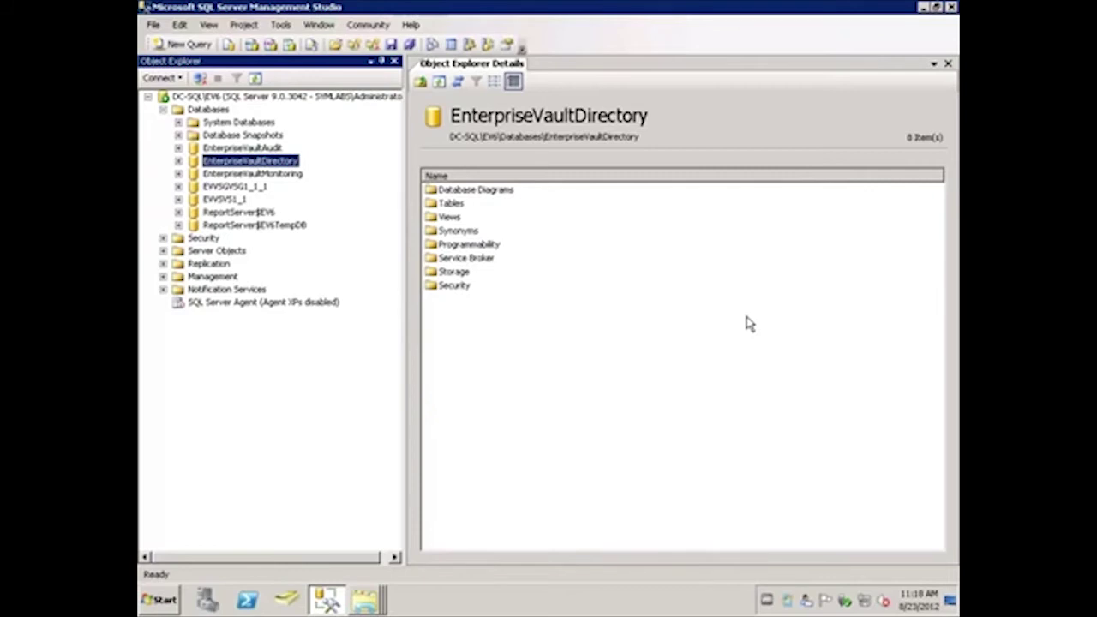
Detach the EnterpriseVaultDirectory database from DC-SQL\EV6 with Drop Connections enabled.
{"action": "right_click", "coordinate": [254, 165]}
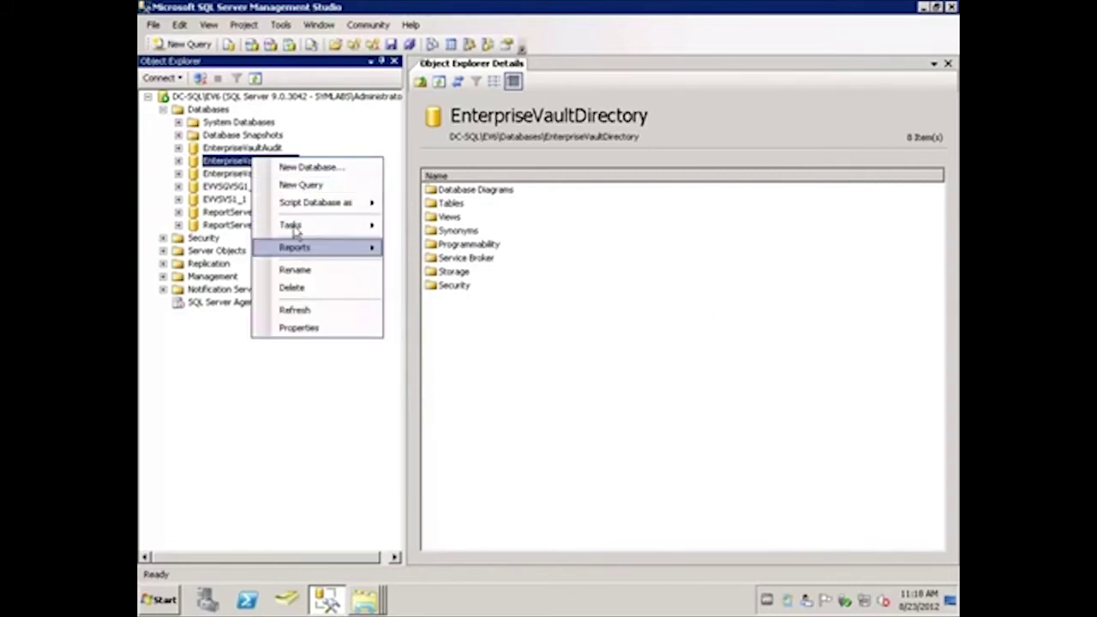
{"action": "mouse_move", "coordinate": [291, 227]}
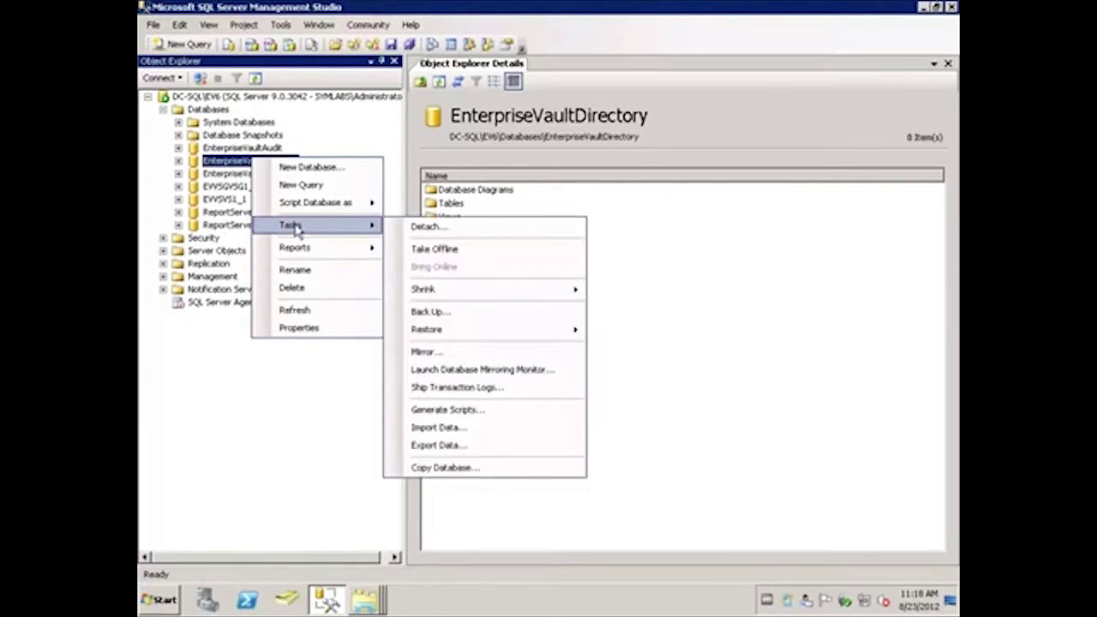
{"action": "left_click", "coordinate": [429, 228]}
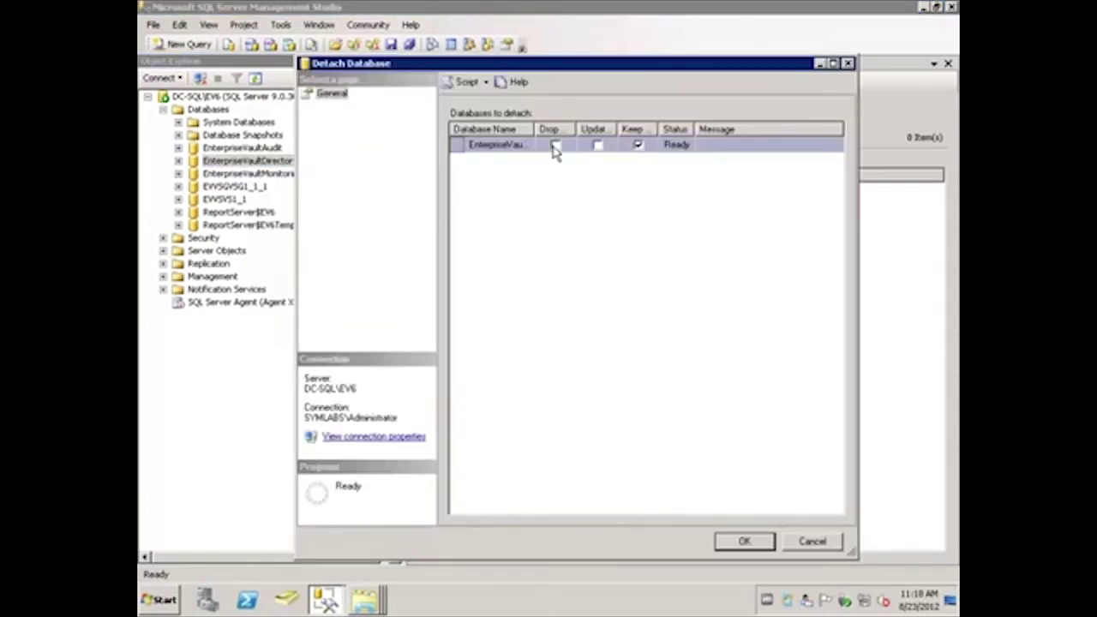
{"action": "double_click", "coordinate": [577, 128]}
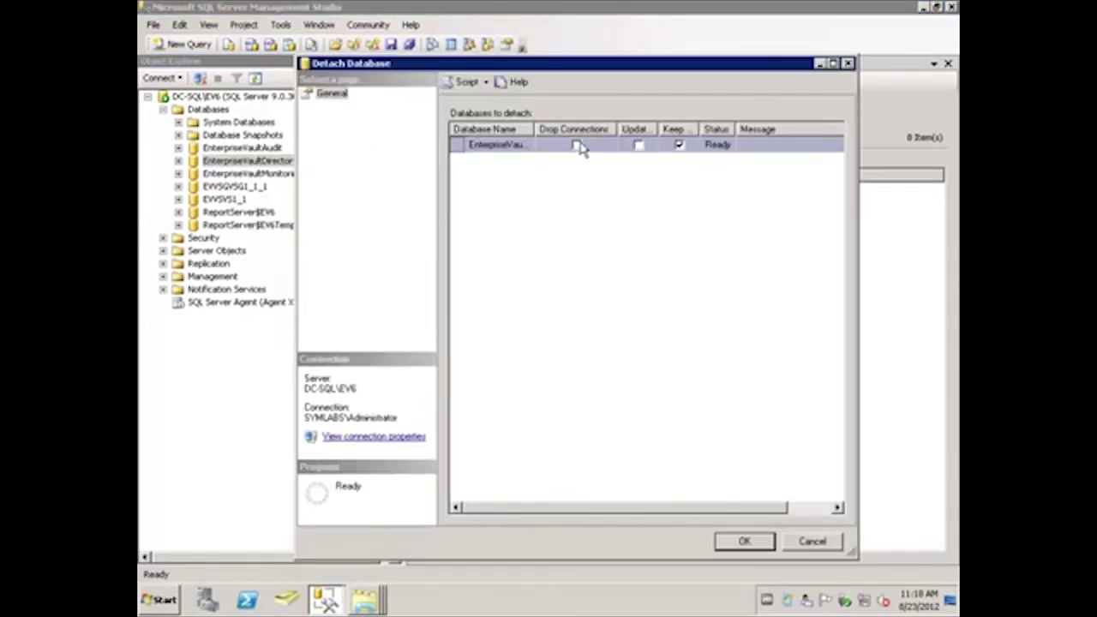
{"action": "left_click", "coordinate": [579, 147]}
{"action": "left_click", "coordinate": [739, 544]}
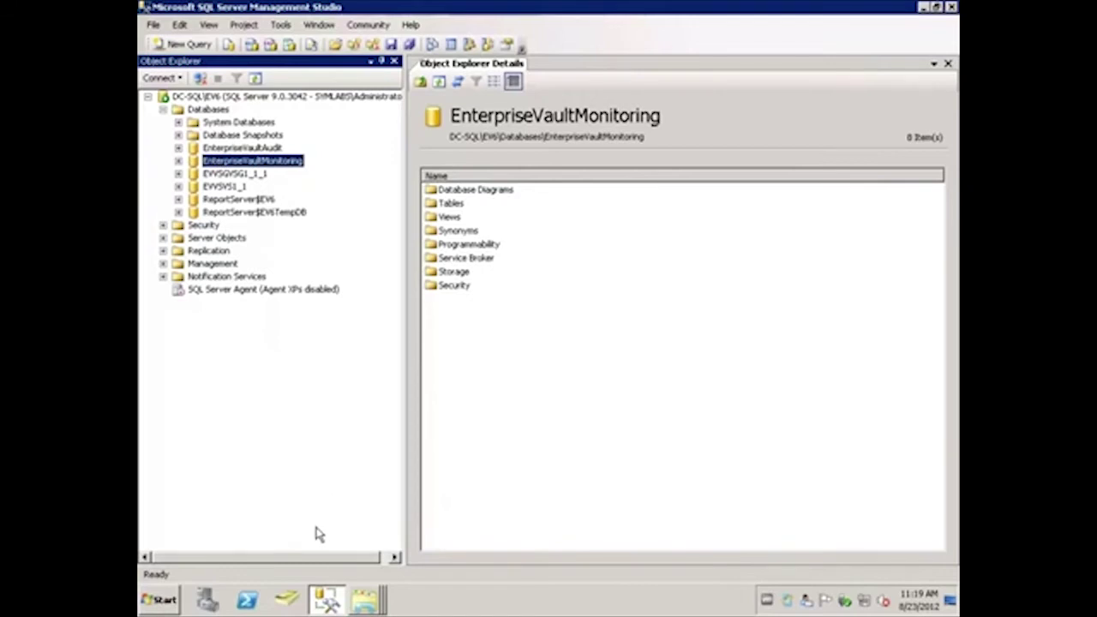
Switch to the E:\EV6 folder in Windows Explorer and copy all its contents, including the Backups folder, to the clipboard.
{"action": "left_click", "coordinate": [366, 602]}
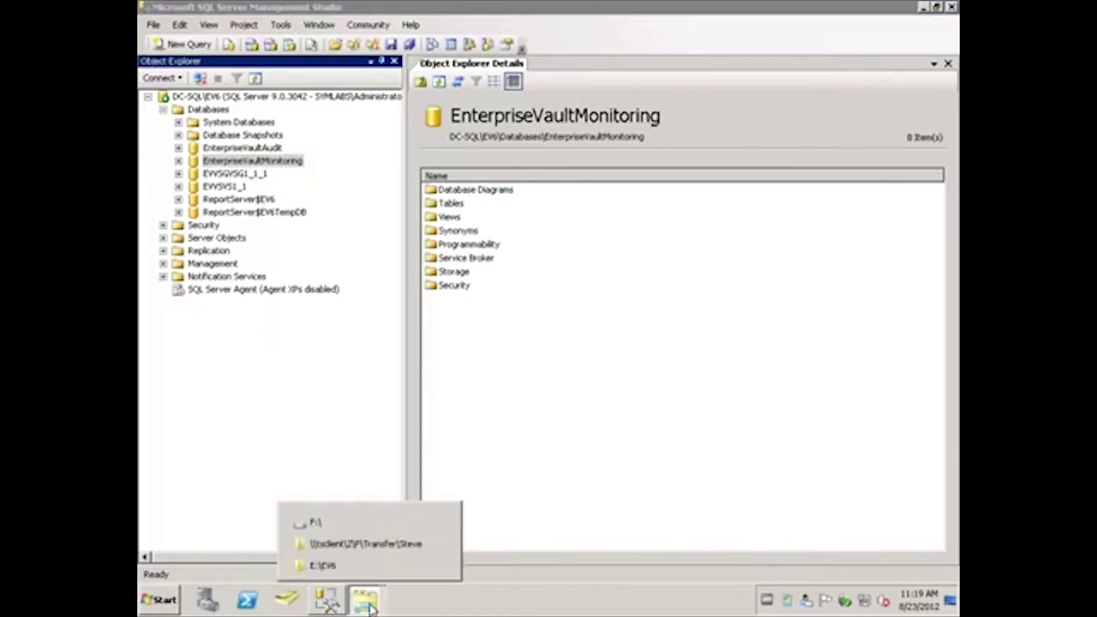
{"action": "left_click", "coordinate": [326, 566]}
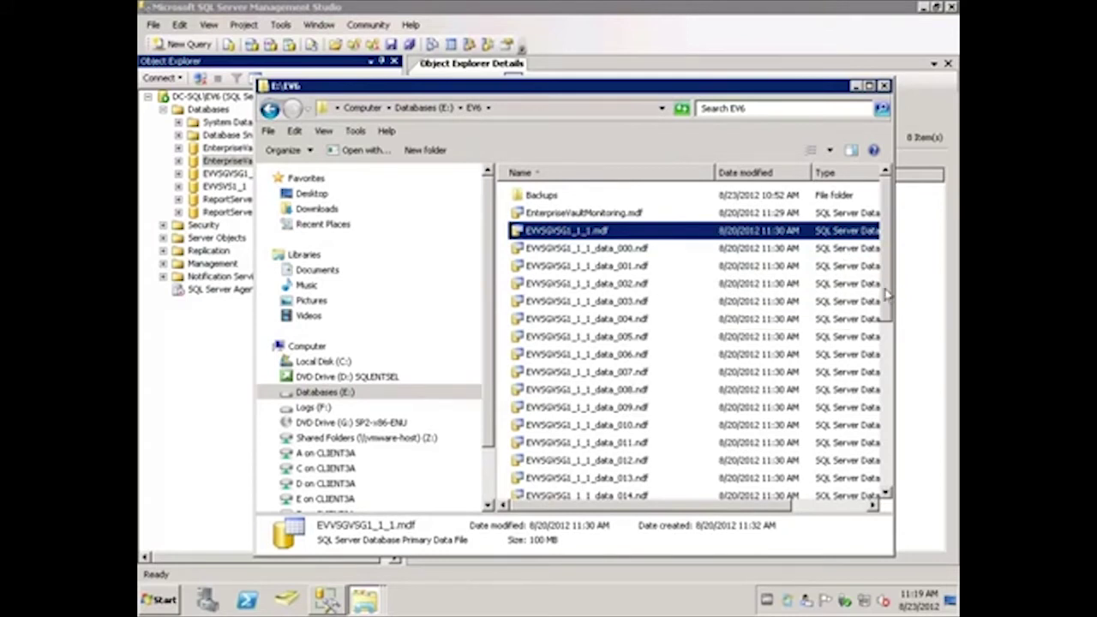
{"action": "left_click_drag", "start_coordinate": [888, 296], "coordinate": [918, 472]}
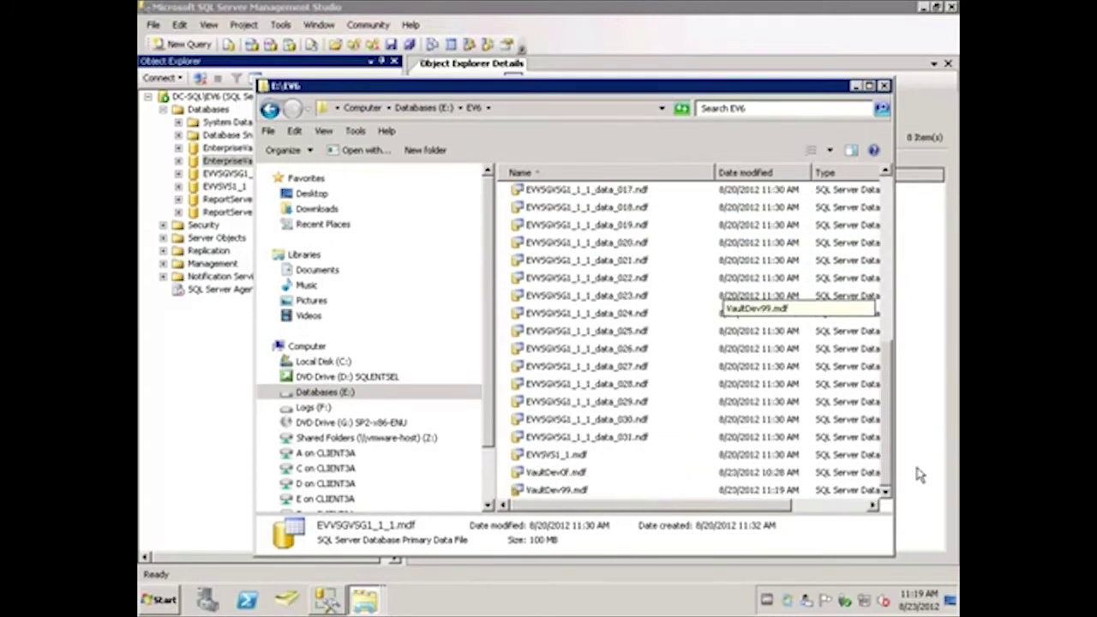
{"action": "left_click", "coordinate": [556, 492]}
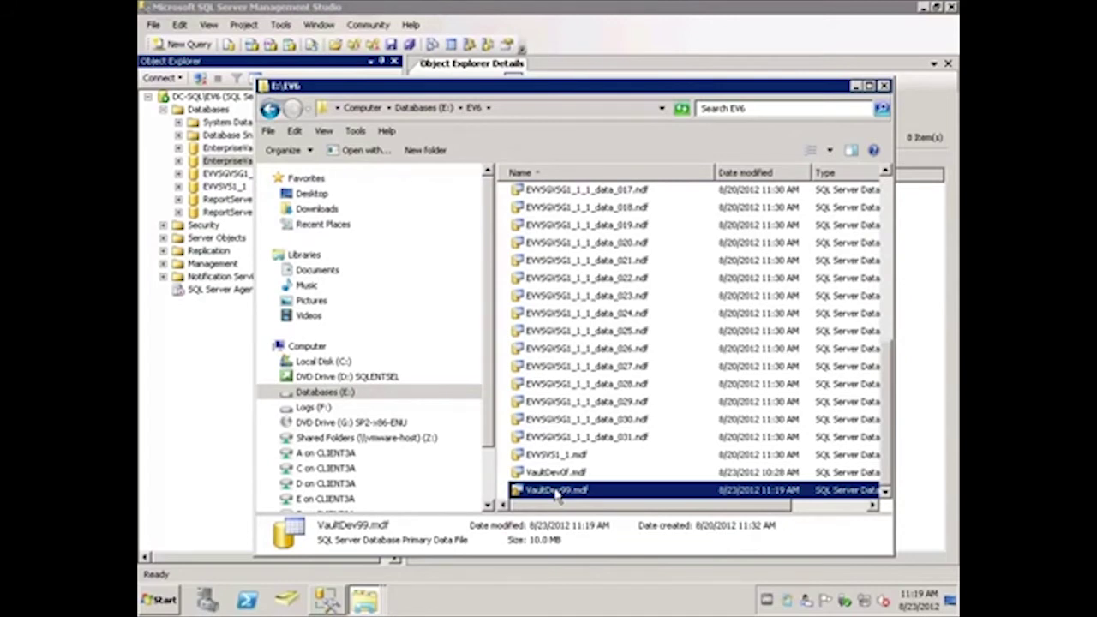
{"action": "key", "text": "ctrl+a"}
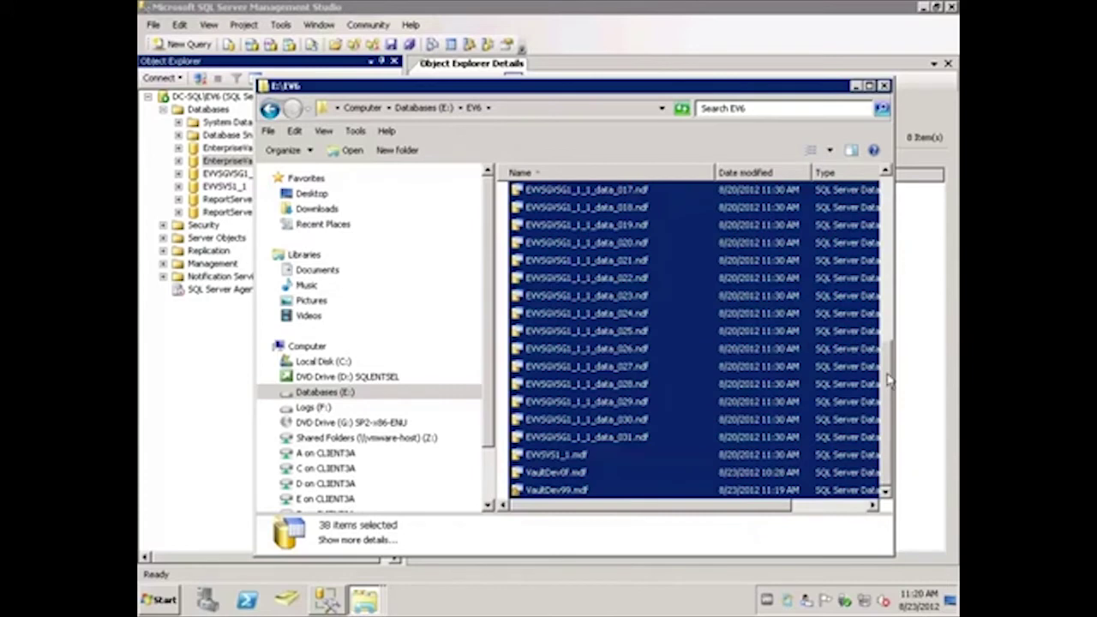
{"action": "scroll", "coordinate": [722, 378], "scroll_direction": "up", "scroll_amount": 7}
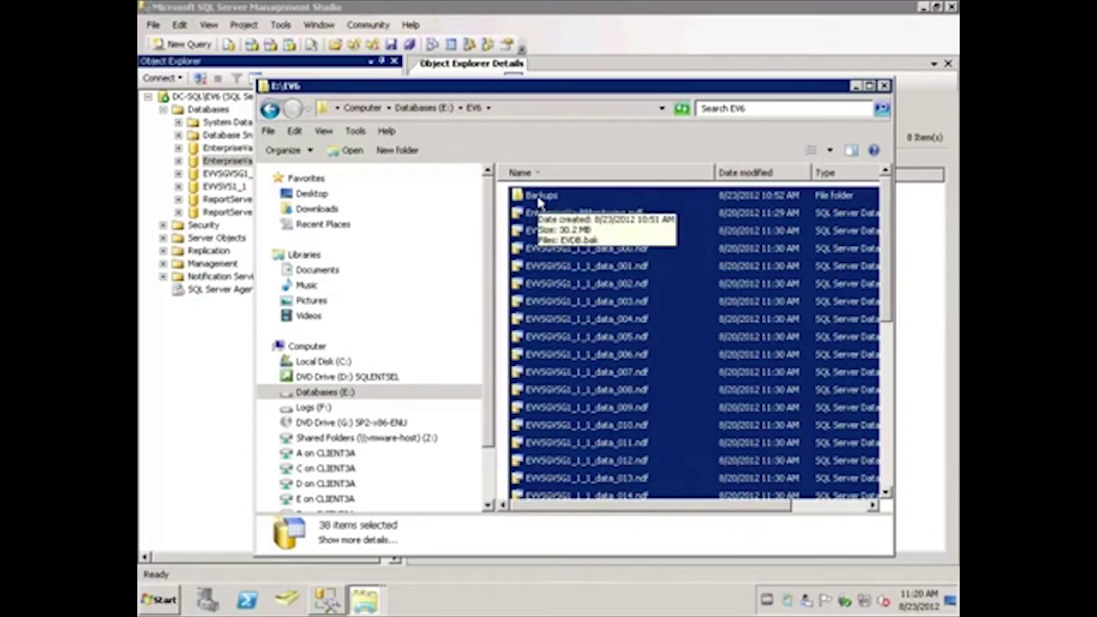
{"action": "right_click", "coordinate": [574, 276]}
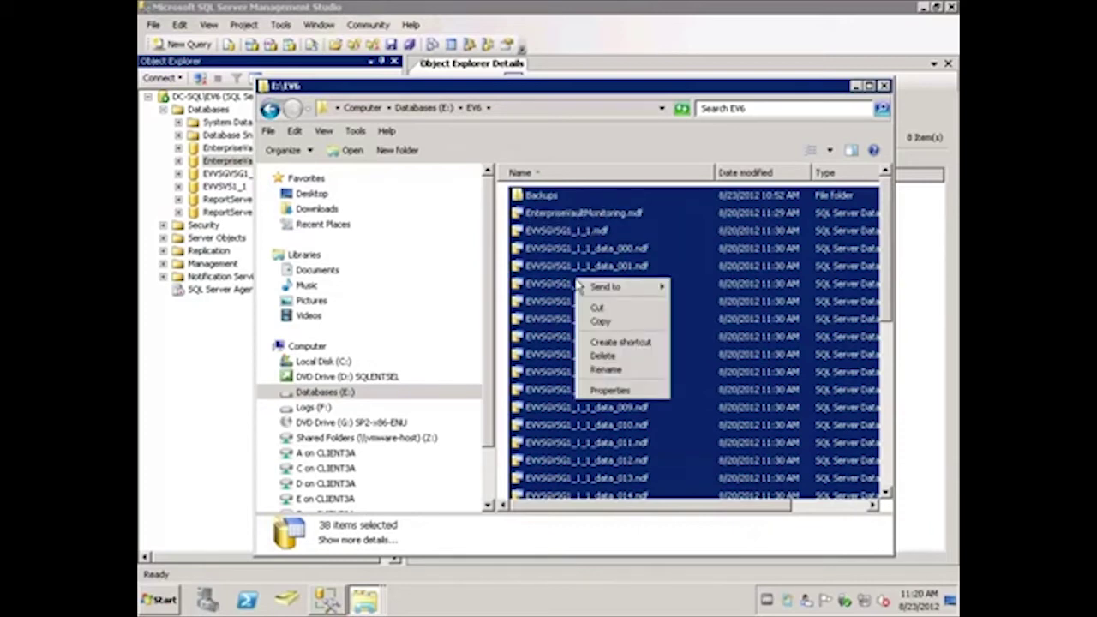
{"action": "left_click", "coordinate": [600, 323]}
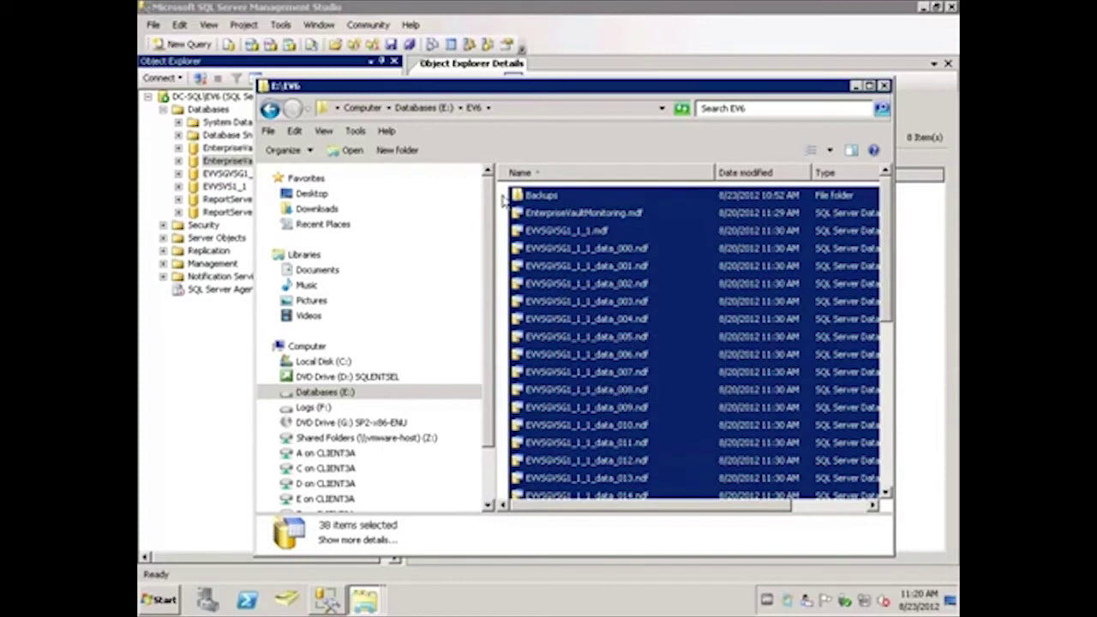
Go to the new server's share \\sql6\e$ and paste the copied database files and Backups folder there.
{"action": "left_click", "coordinate": [514, 109]}
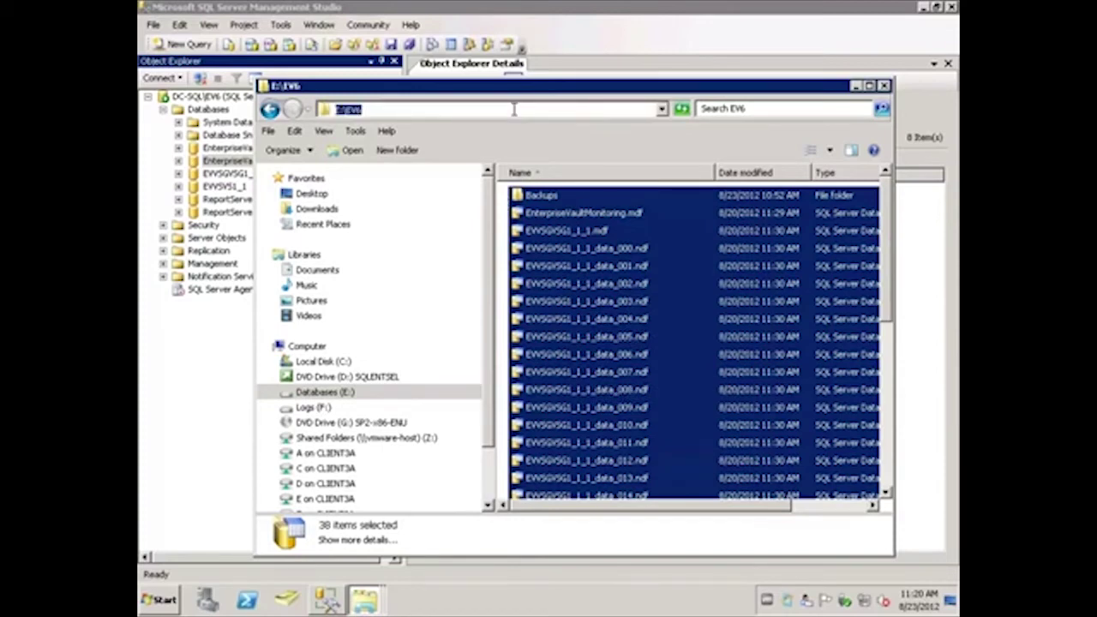
{"action": "type", "text": "\\\\sqlb\\"}
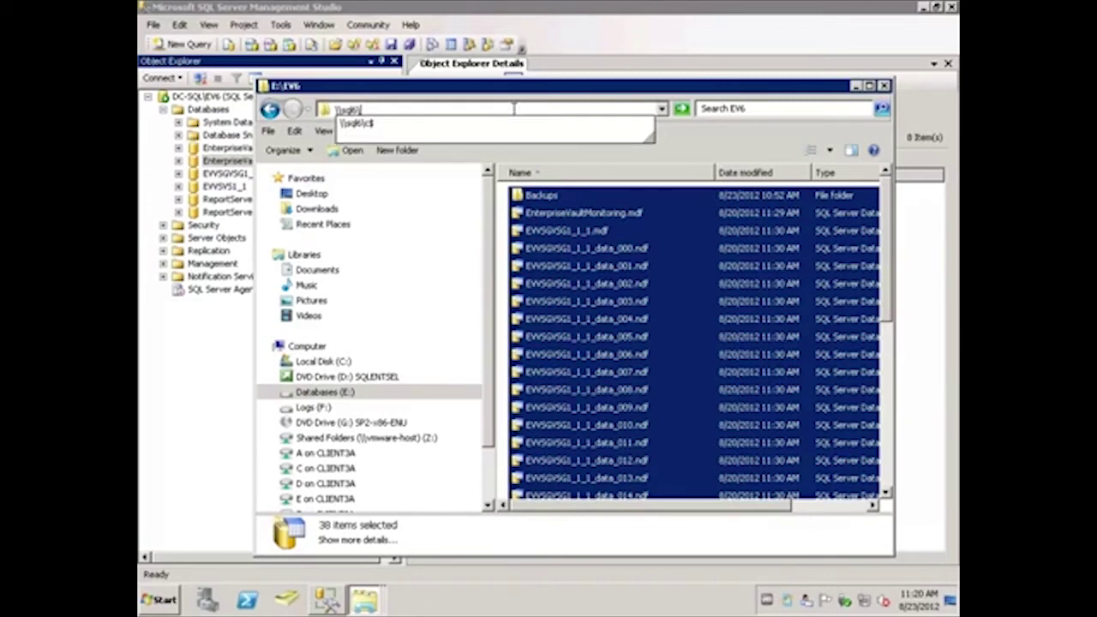
{"action": "type", "text": "e$"}
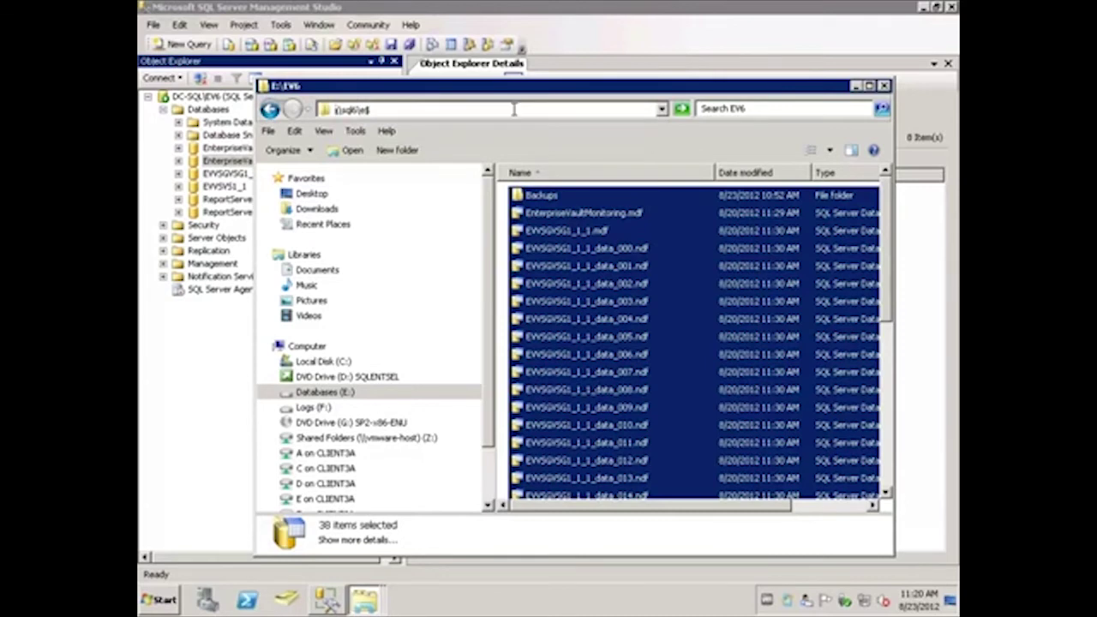
{"action": "key", "text": "Return"}
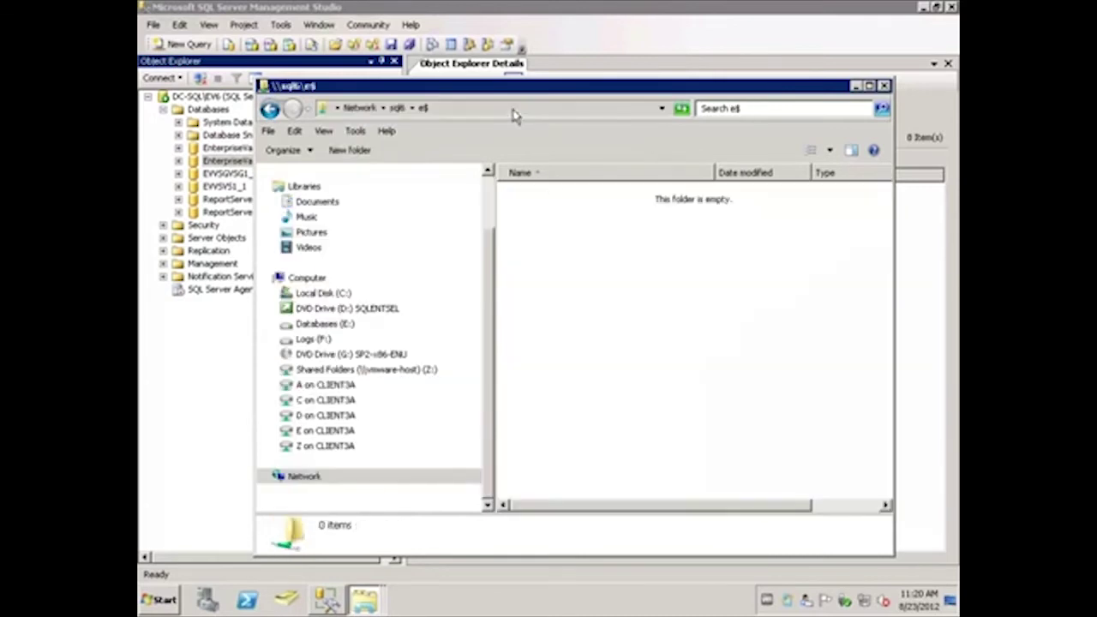
{"action": "right_click", "coordinate": [568, 272]}
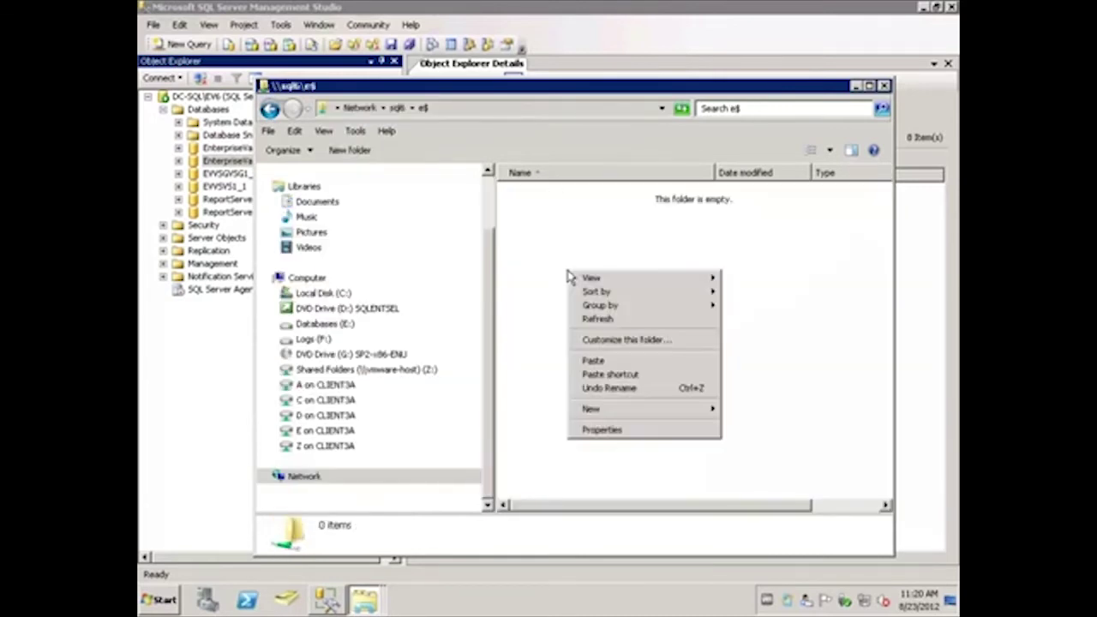
{"action": "left_click", "coordinate": [591, 364]}
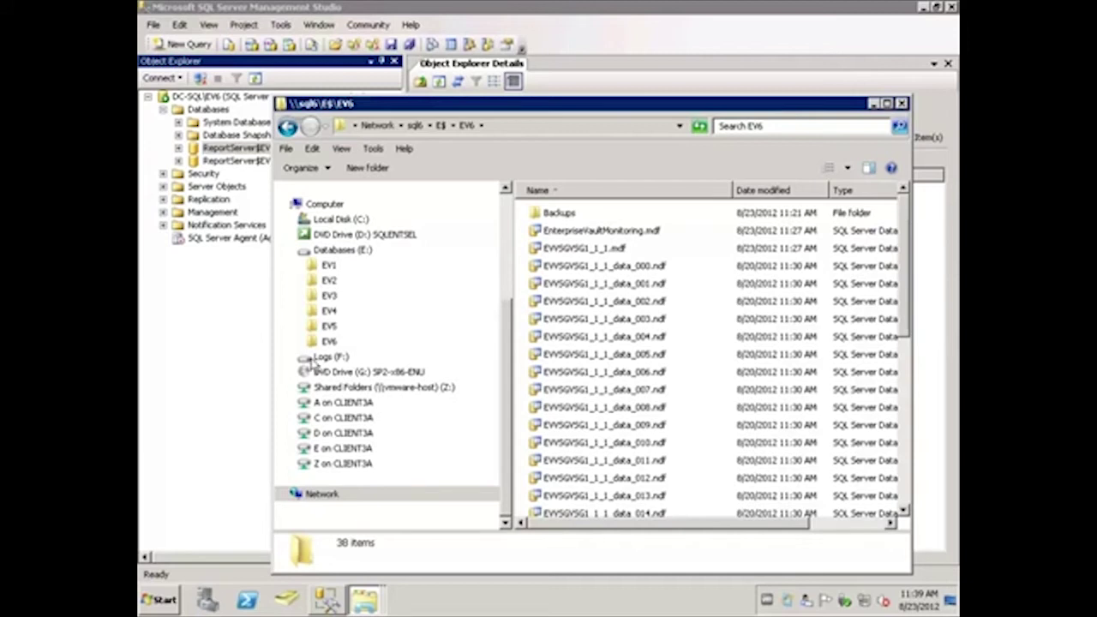
Open the EV6 folder on the Logs (F:) drive and copy all its transaction log files to the clipboard.
{"action": "left_click", "coordinate": [305, 358]}
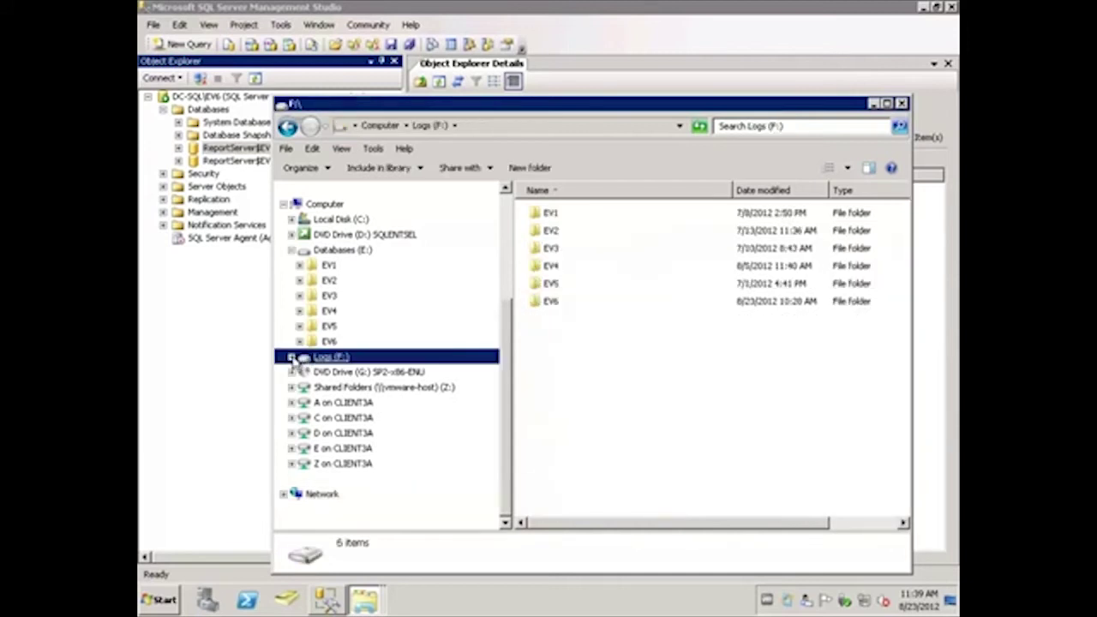
{"action": "left_click", "coordinate": [292, 357]}
{"action": "left_click", "coordinate": [329, 449]}
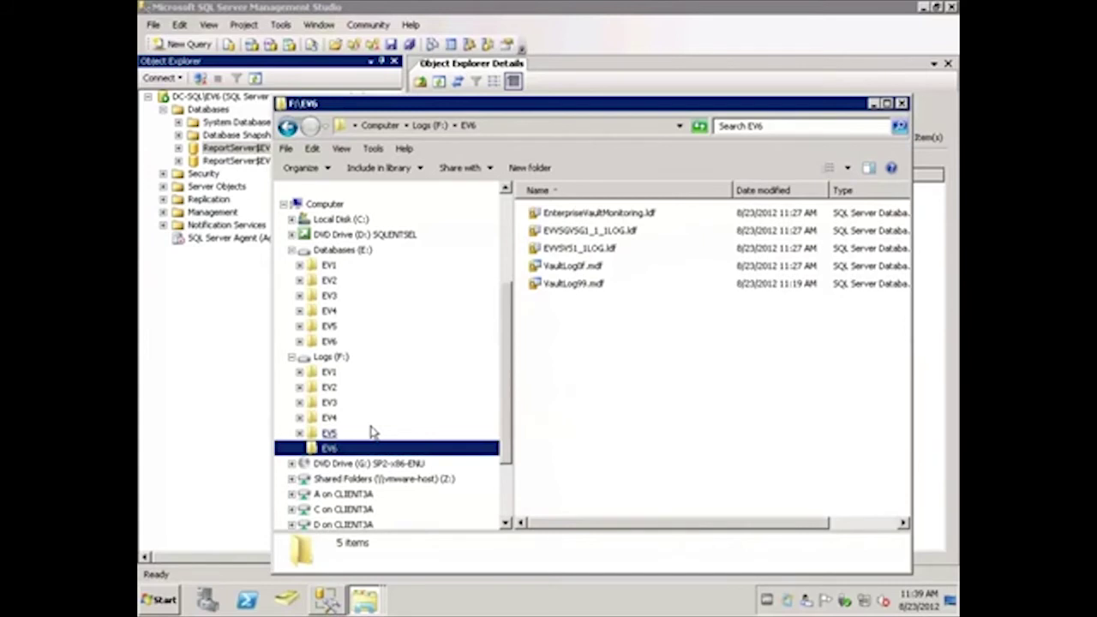
{"action": "left_click", "coordinate": [526, 343]}
{"action": "key", "text": "ctrl+a"}
{"action": "right_click", "coordinate": [579, 248]}
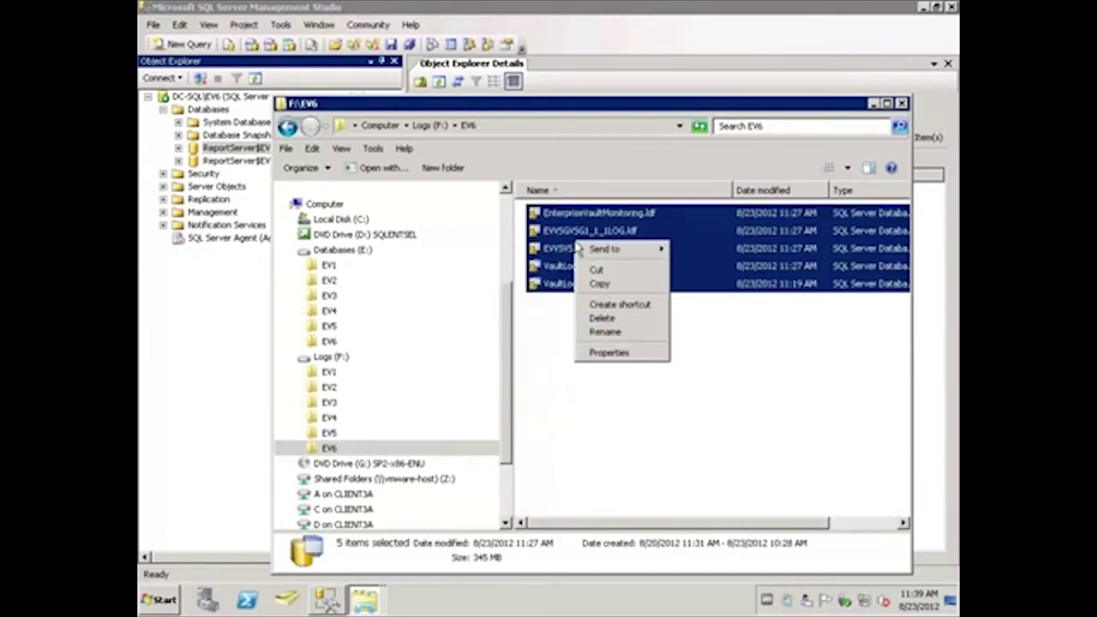
{"action": "left_click", "coordinate": [599, 285]}
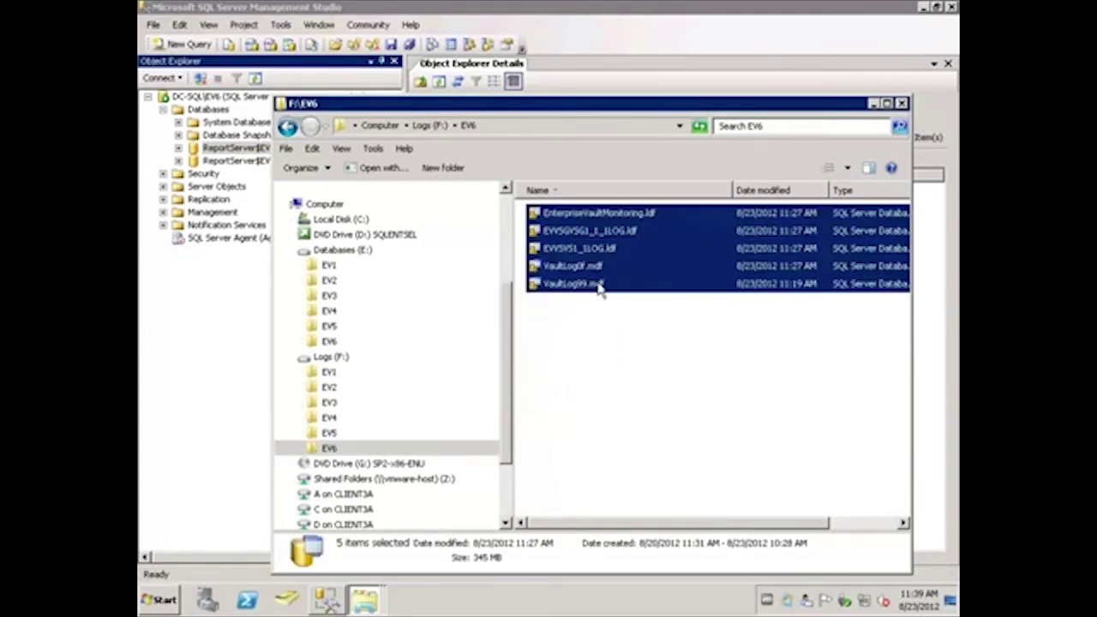
Go to the EV6 folder on the new server's share \\SQL6\F$ and paste the copied transaction log files there.
{"action": "left_click", "coordinate": [494, 126]}
{"action": "type", "text": "\\\\"}
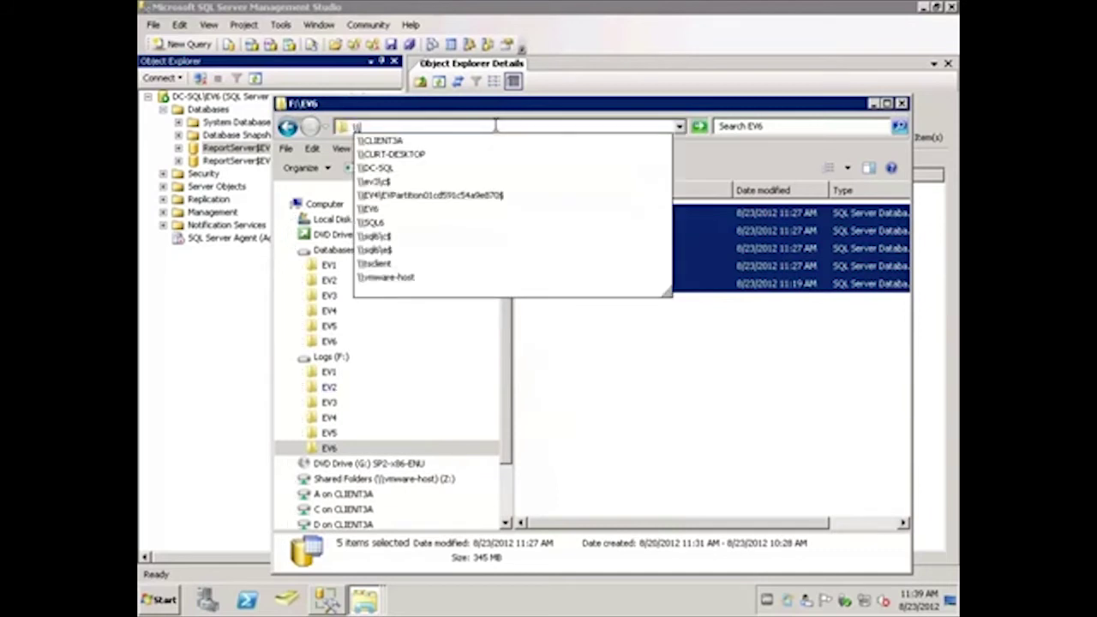
{"action": "type", "text": "sql6"}
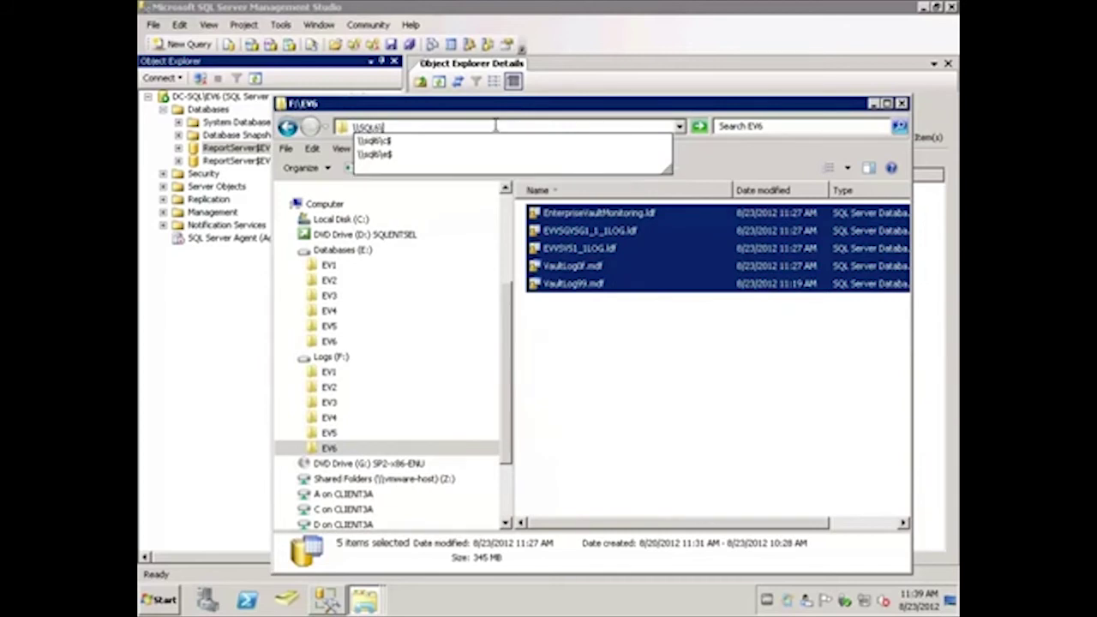
{"action": "type", "text": "\\F$"}
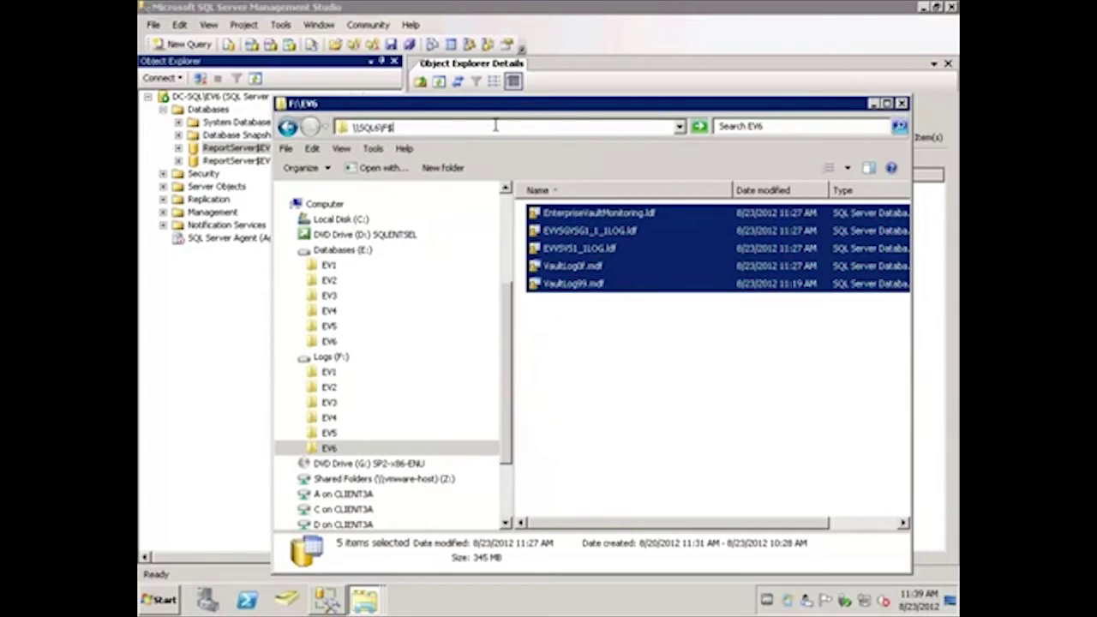
{"action": "key", "text": "Return"}
{"action": "left_click", "coordinate": [549, 216]}
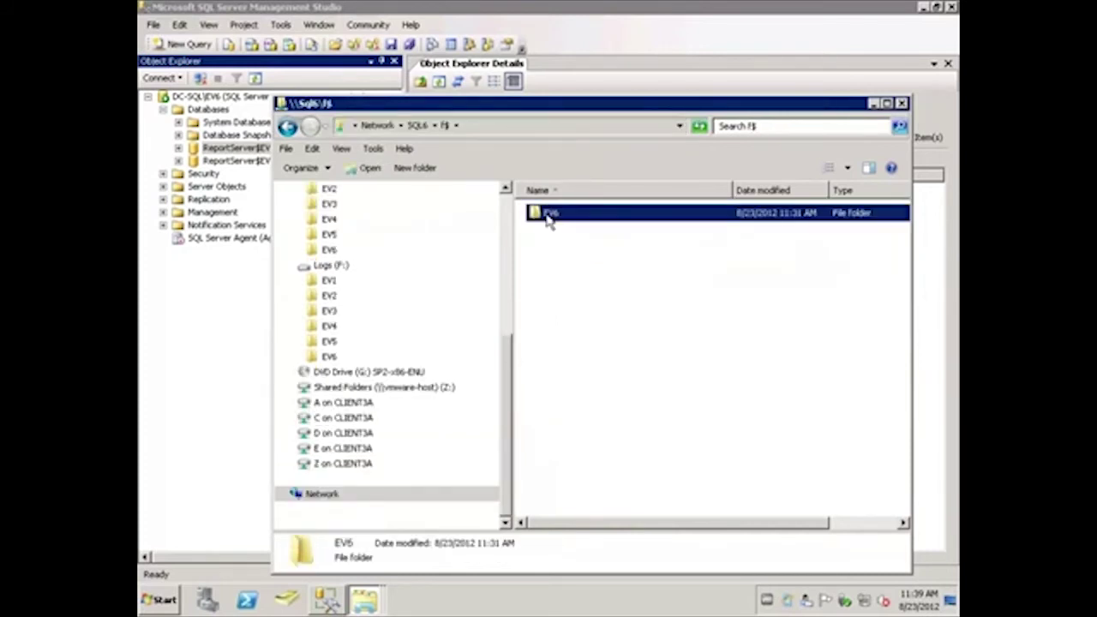
{"action": "double_click", "coordinate": [549, 216]}
{"action": "right_click", "coordinate": [555, 256]}
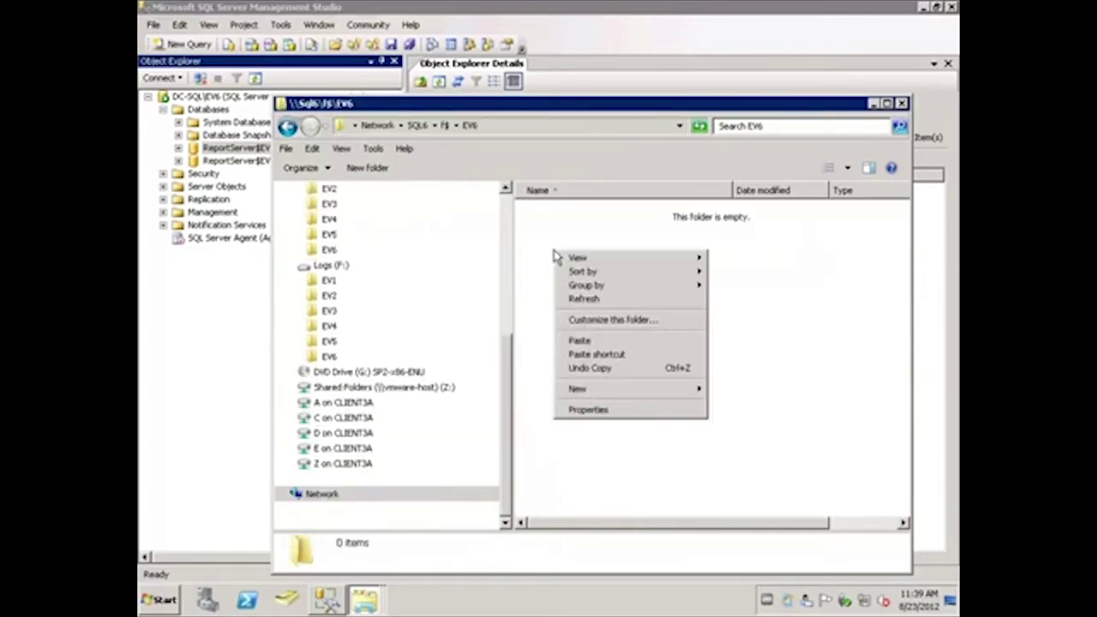
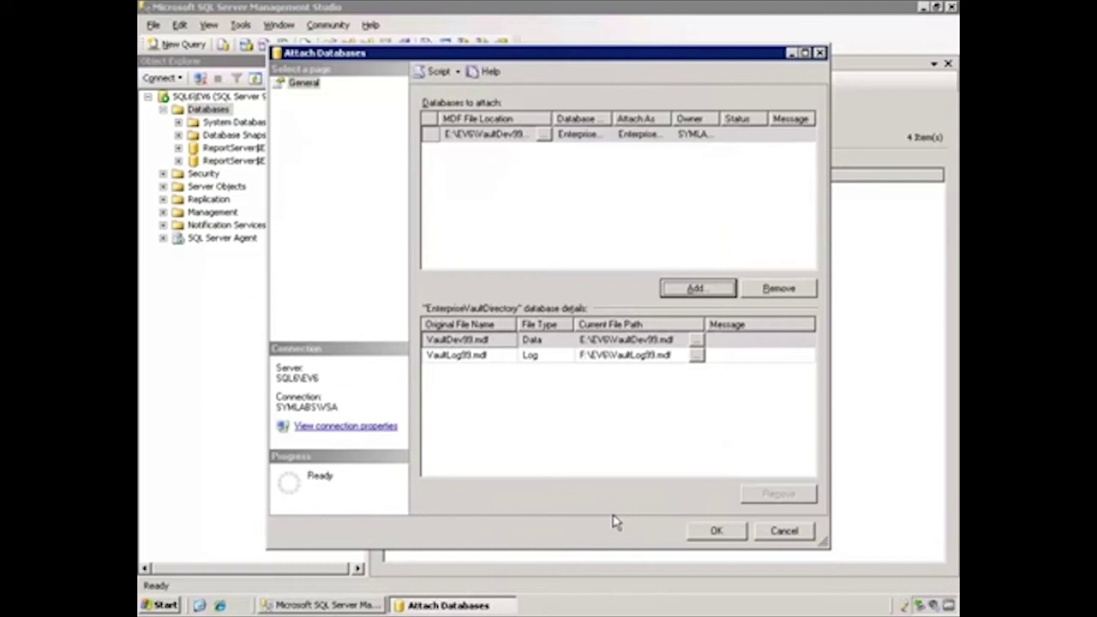
Select F:\EV6\VaultLog99.mdf as the log file for EnterpriseVaultDirectory and attach the database to SQL6\EV6.
{"action": "left_click", "coordinate": [697, 357]}
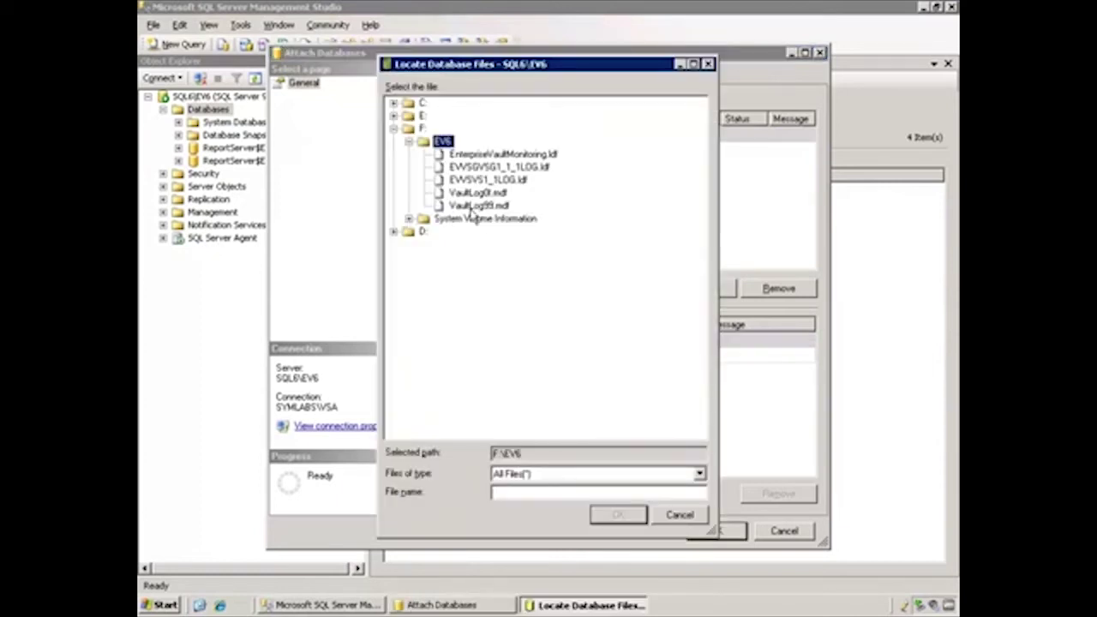
{"action": "left_click", "coordinate": [470, 207]}
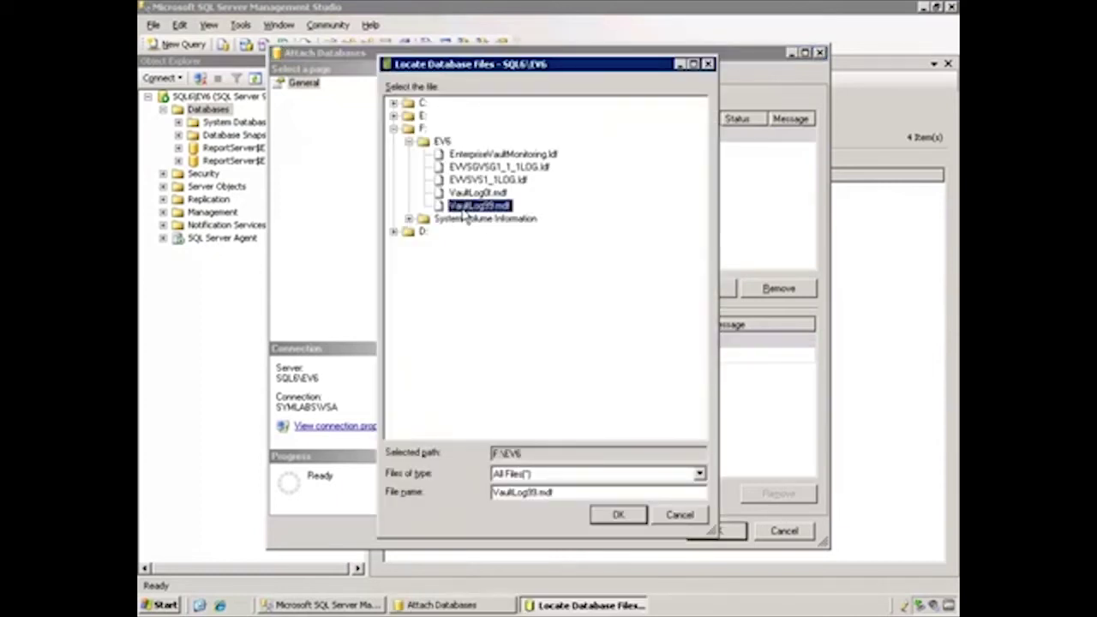
{"action": "left_click", "coordinate": [615, 517]}
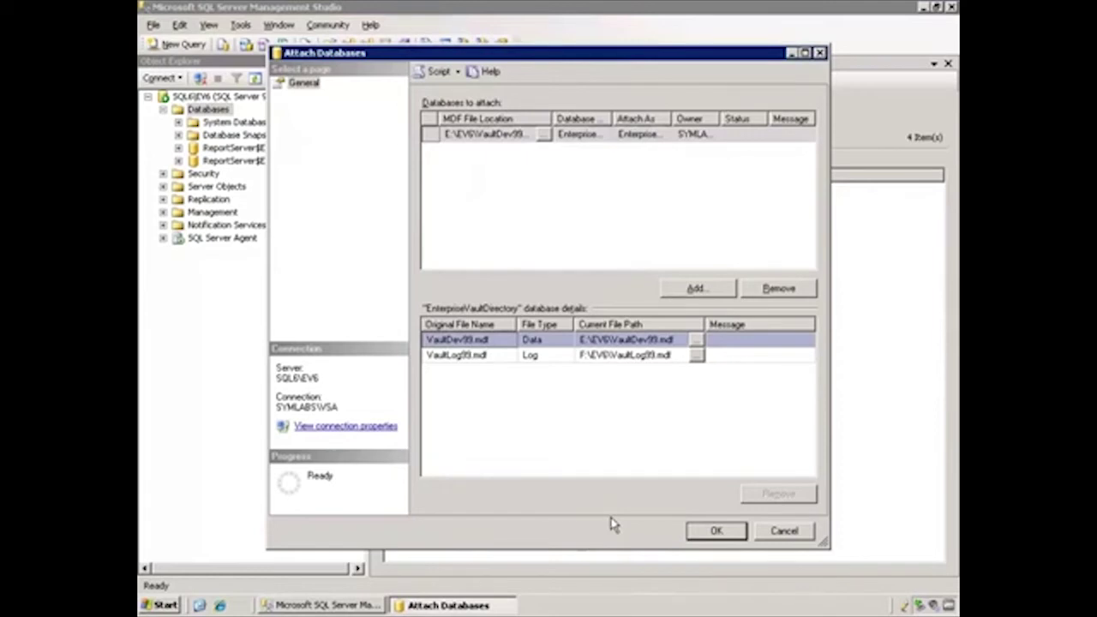
{"action": "left_click", "coordinate": [716, 532]}
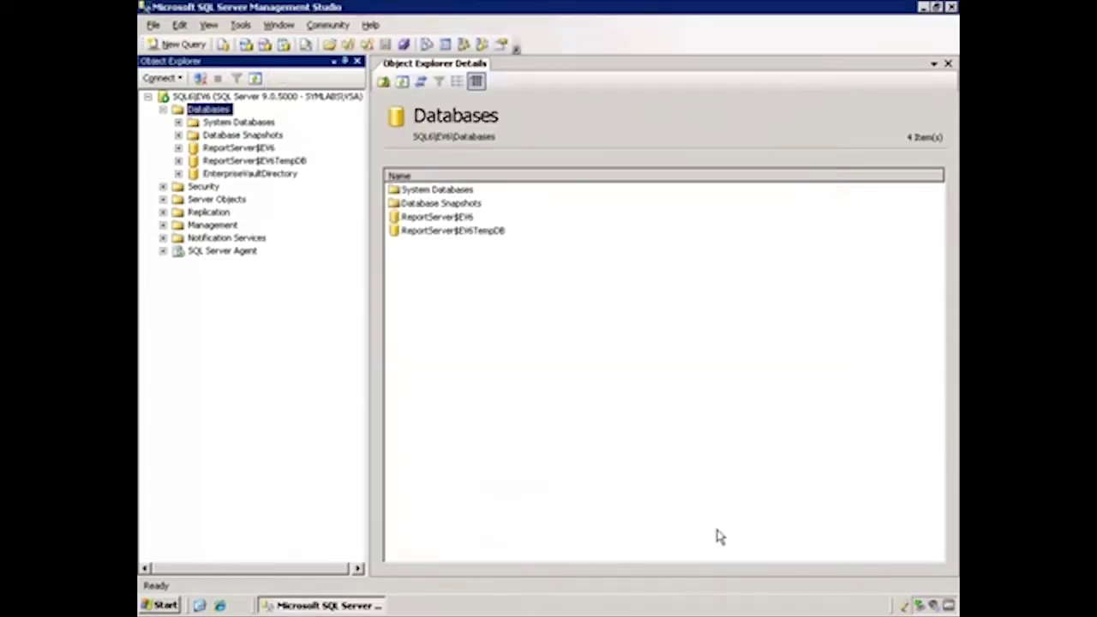
{"action": "left_click", "coordinate": [218, 175]}
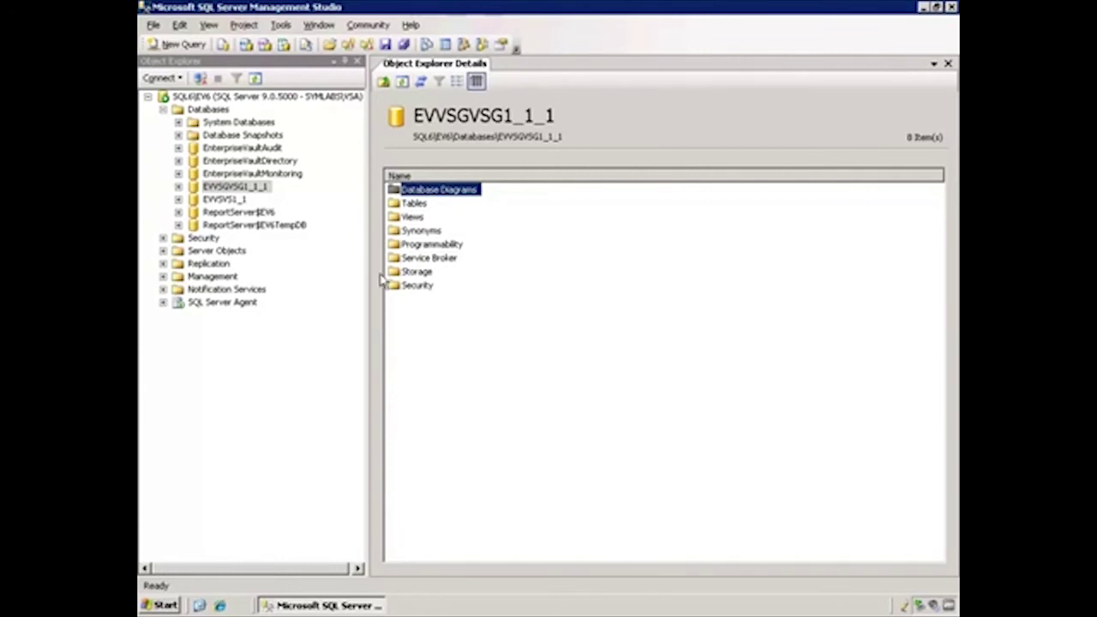
Open the script file ChangeFingerprintDBSQLServer.sql from the root of Local Disk (C:).
{"action": "left_click", "coordinate": [151, 25]}
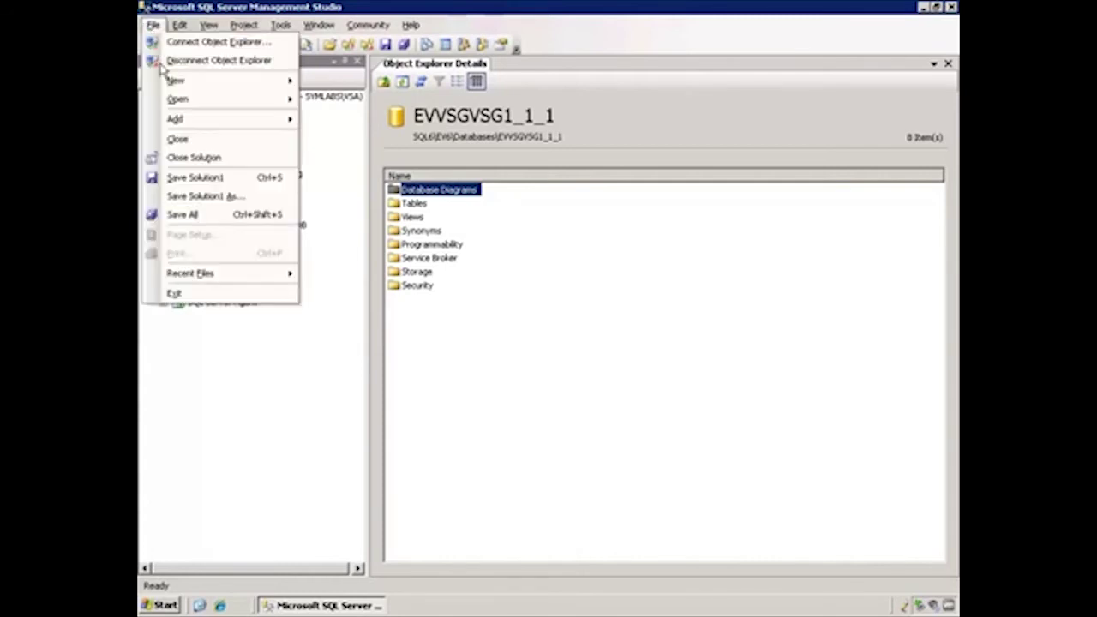
{"action": "mouse_move", "coordinate": [176, 101]}
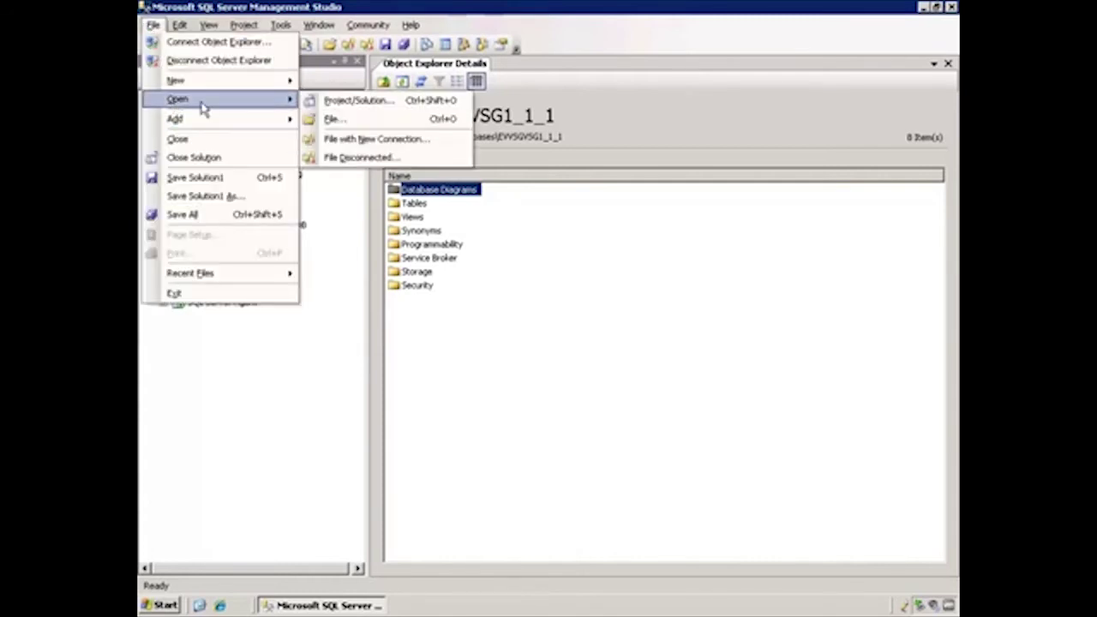
{"action": "left_click", "coordinate": [344, 125]}
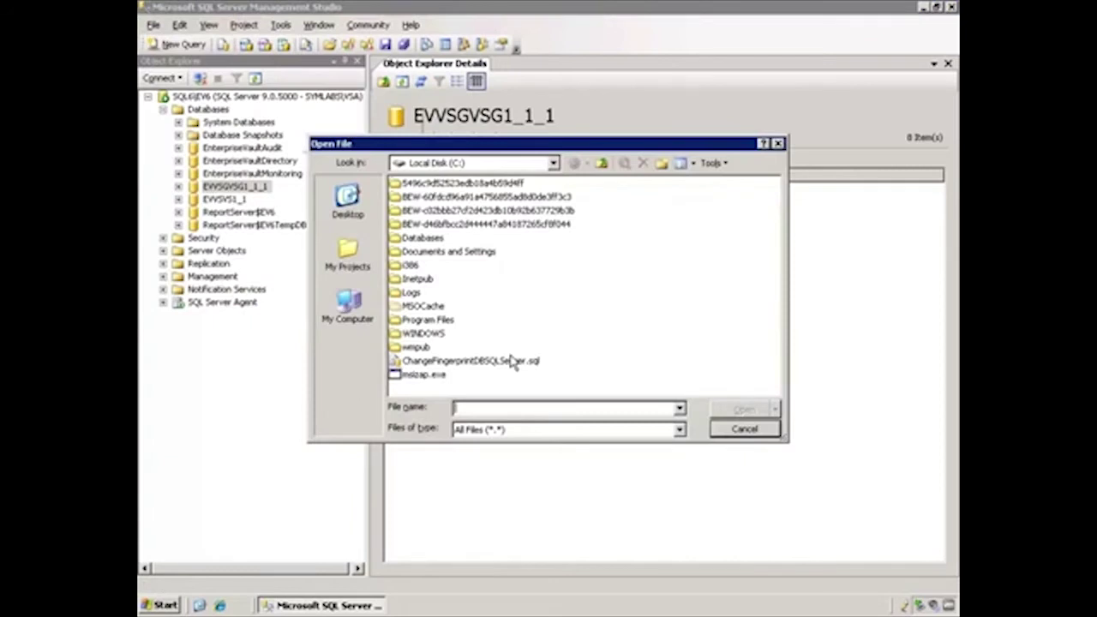
{"action": "left_click", "coordinate": [453, 362]}
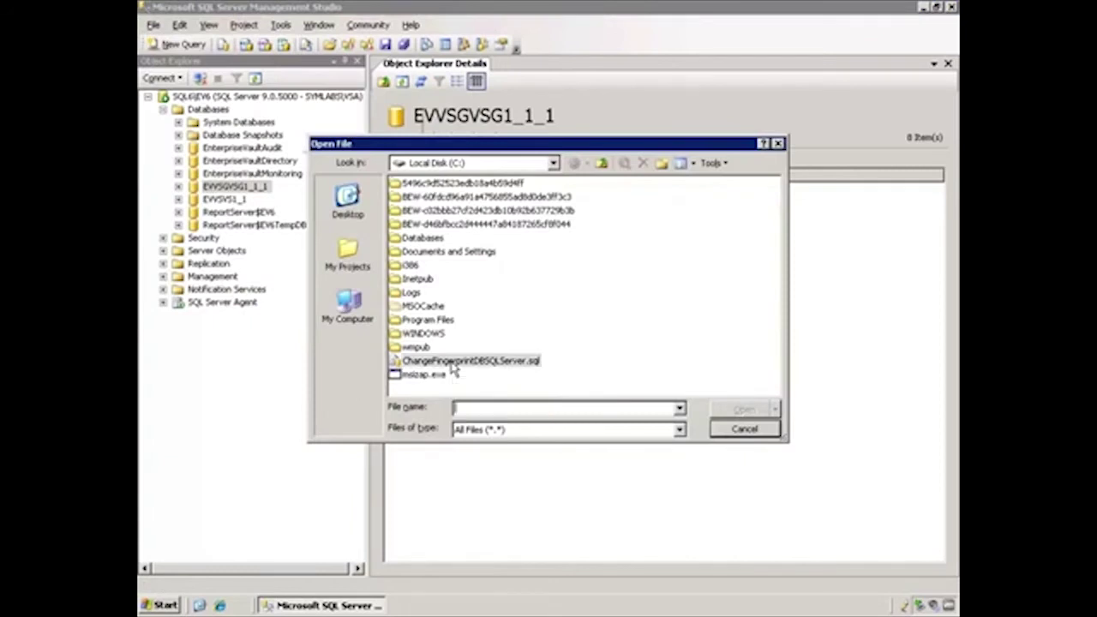
{"action": "left_click", "coordinate": [725, 409]}
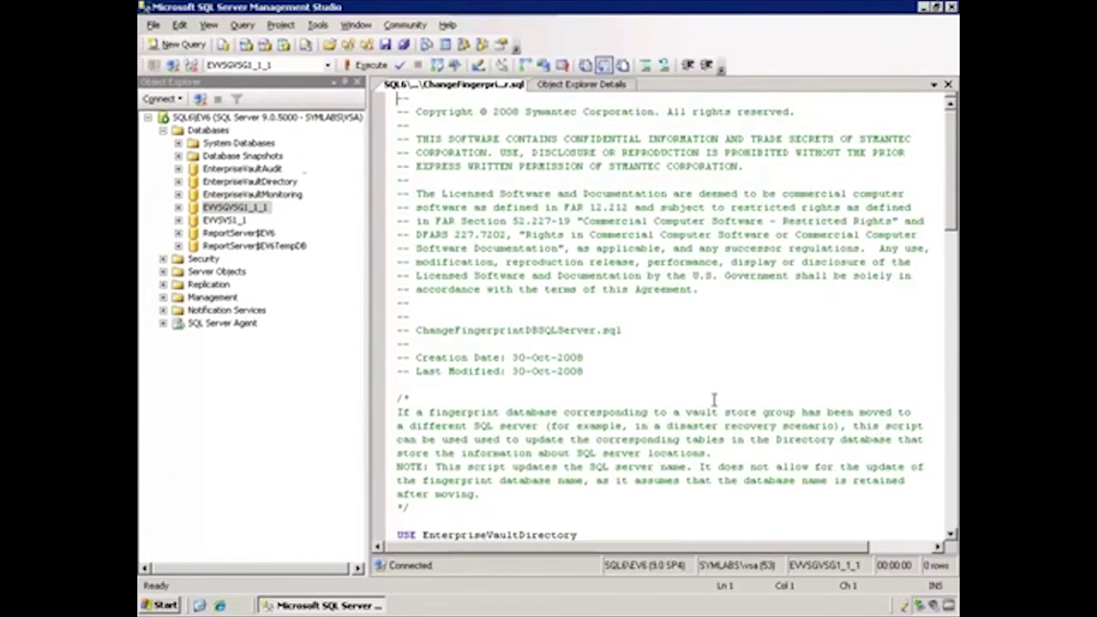
{"action": "left_click", "coordinate": [569, 373]}
{"action": "scroll", "coordinate": [568, 377], "scroll_direction": "down", "scroll_amount": 2}
{"action": "scroll", "coordinate": [568, 377], "scroll_direction": "down", "scroll_amount": 5}
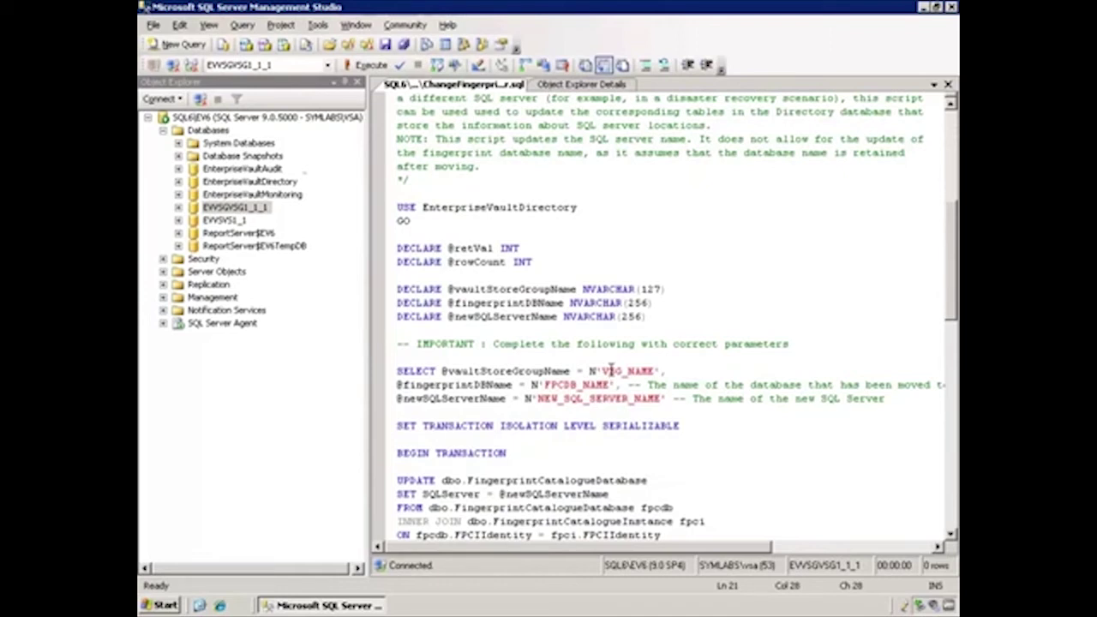
{"action": "double_click", "coordinate": [611, 371]}
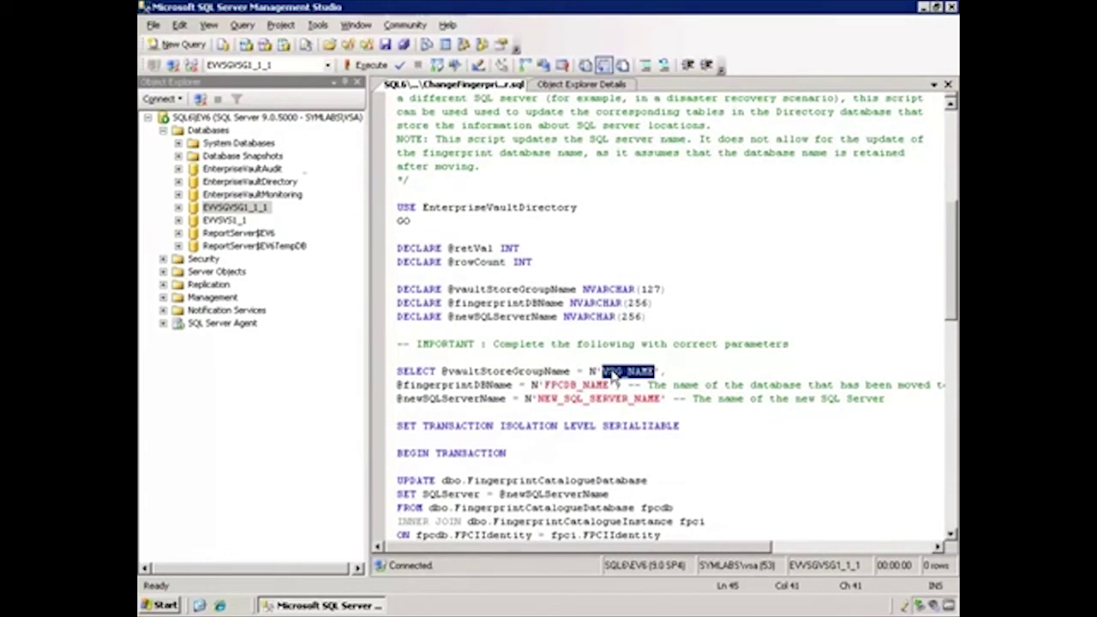
{"action": "type", "text": "VSG"}
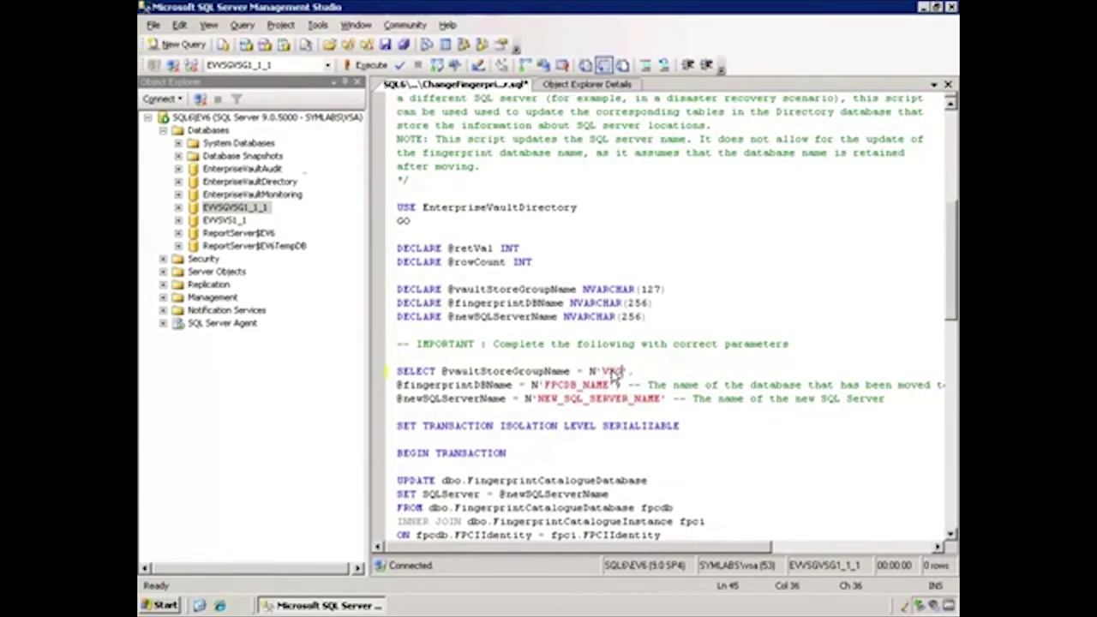
{"action": "type", "text": "1"}
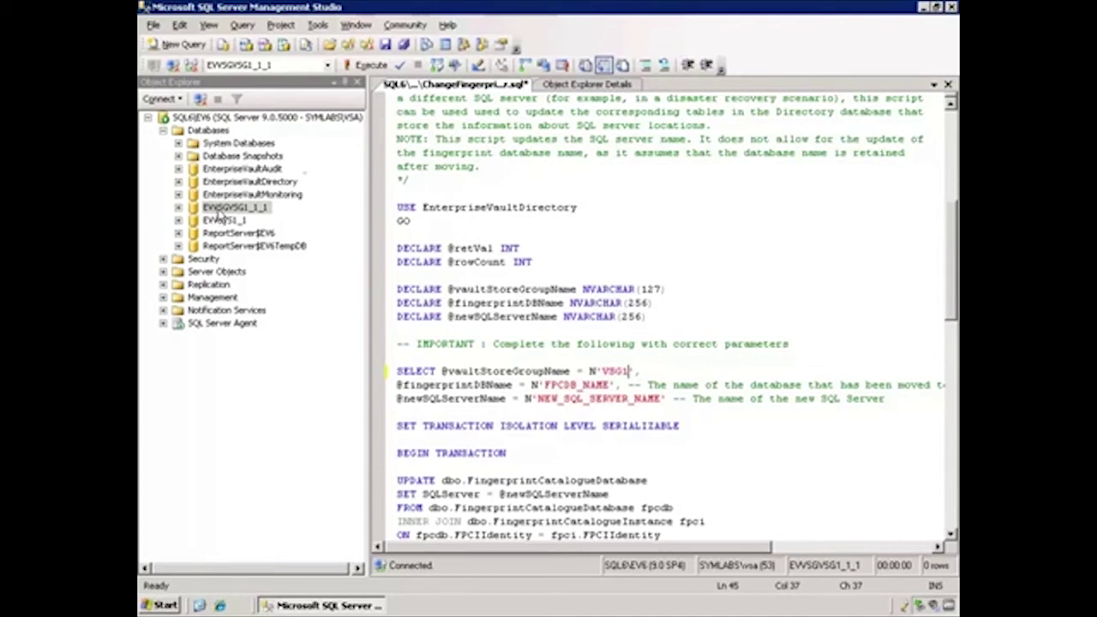
{"action": "left_click", "coordinate": [225, 208]}
{"action": "left_click", "coordinate": [225, 208]}
{"action": "key", "text": "ctrl+c"}
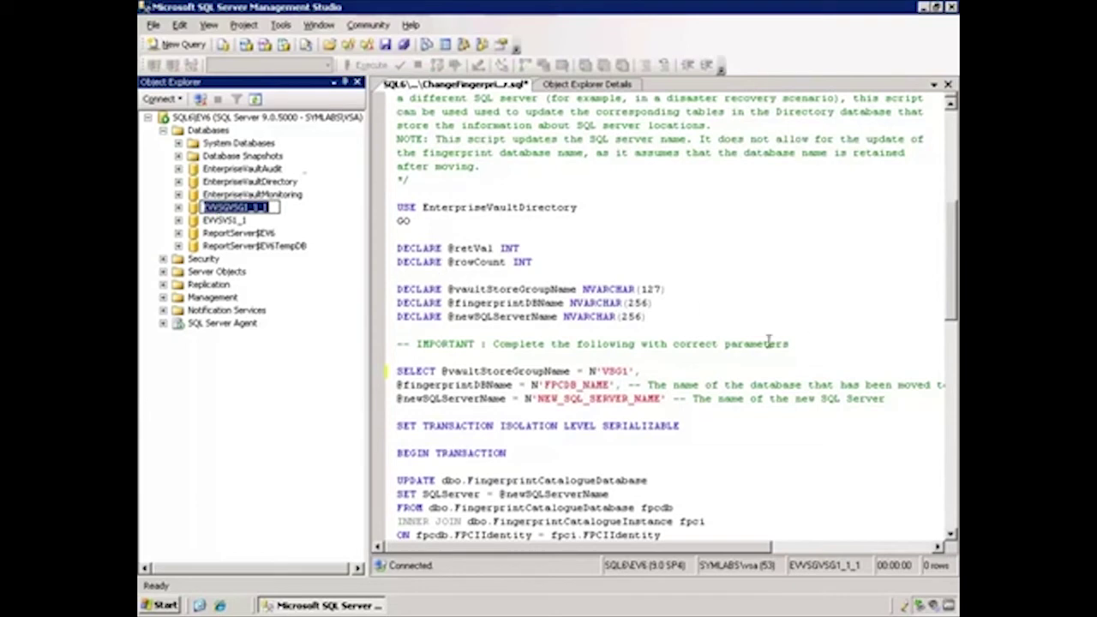
{"action": "double_click", "coordinate": [567, 385]}
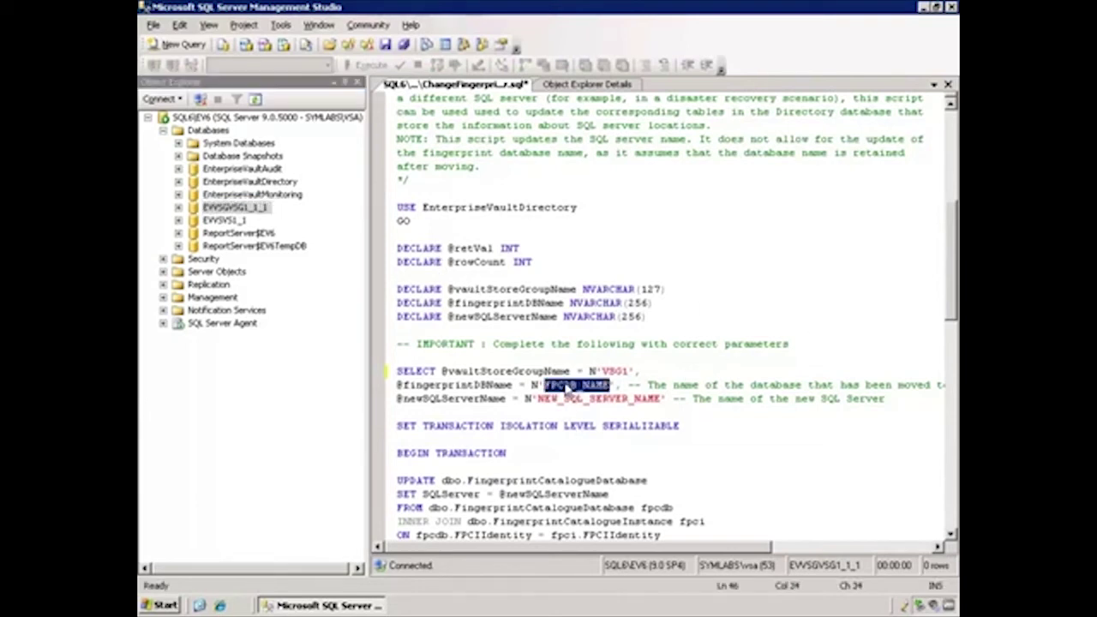
{"action": "key", "text": "ctrl+v"}
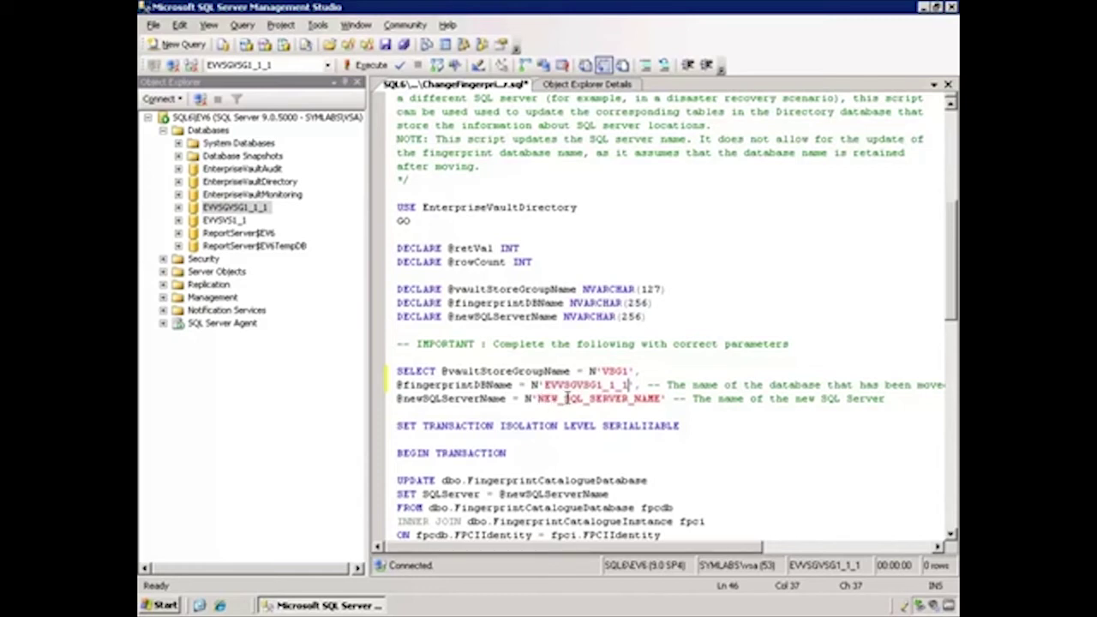
{"action": "double_click", "coordinate": [566, 399]}
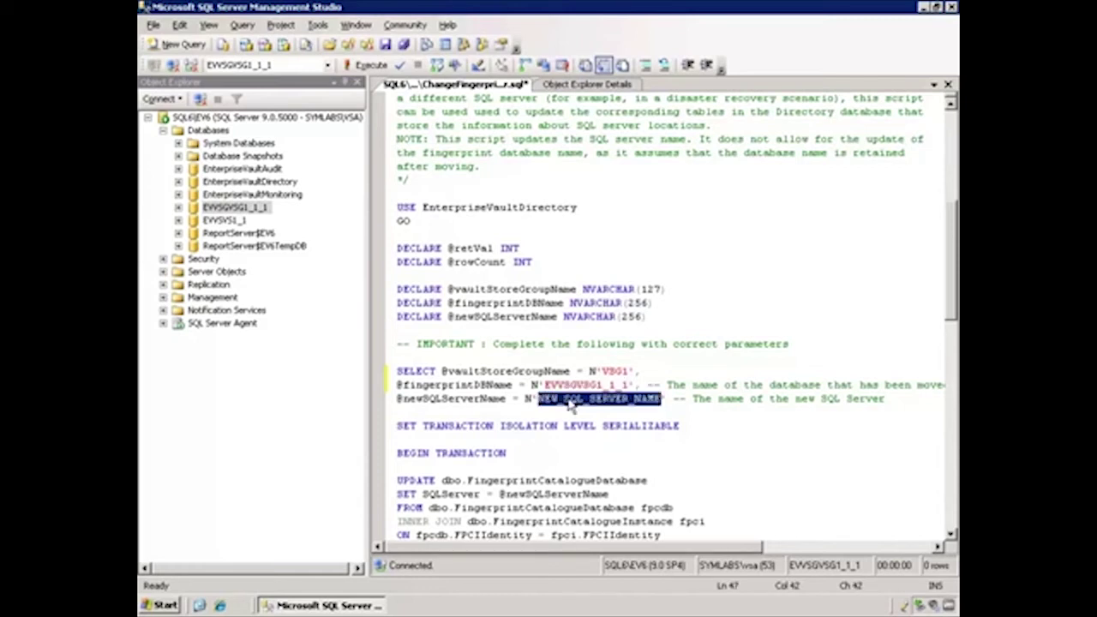
{"action": "type", "text": "SQL"}
{"action": "type", "text": "6\\EV"}
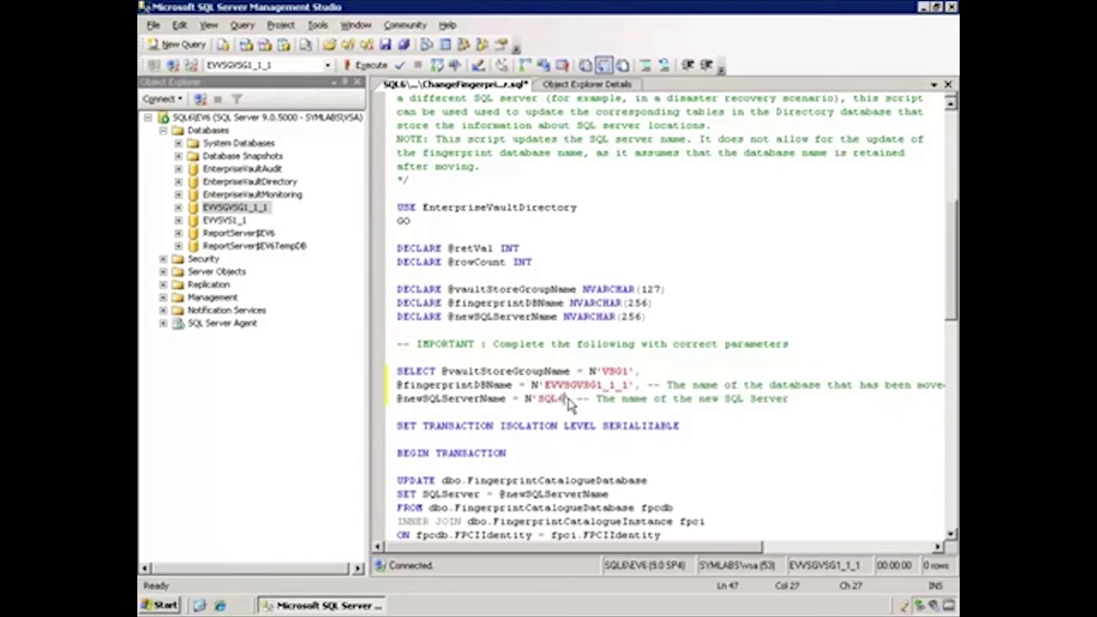
{"action": "type", "text": "6"}
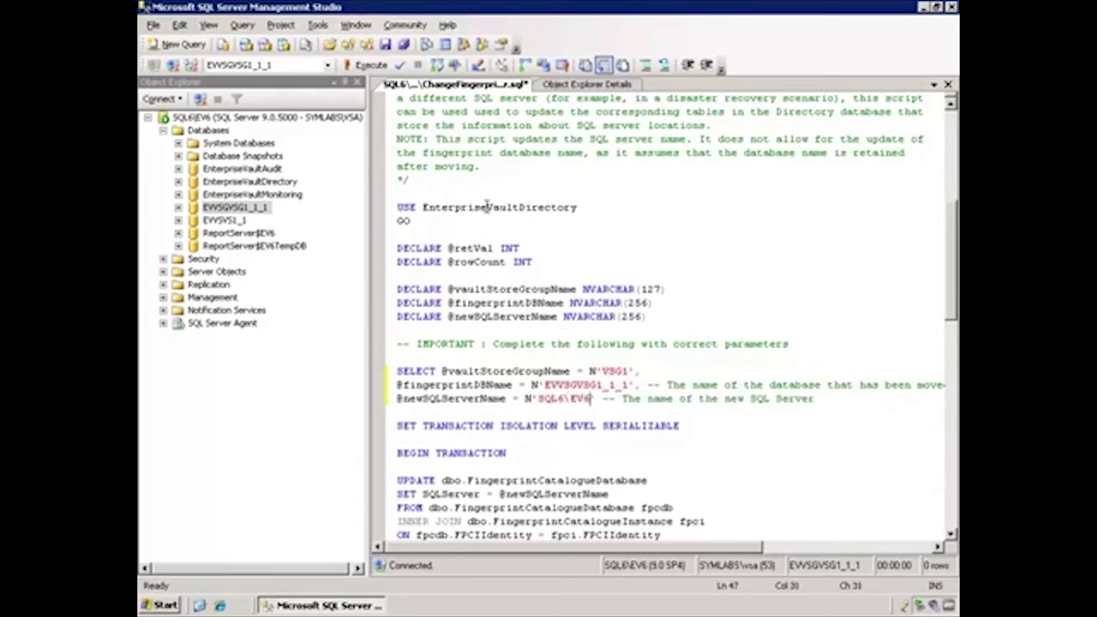
Execute the ChangeFingerprintDBSQLServer.sql script and close it without saving the changes.
{"action": "left_click", "coordinate": [369, 66]}
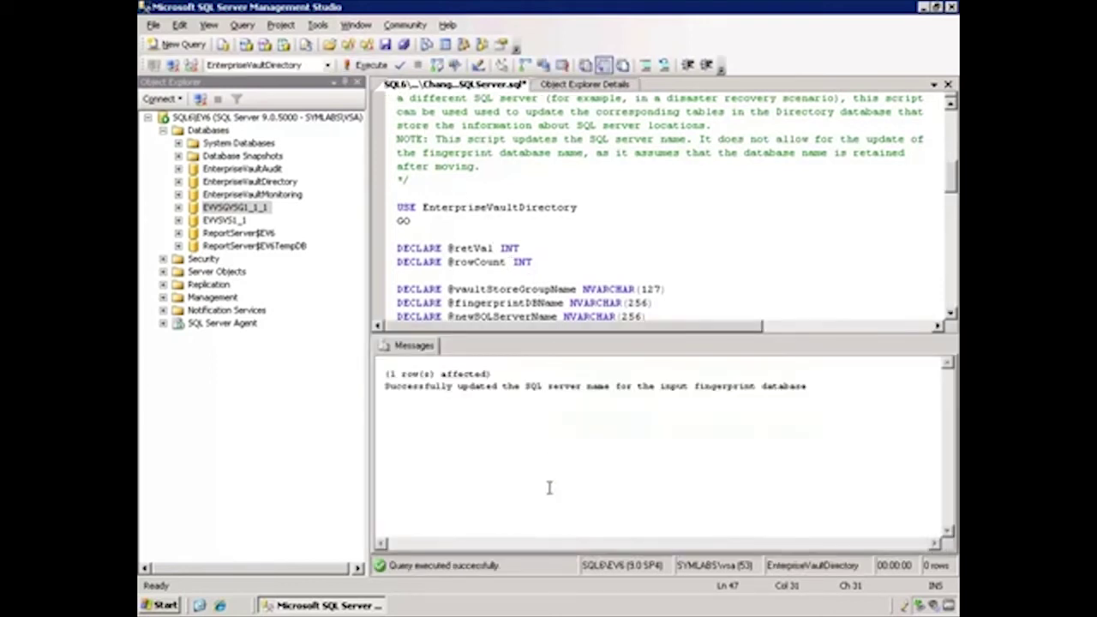
{"action": "left_click", "coordinate": [948, 84]}
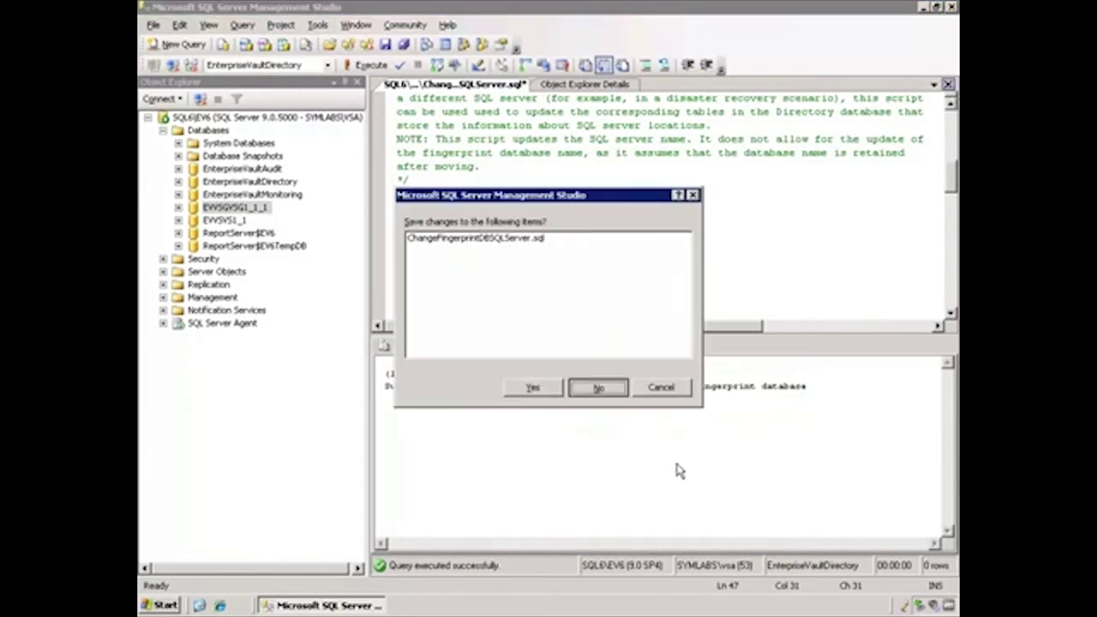
{"action": "left_click", "coordinate": [598, 388]}
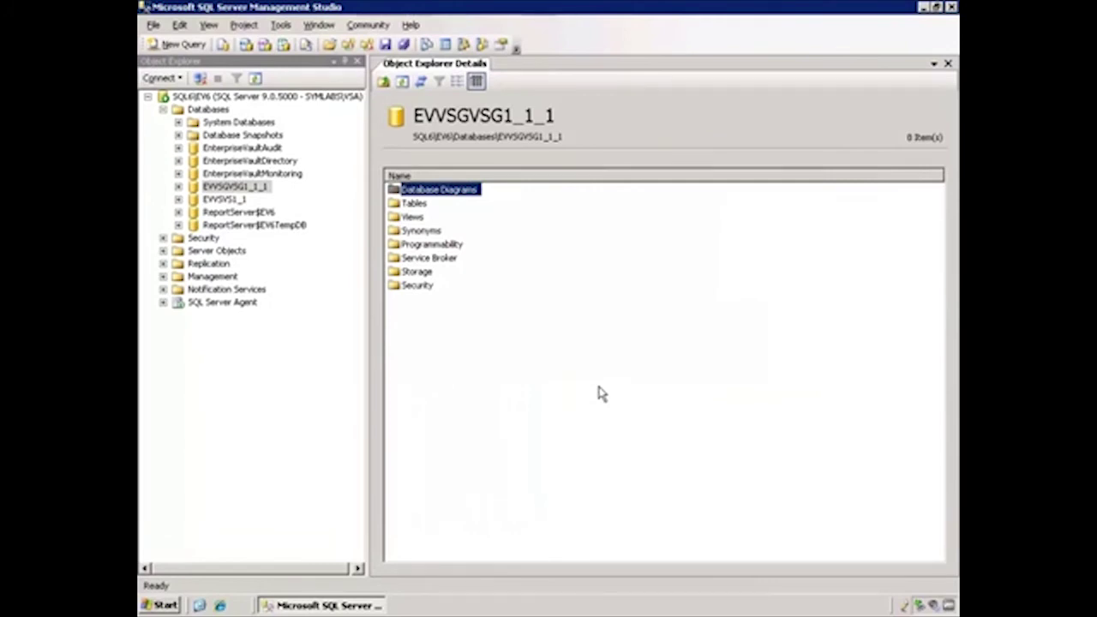
Create a new query and paste in the statement that updates SQLServer in the MonitoringSettings table of EnterpriseVaultDirectory.
{"action": "left_click", "coordinate": [174, 46]}
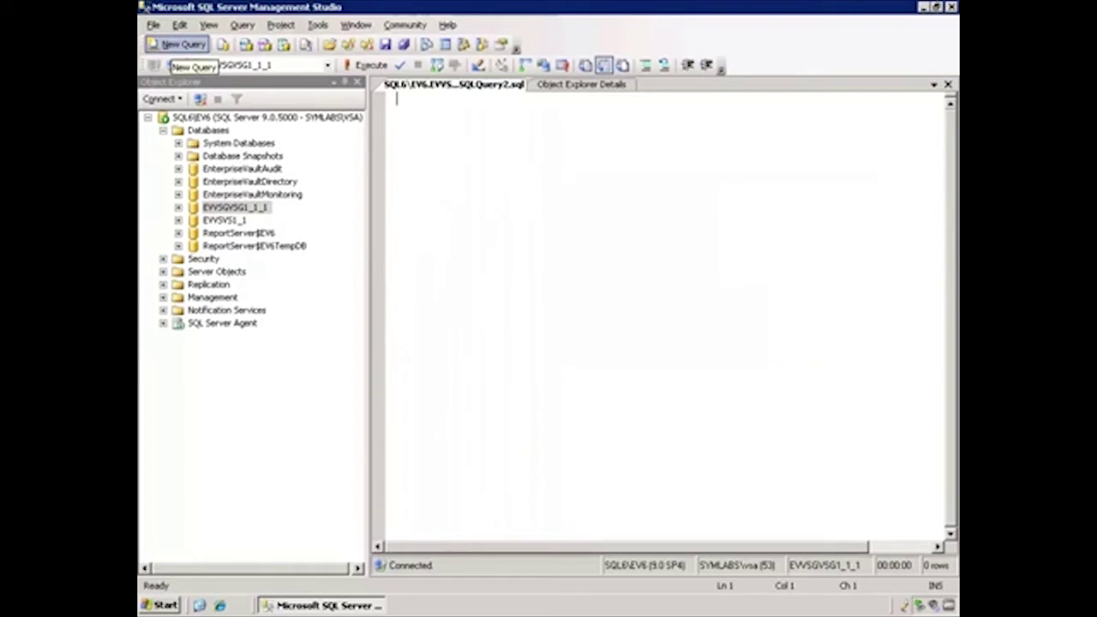
{"action": "right_click", "coordinate": [444, 140]}
{"action": "left_click", "coordinate": [470, 192]}
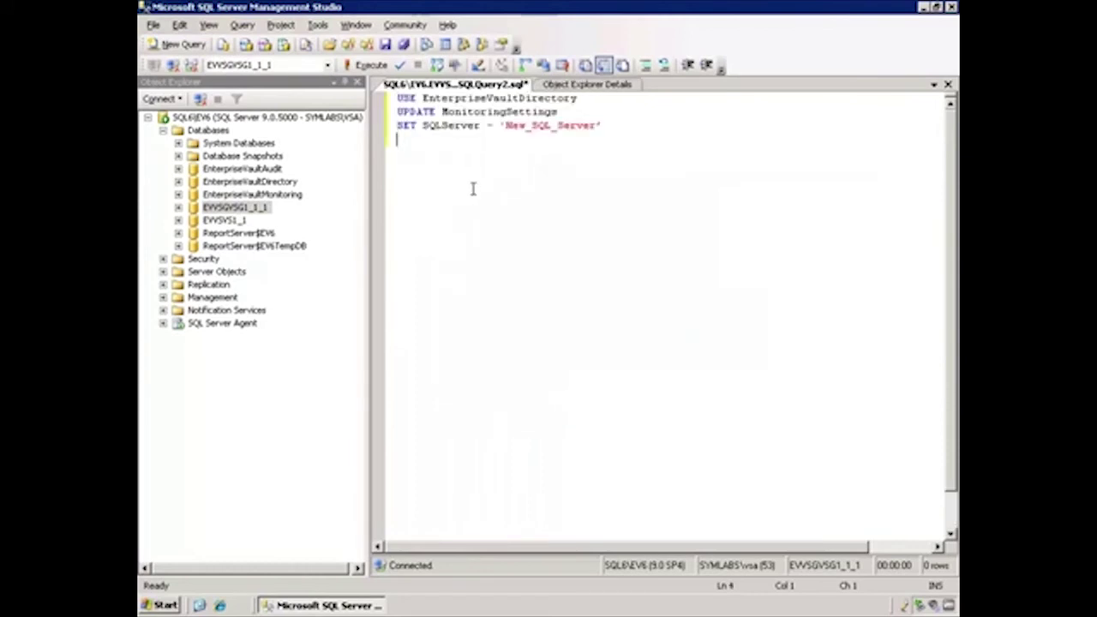
Replace the New_SQL_Server placeholder in the MonitoringSettings query with SQL6\EV6 and execute the query.
{"action": "double_click", "coordinate": [518, 127]}
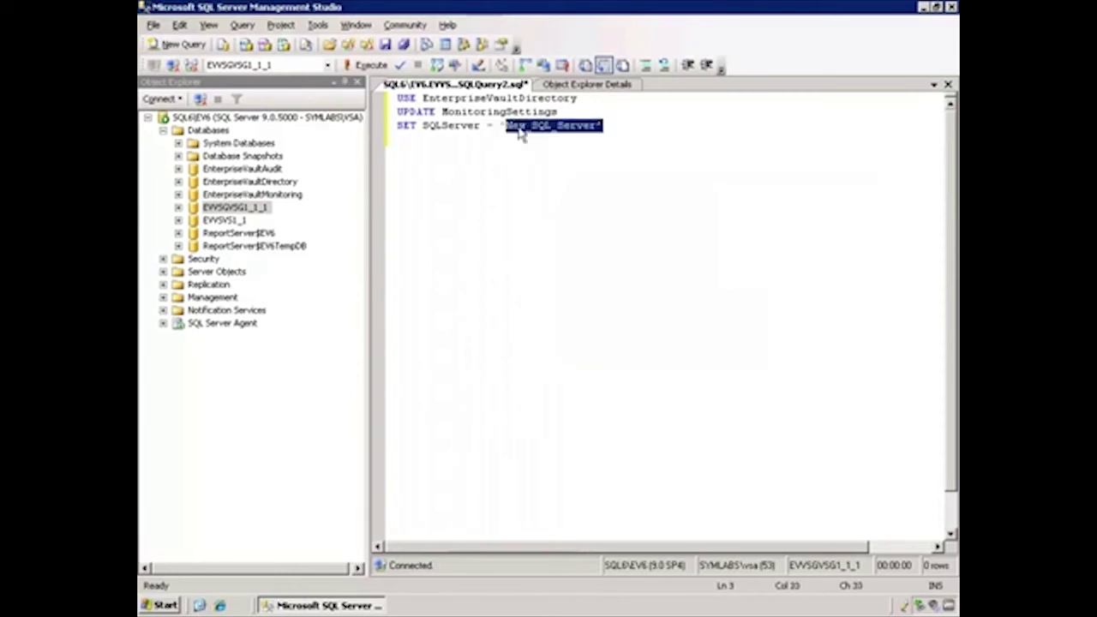
{"action": "type", "text": "SQL6\\"}
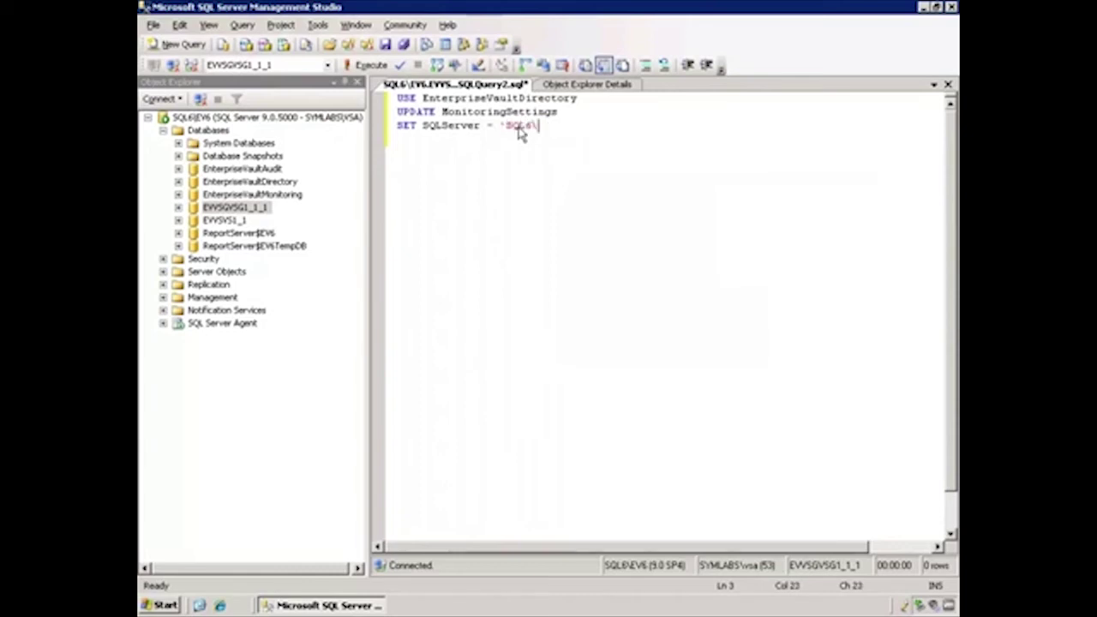
{"action": "type", "text": "EV6'"}
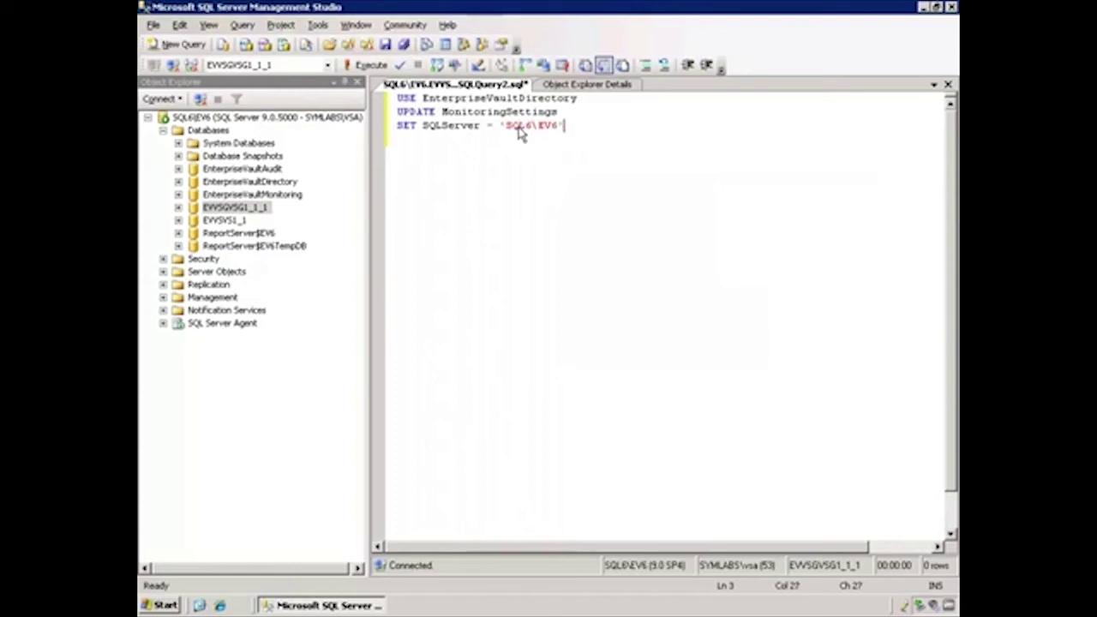
{"action": "left_click", "coordinate": [367, 66]}
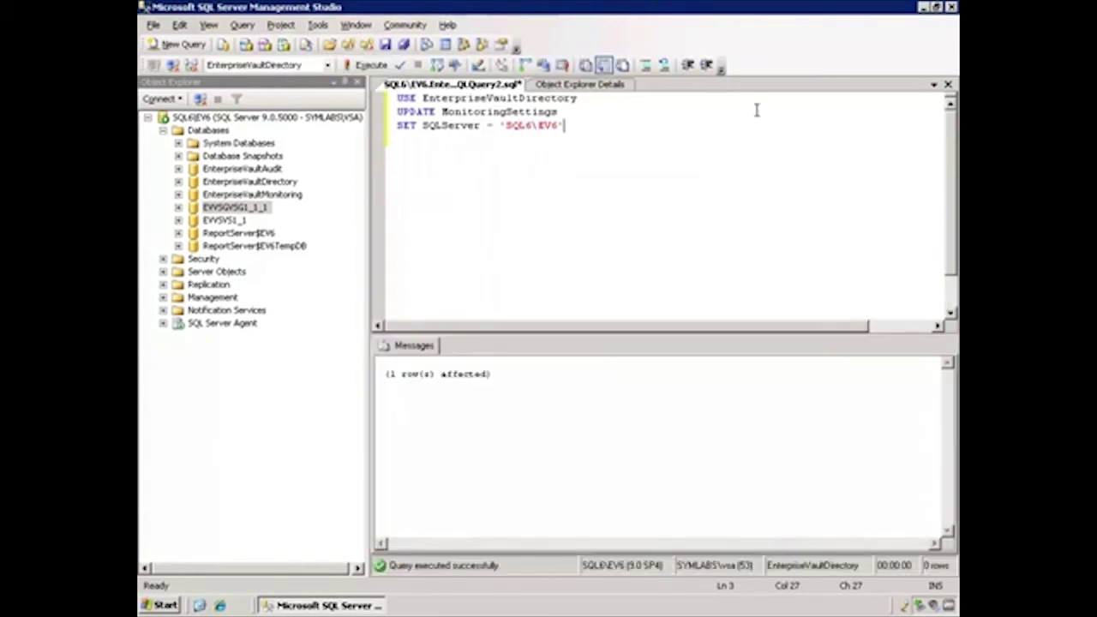
Close SQL Server Management Studio without saving SQLQuery2.sql.
{"action": "left_click", "coordinate": [952, 8]}
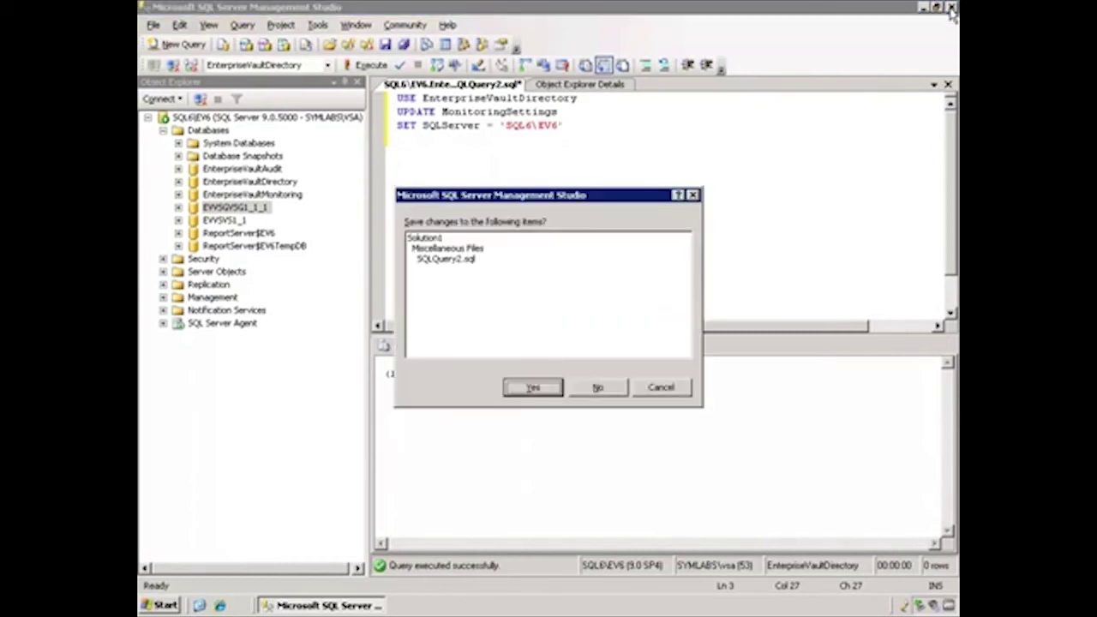
{"action": "left_click", "coordinate": [593, 390]}
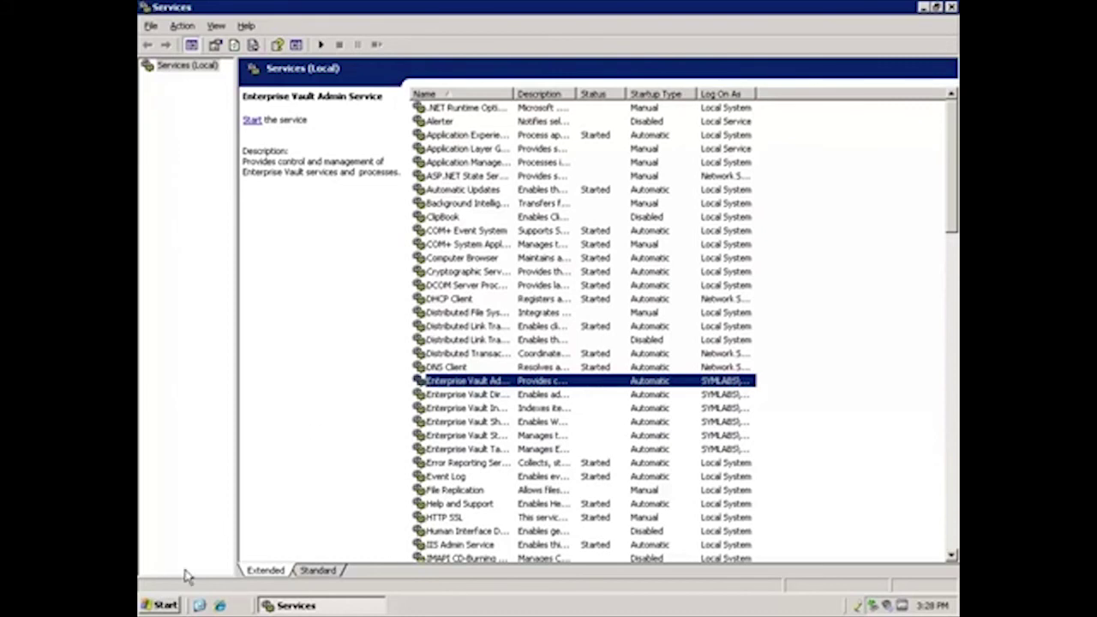
Open the Registry Editor at the DirectoryService key under HKEY_LOCAL_MACHINE\SOFTWARE\KVS\Enterprise Vault\Directory.
{"action": "left_click", "coordinate": [156, 606]}
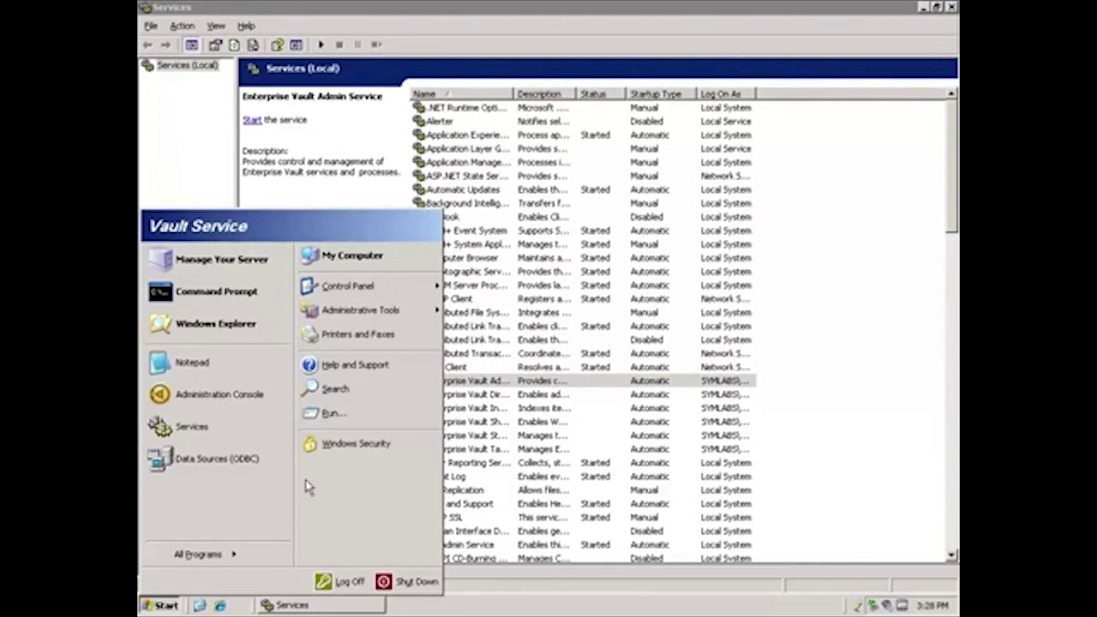
{"action": "left_click", "coordinate": [335, 415]}
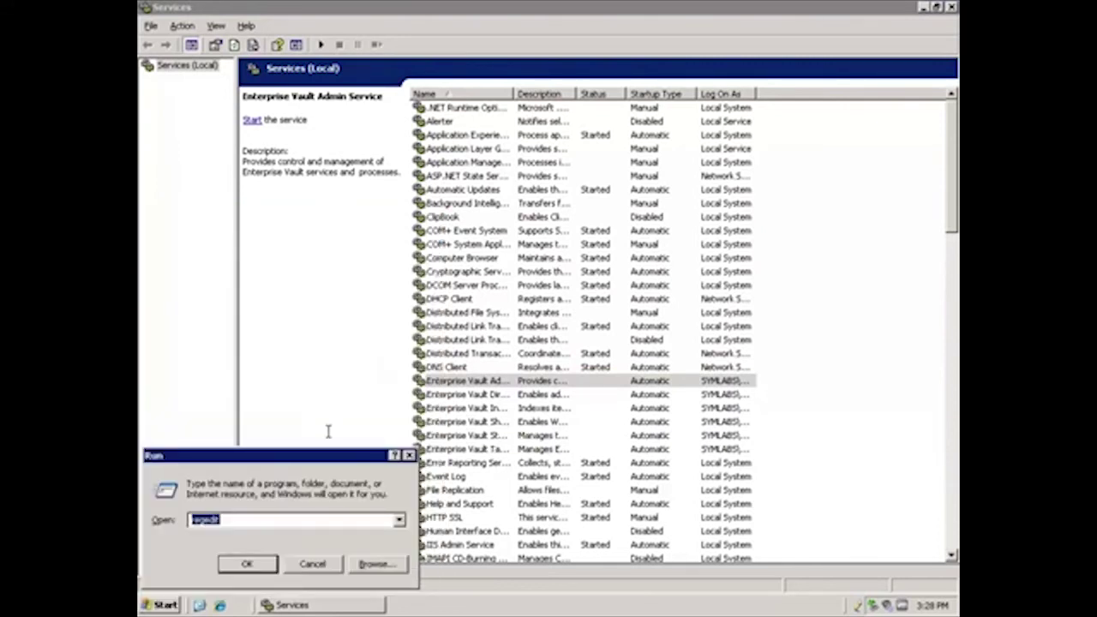
{"action": "left_click", "coordinate": [246, 565]}
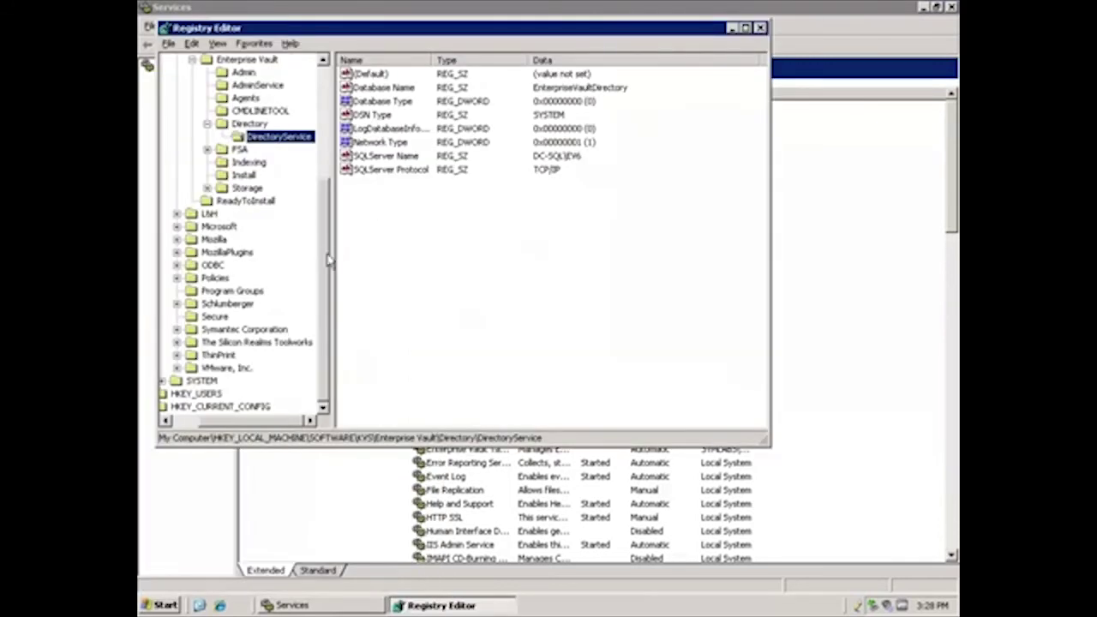
{"action": "scroll", "coordinate": [313, 174], "scroll_direction": "up", "scroll_amount": 3}
{"action": "scroll", "coordinate": [313, 174], "scroll_direction": "up", "scroll_amount": 2}
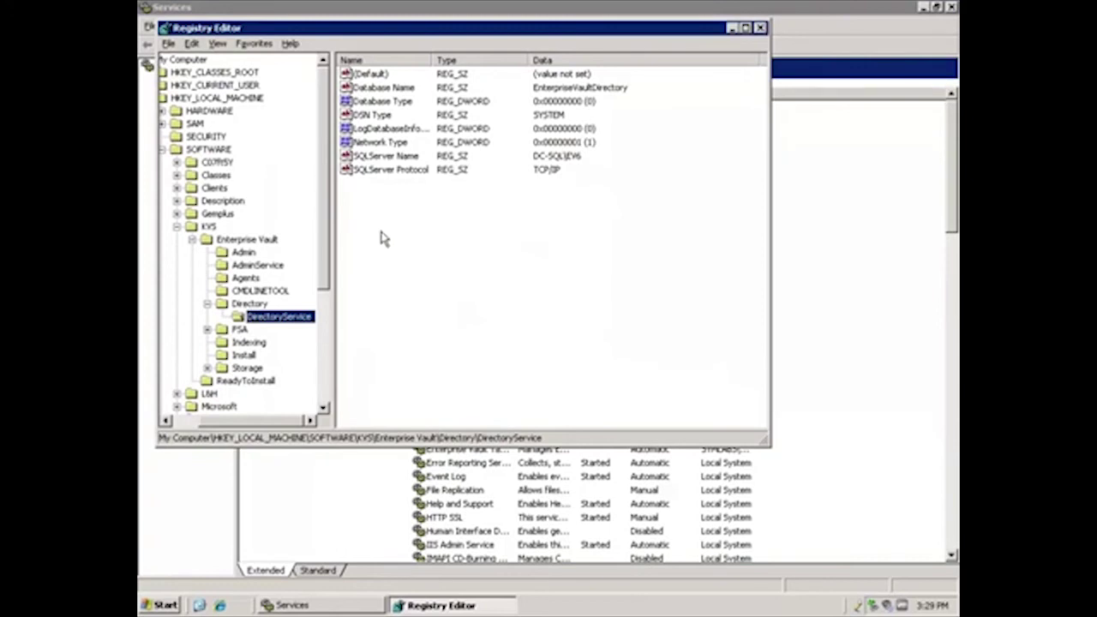
Set the SQLServer Name value of the DirectoryService key to SQL6\EV6 and close the Registry Editor.
{"action": "left_click", "coordinate": [379, 159]}
{"action": "double_click", "coordinate": [379, 159]}
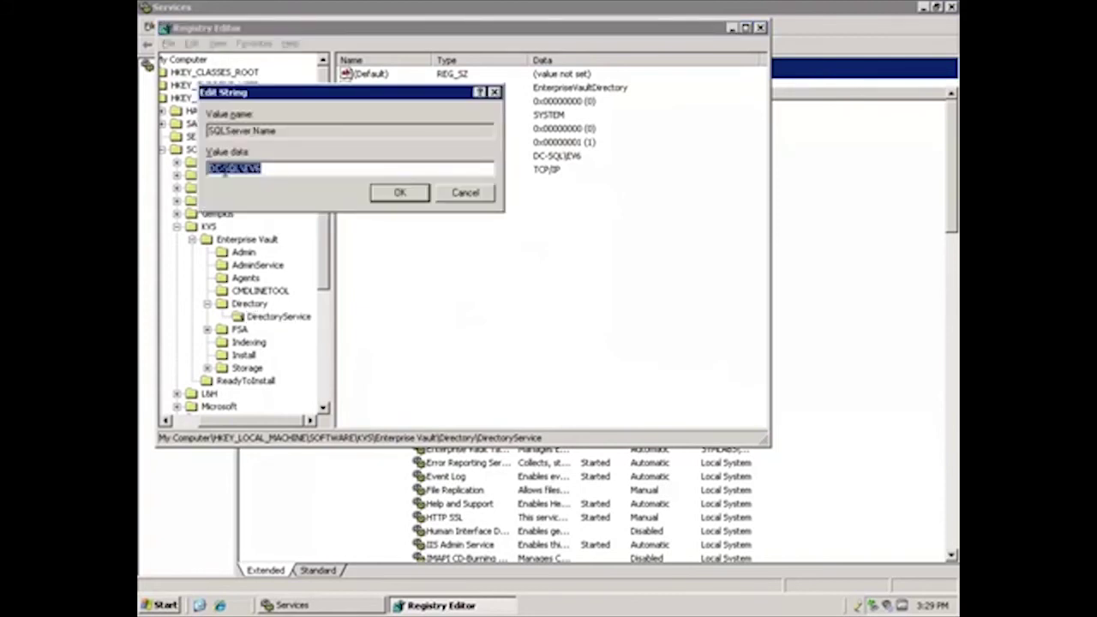
{"action": "left_click", "coordinate": [221, 169]}
{"action": "left_click_drag", "start_coordinate": [221, 168], "coordinate": [195, 171]}
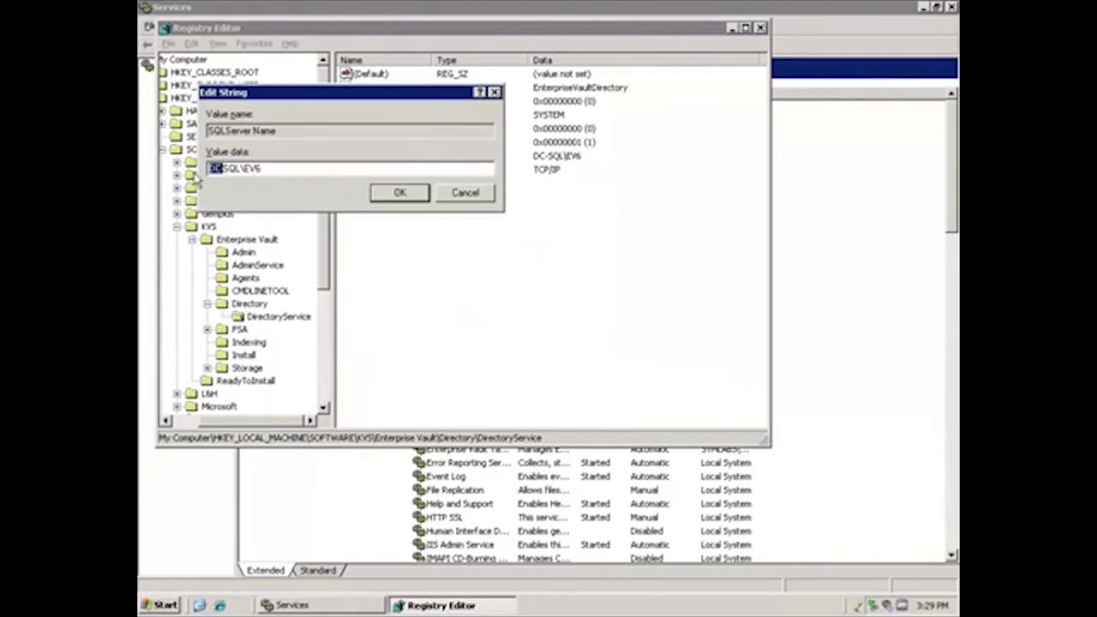
{"action": "key", "text": "Delete"}
{"action": "key", "text": "Right"}
{"action": "key", "text": "Right"}
{"action": "key", "text": "Right"}
{"action": "type", "text": "S"}
{"action": "left_click", "coordinate": [406, 196]}
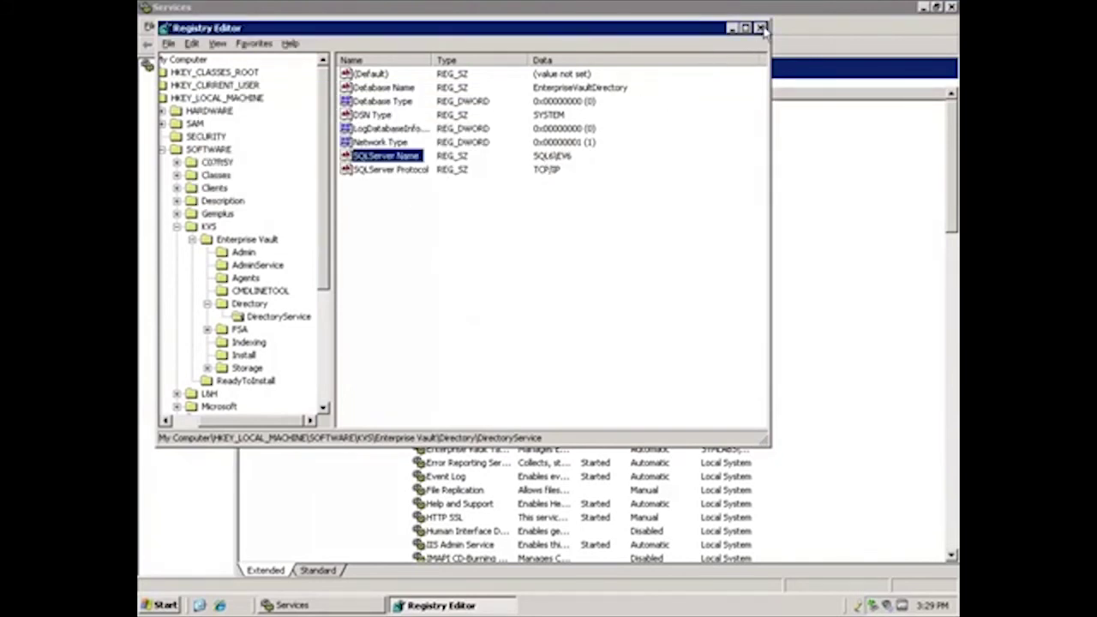
{"action": "left_click", "coordinate": [761, 28]}
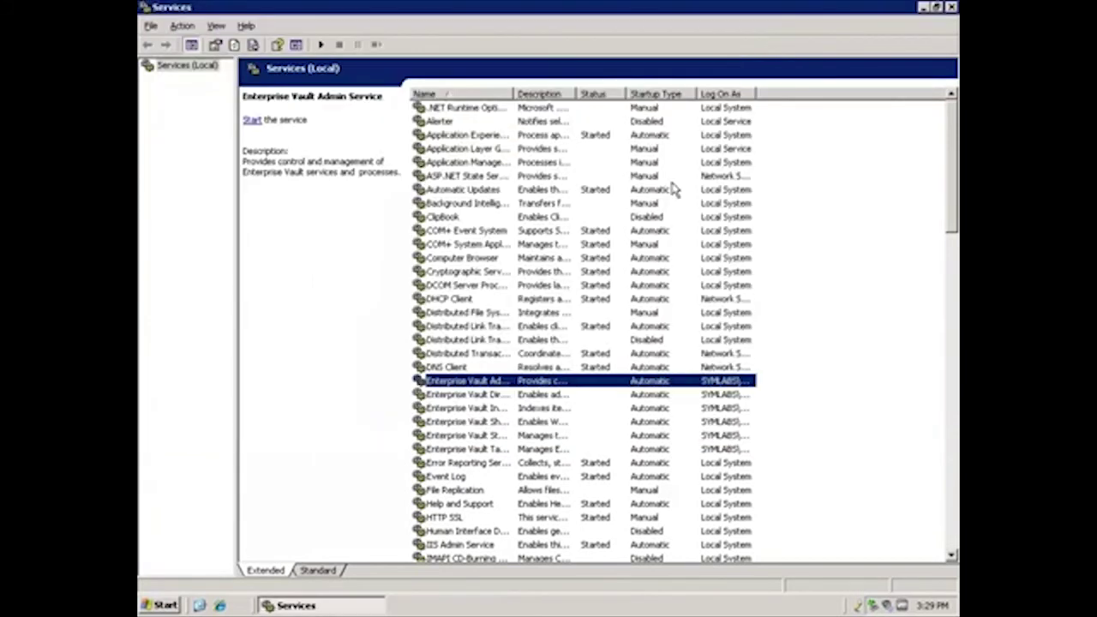
Start the Enterprise Vault Directory Service.
{"action": "left_click", "coordinate": [502, 396]}
{"action": "right_click", "coordinate": [504, 398]}
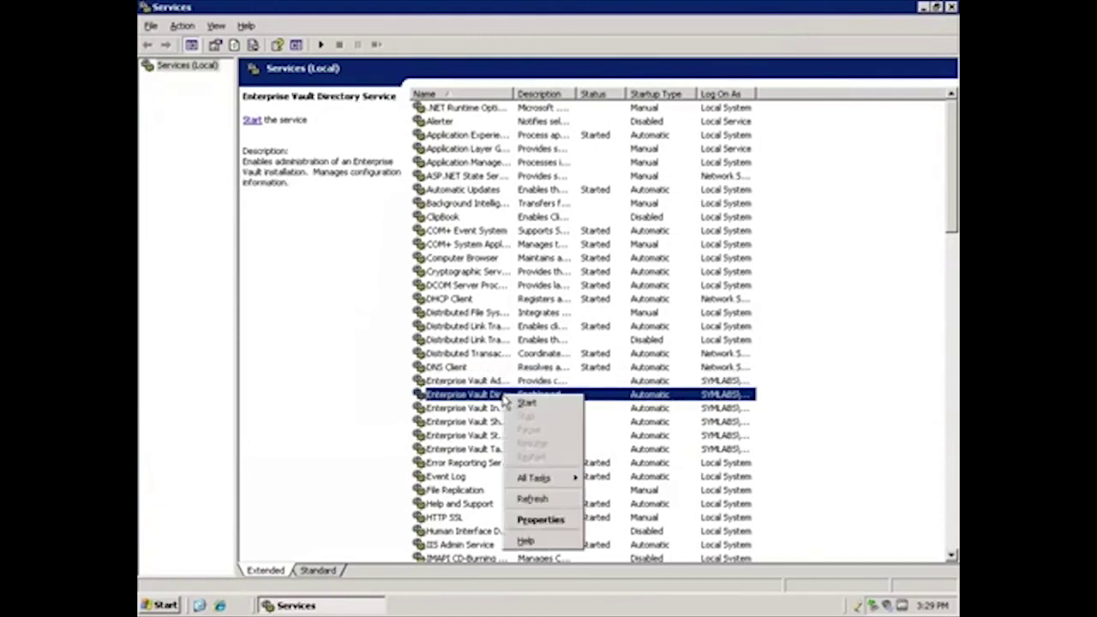
{"action": "left_click", "coordinate": [527, 405]}
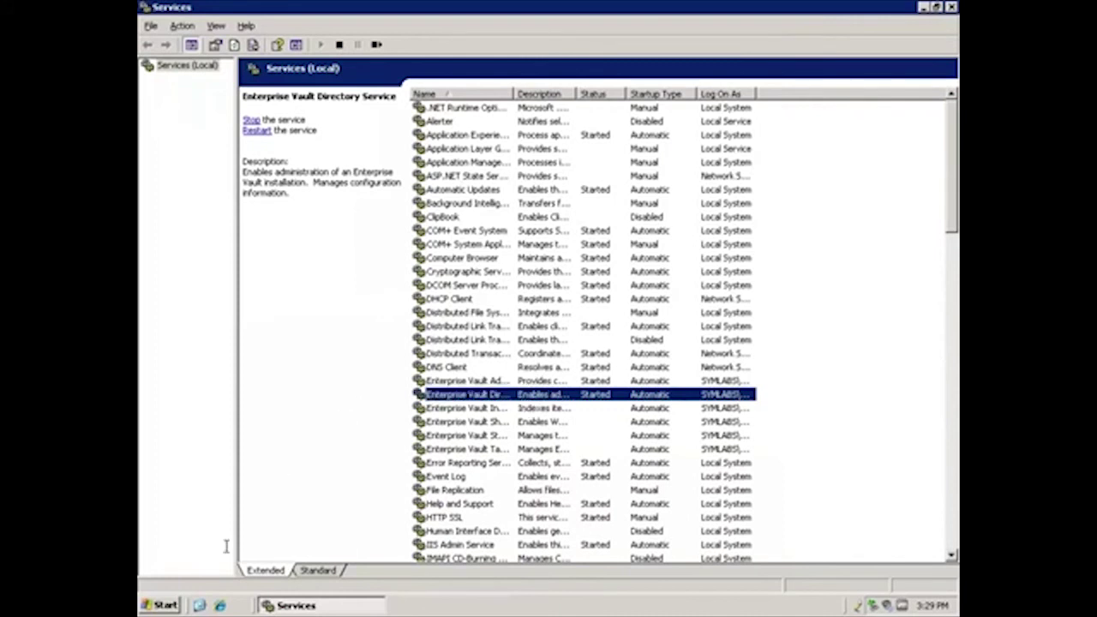
Switch to the Enterprise Vault Administration Console and open the database properties of vault store VS1 in group VSG1.
{"action": "left_click", "coordinate": [163, 606]}
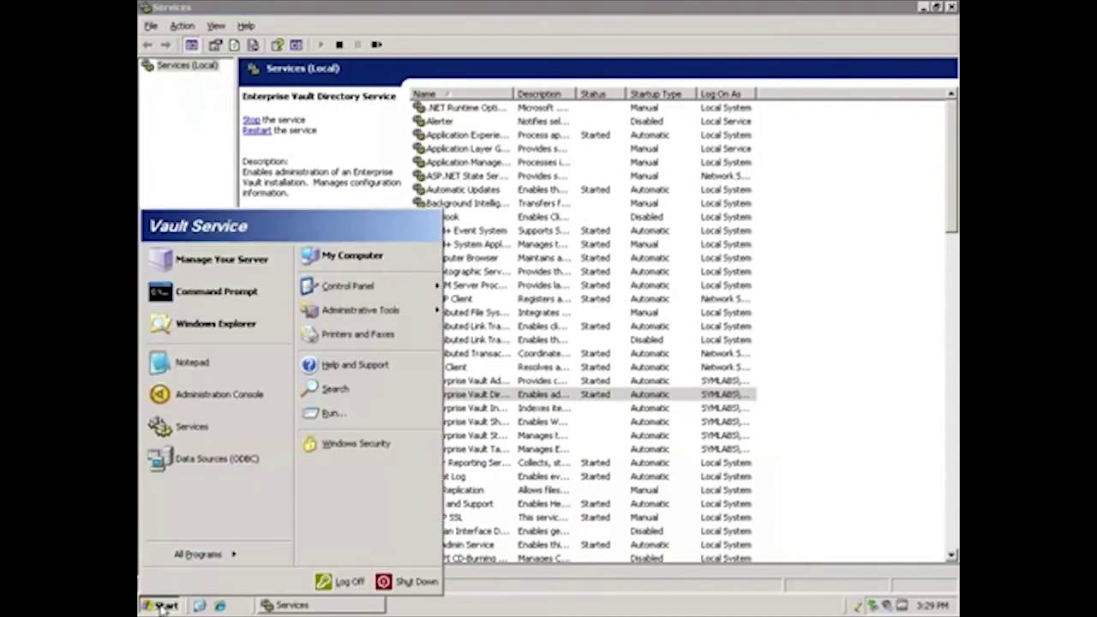
{"action": "left_click", "coordinate": [216, 395]}
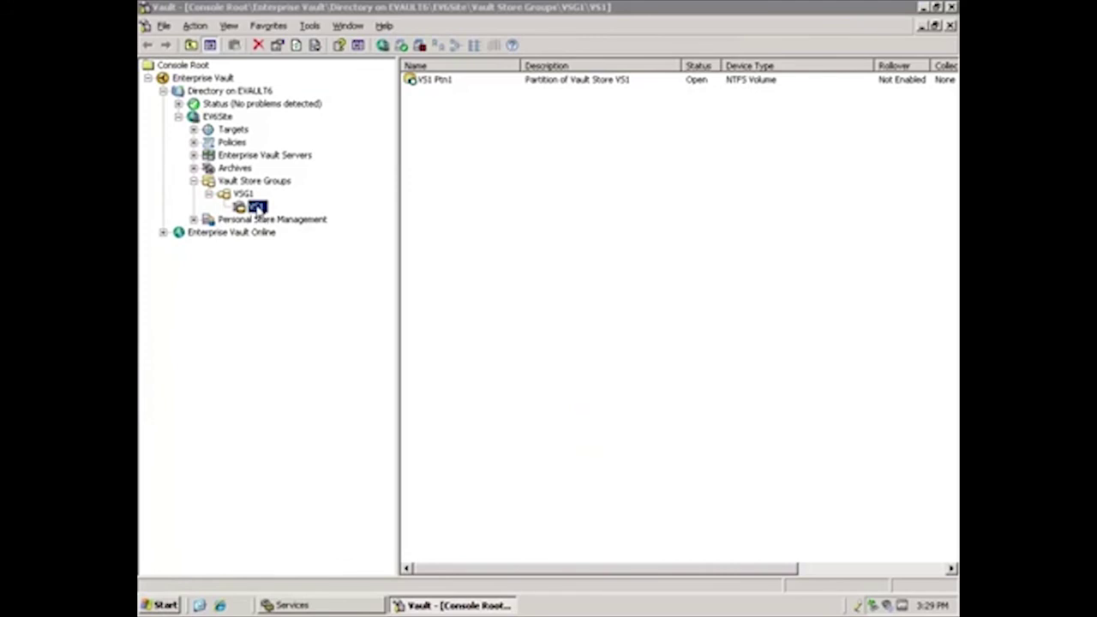
{"action": "right_click", "coordinate": [258, 210]}
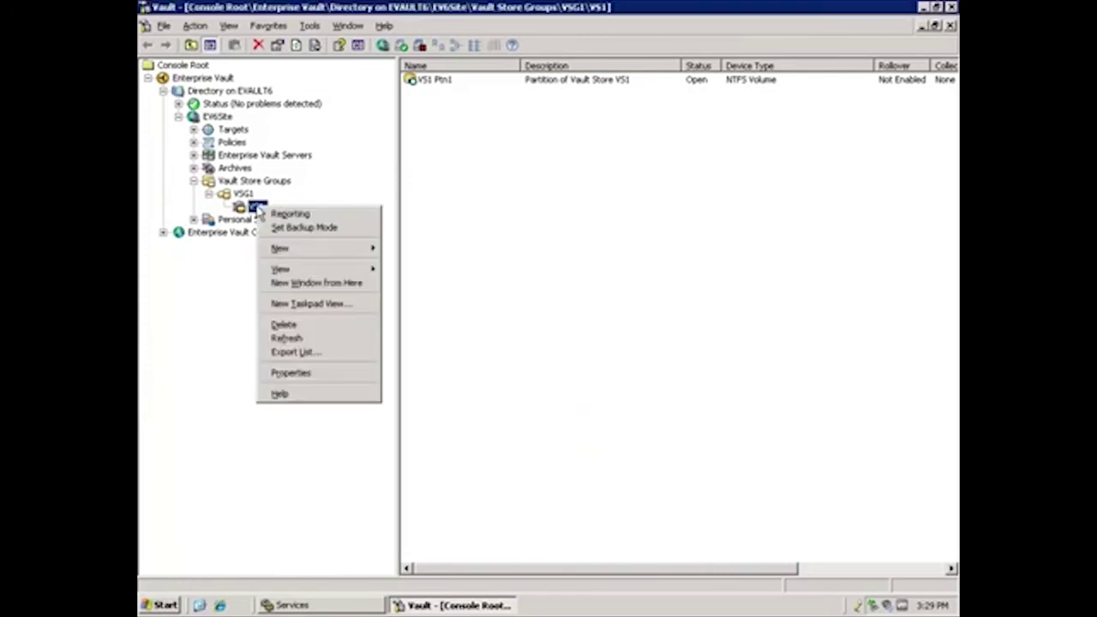
{"action": "left_click", "coordinate": [283, 375]}
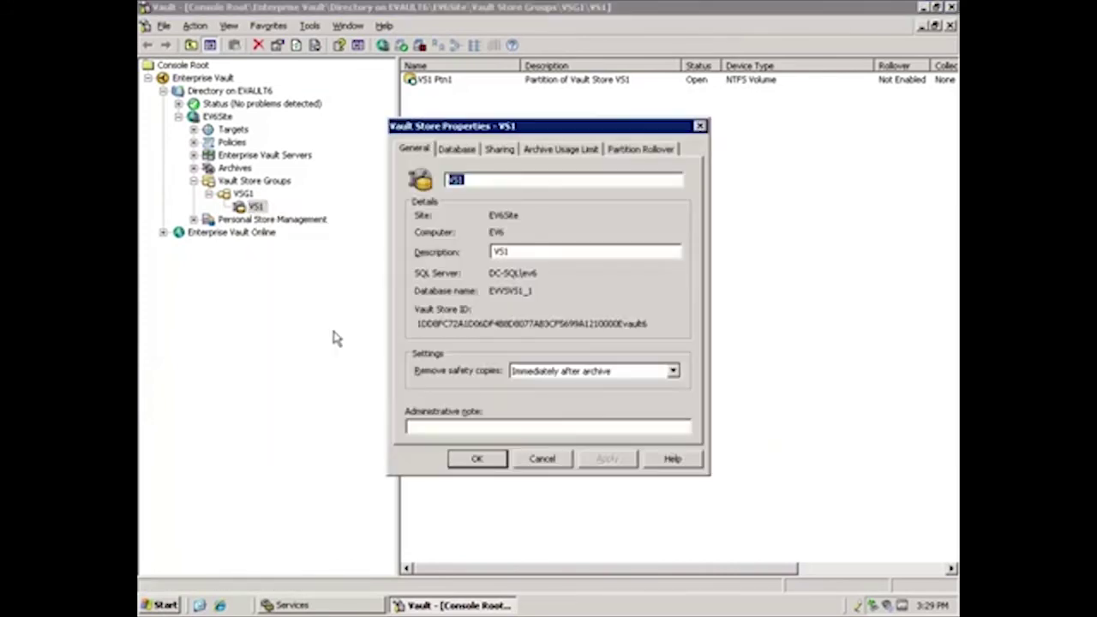
{"action": "left_click", "coordinate": [458, 150]}
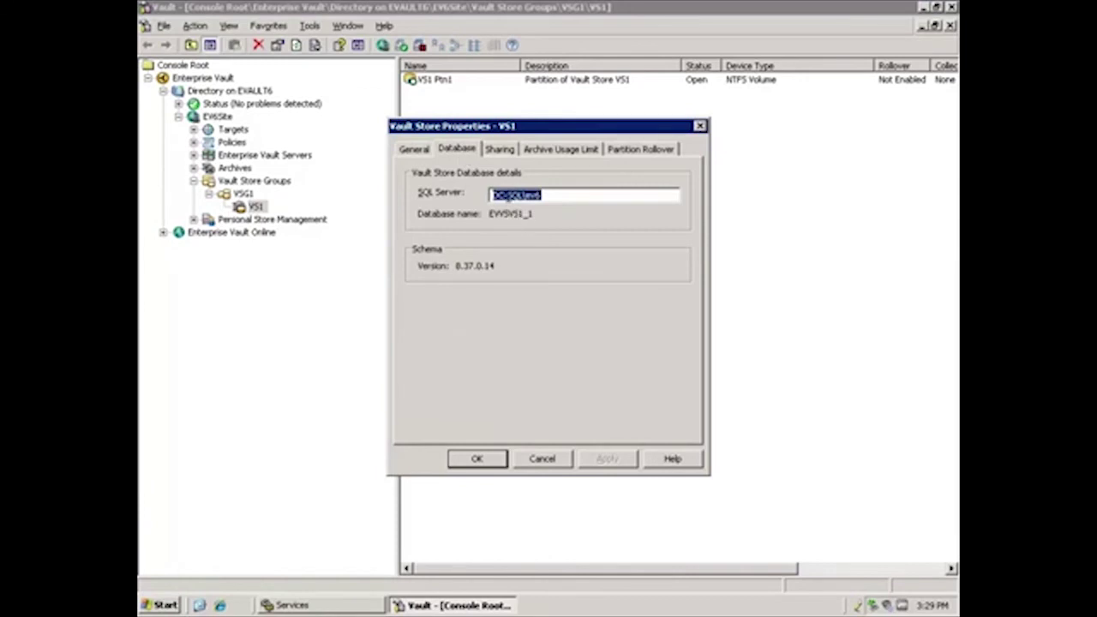
Set the SQL Server of vault store VS1 to SQL6\ev6 and accept the properties.
{"action": "left_click", "coordinate": [507, 196]}
{"action": "left_click_drag", "start_coordinate": [507, 197], "coordinate": [485, 197]}
{"action": "key", "text": "Delete"}
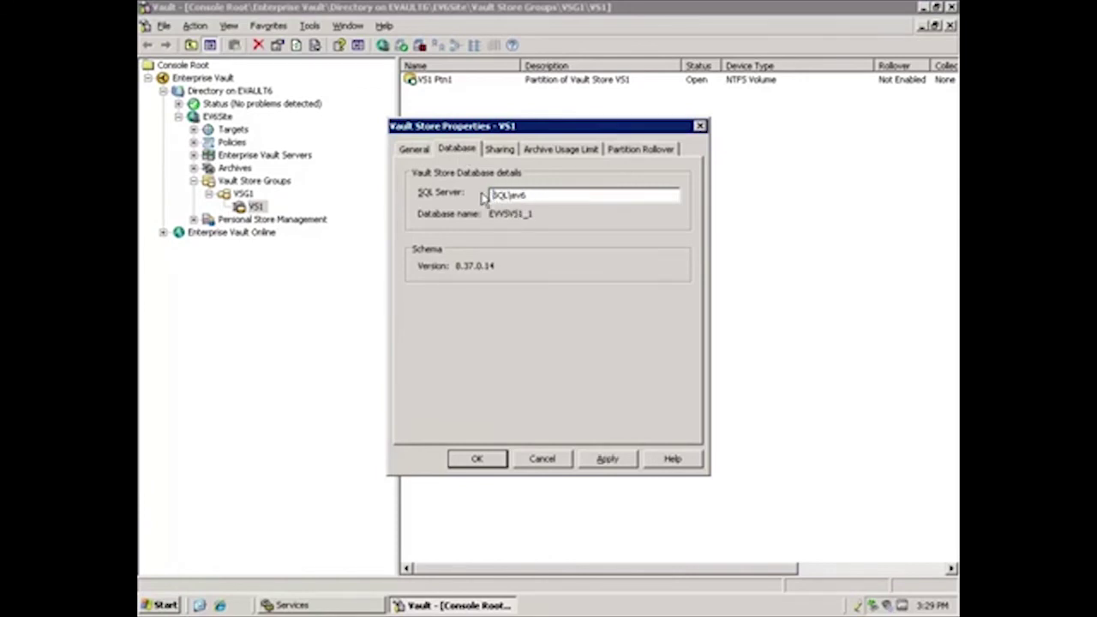
{"action": "key", "text": "Right"}
{"action": "key", "text": "Right"}
{"action": "key", "text": "Right"}
{"action": "type", "text": "6"}
{"action": "left_click", "coordinate": [477, 459]}
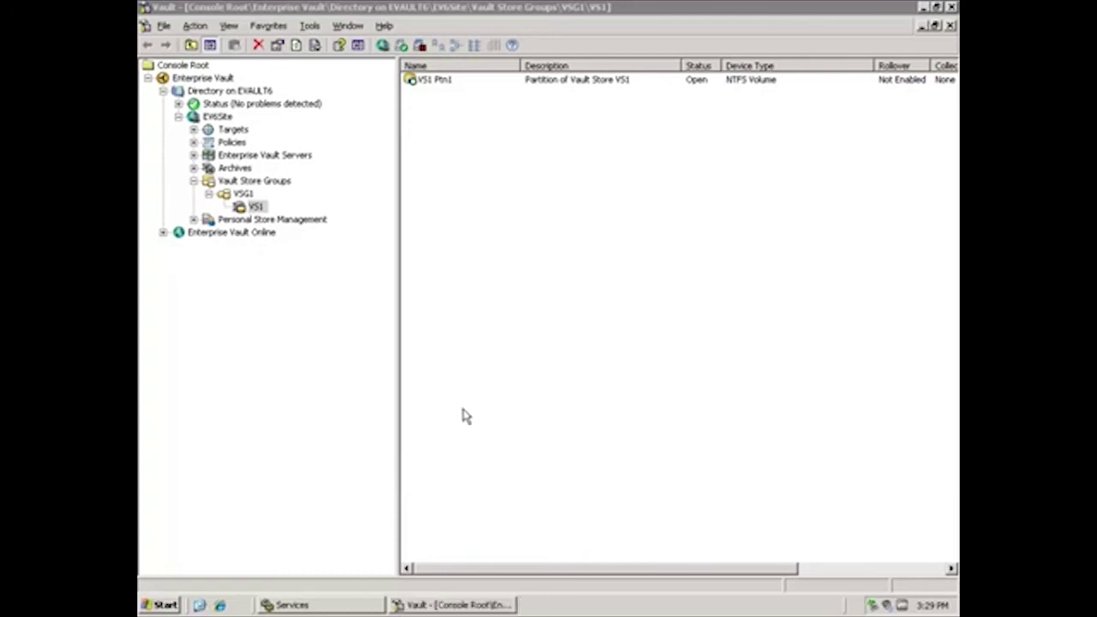
Switch to Services and start the Enterprise Vault Indexing, Shopping, Storage and Task Controller services.
{"action": "left_click", "coordinate": [317, 606]}
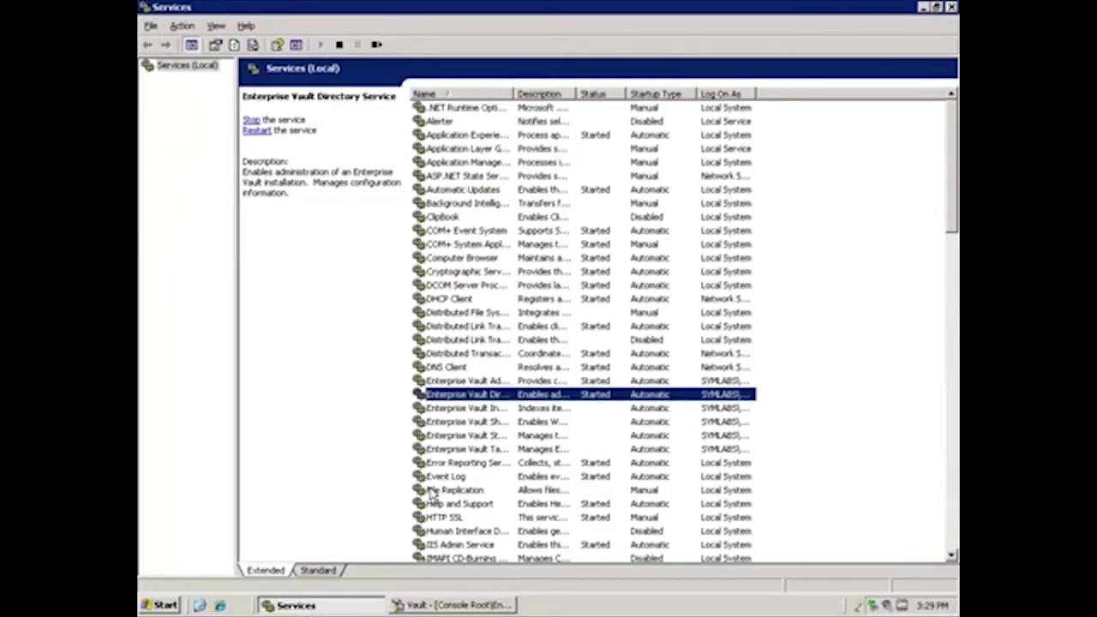
{"action": "left_click", "coordinate": [464, 410]}
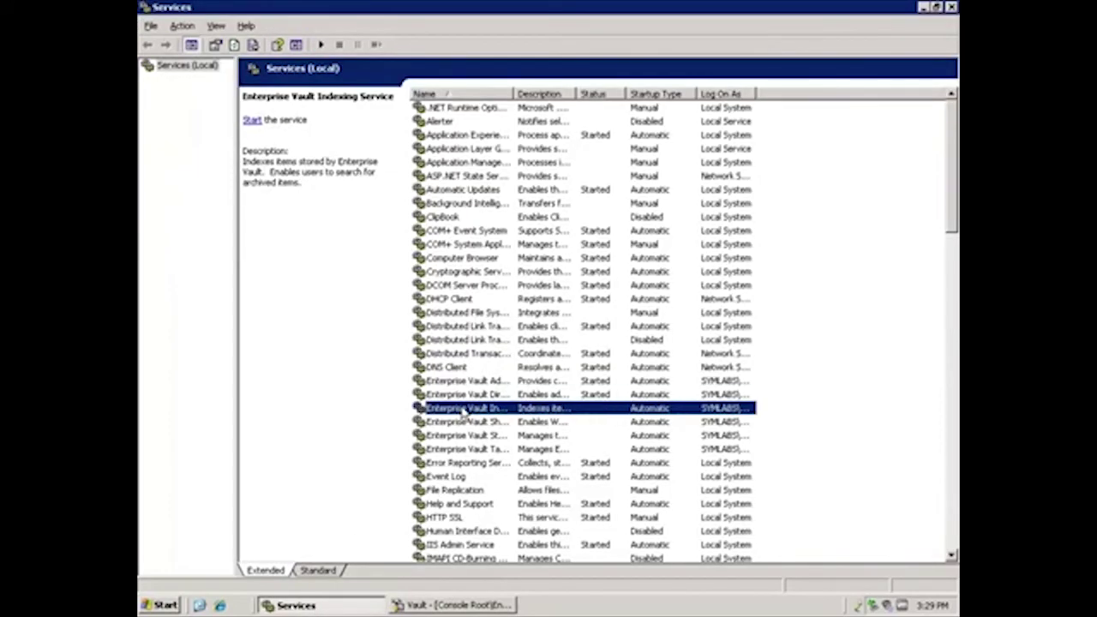
{"action": "left_click", "coordinate": [320, 45]}
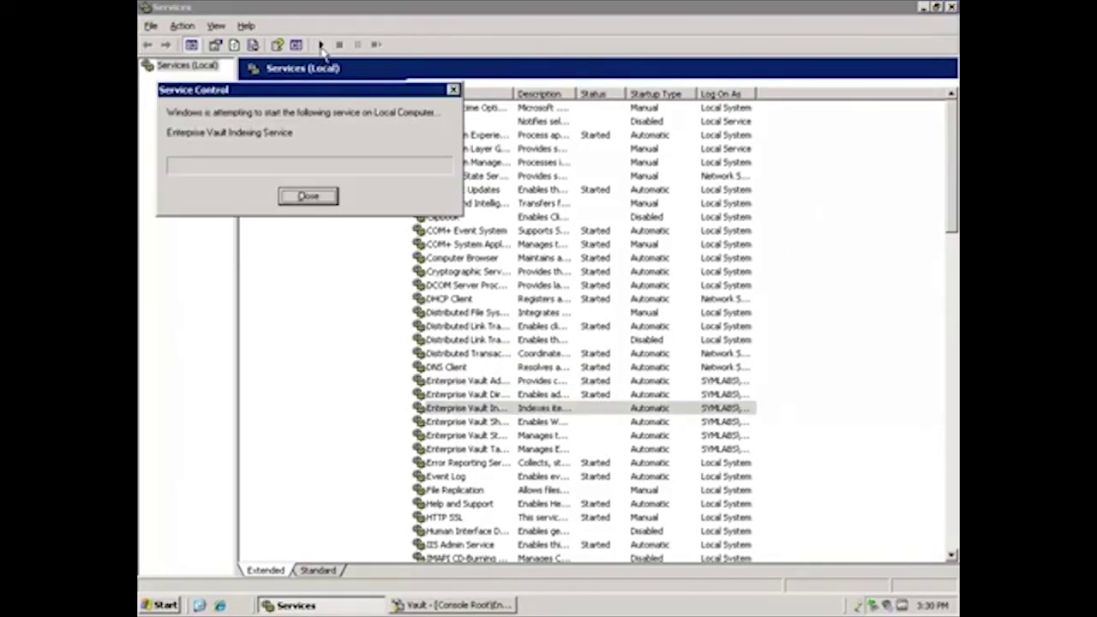
{"action": "key", "text": "Down"}
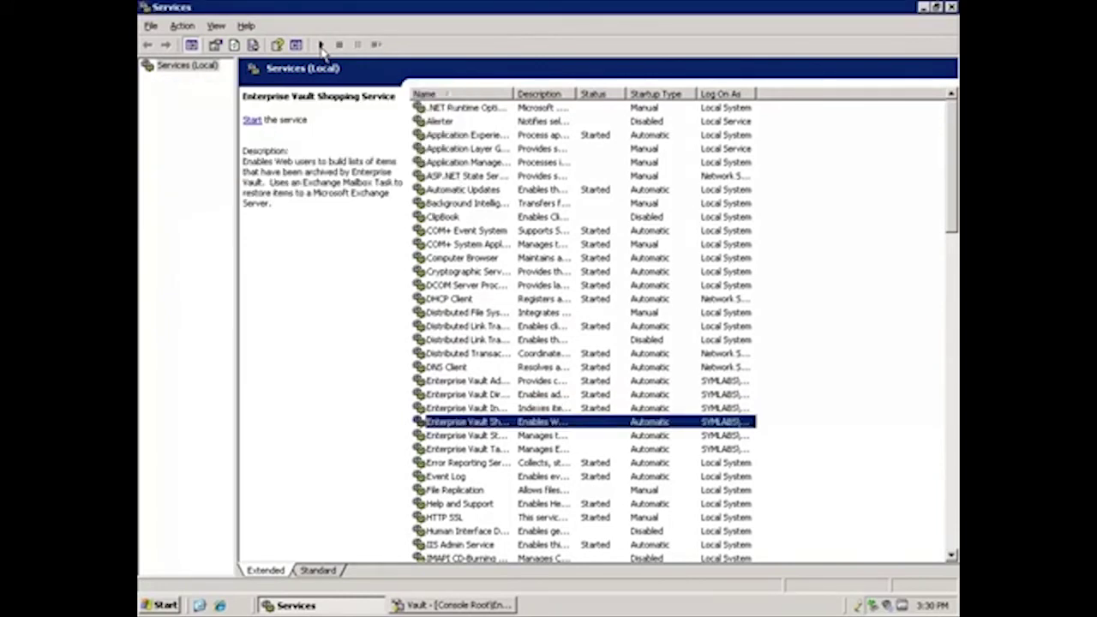
{"action": "left_click", "coordinate": [320, 46]}
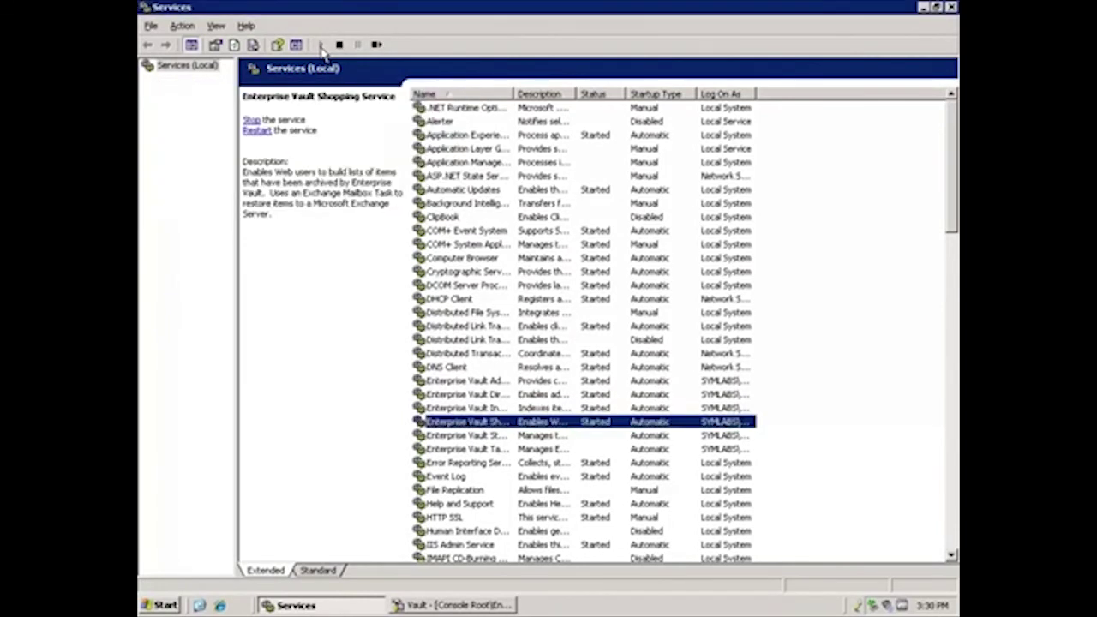
{"action": "key", "text": "Down"}
{"action": "left_click", "coordinate": [320, 46]}
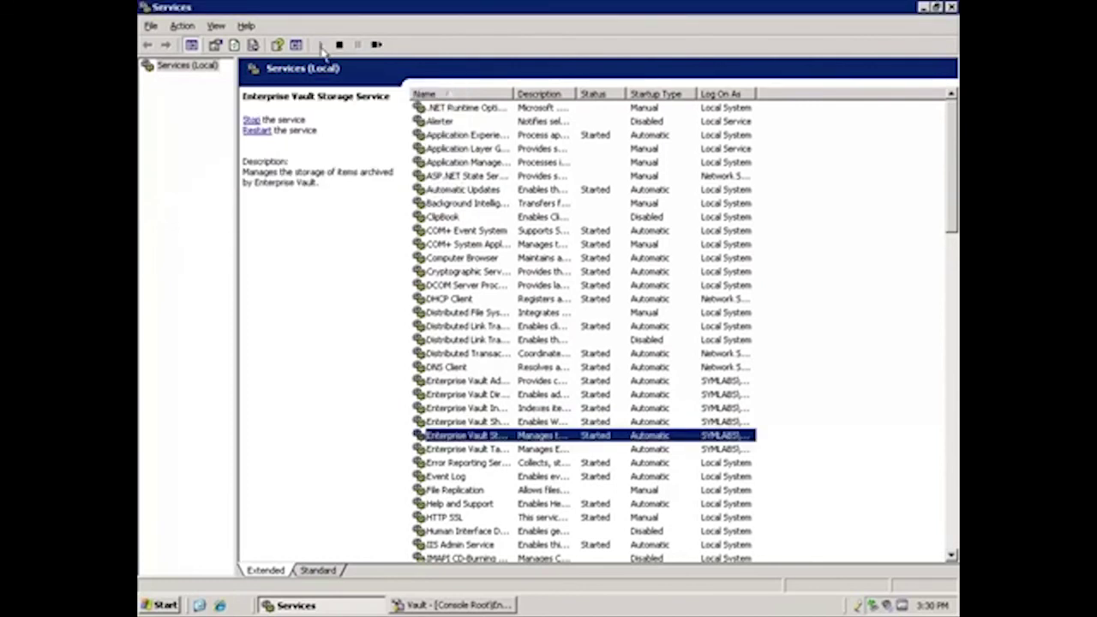
{"action": "key", "text": "Down"}
{"action": "left_click", "coordinate": [321, 45]}
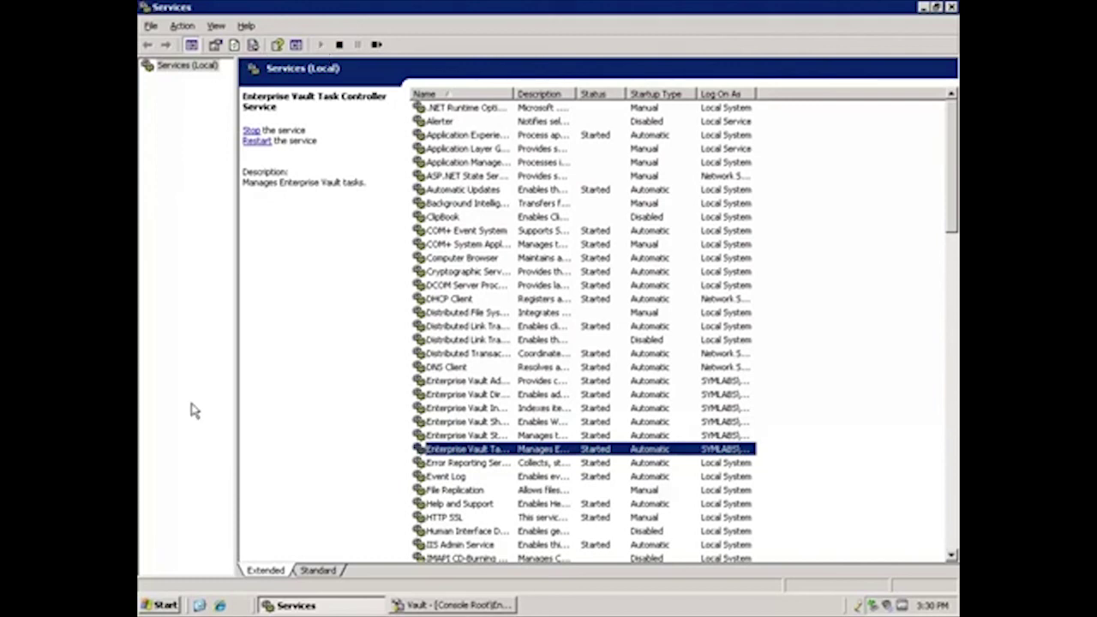
Open the ODBC Data Source Administrator by running c:\WINDOWS\system32\odbcad32.exe.
{"action": "left_click", "coordinate": [166, 605]}
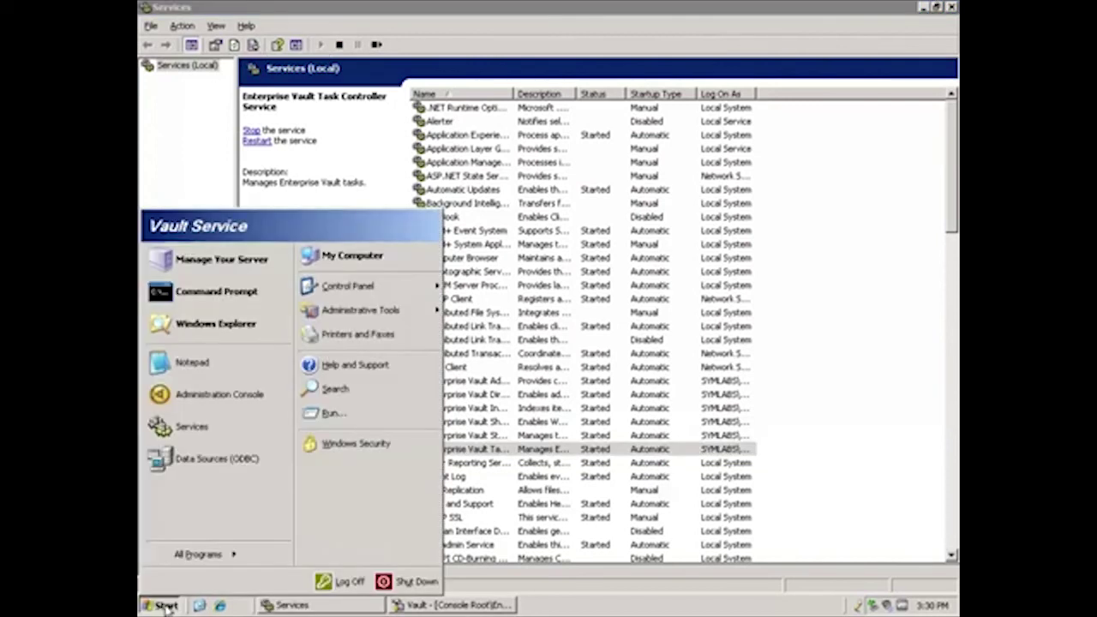
{"action": "left_click", "coordinate": [335, 415]}
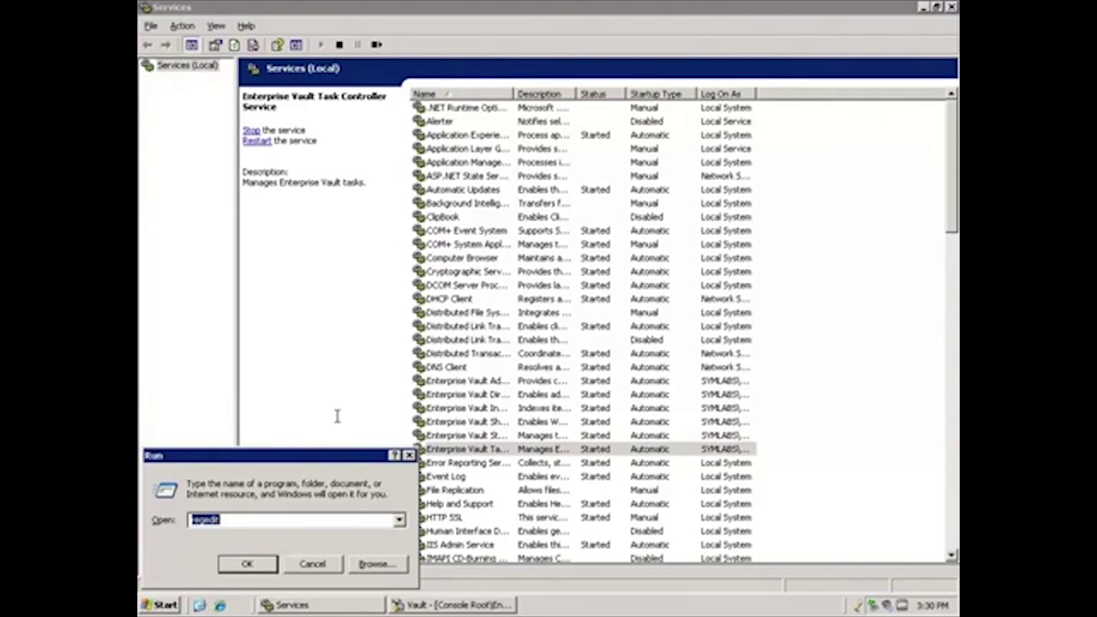
{"action": "type", "text": "c:\\"}
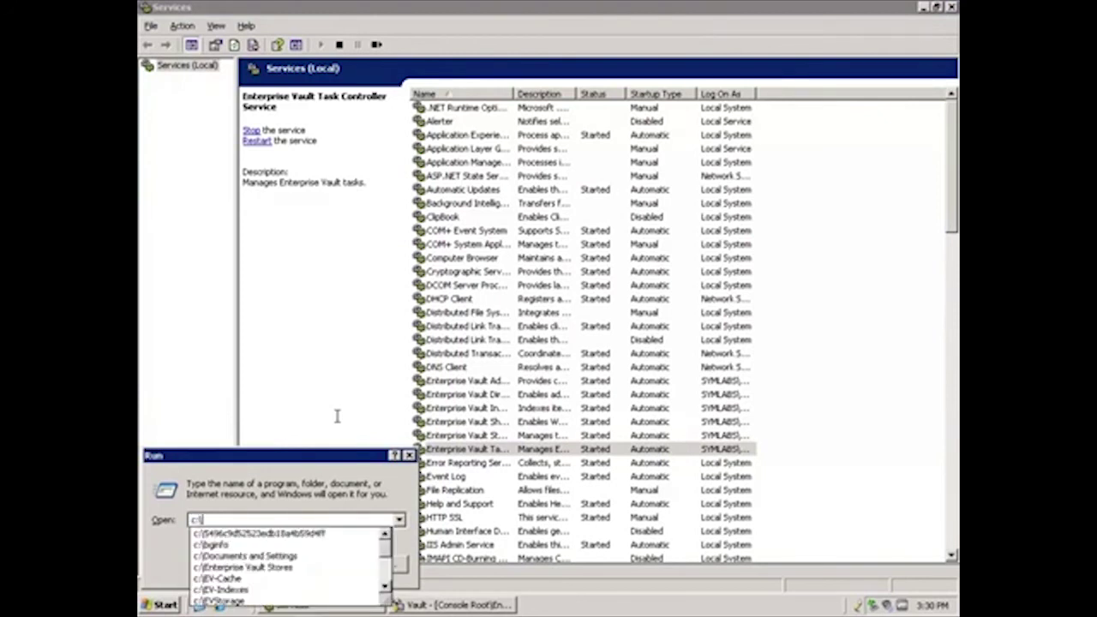
{"action": "type", "text": "windo"}
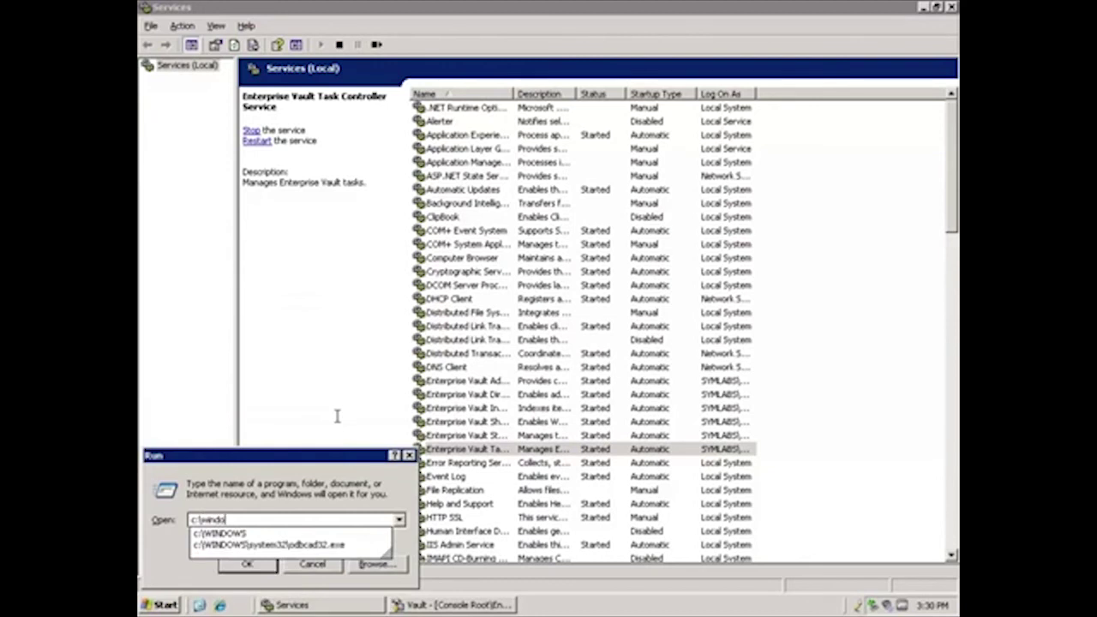
{"action": "key", "text": "Down"}
{"action": "key", "text": "Down"}
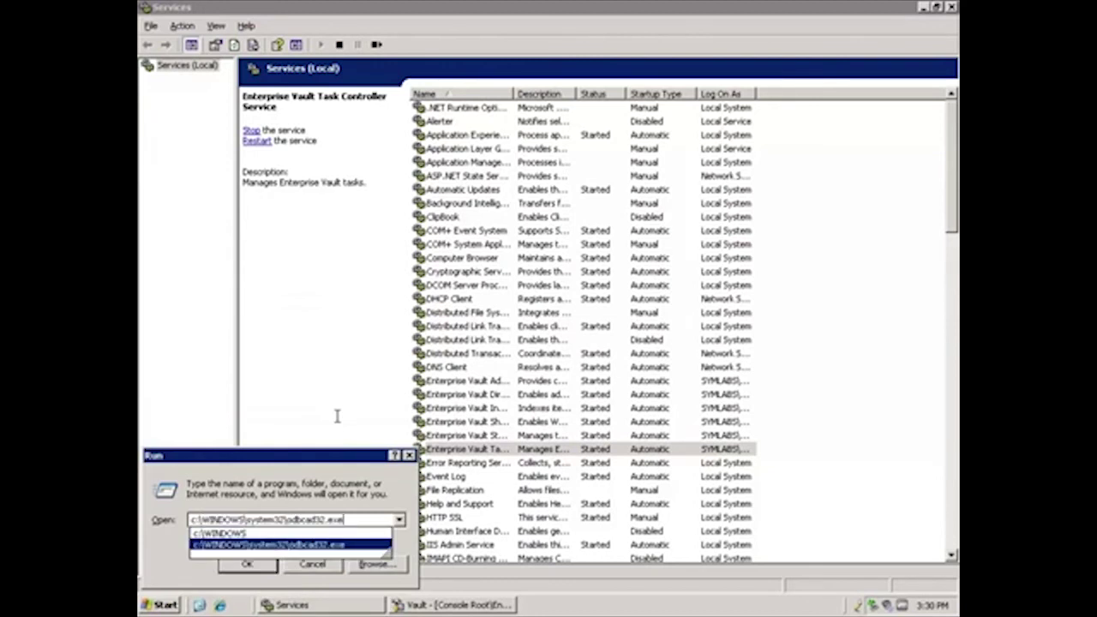
{"action": "key", "text": "Return"}
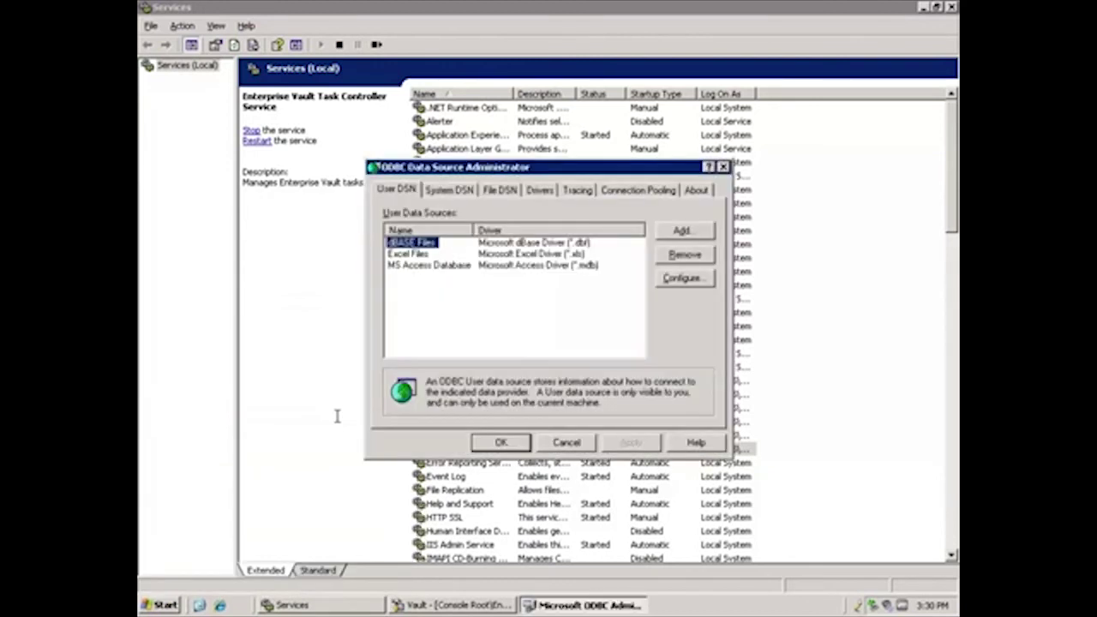
Open the configuration of the EVAudit system data source and review its SQL Server, authentication and default database settings through to the summary.
{"action": "left_click", "coordinate": [450, 190]}
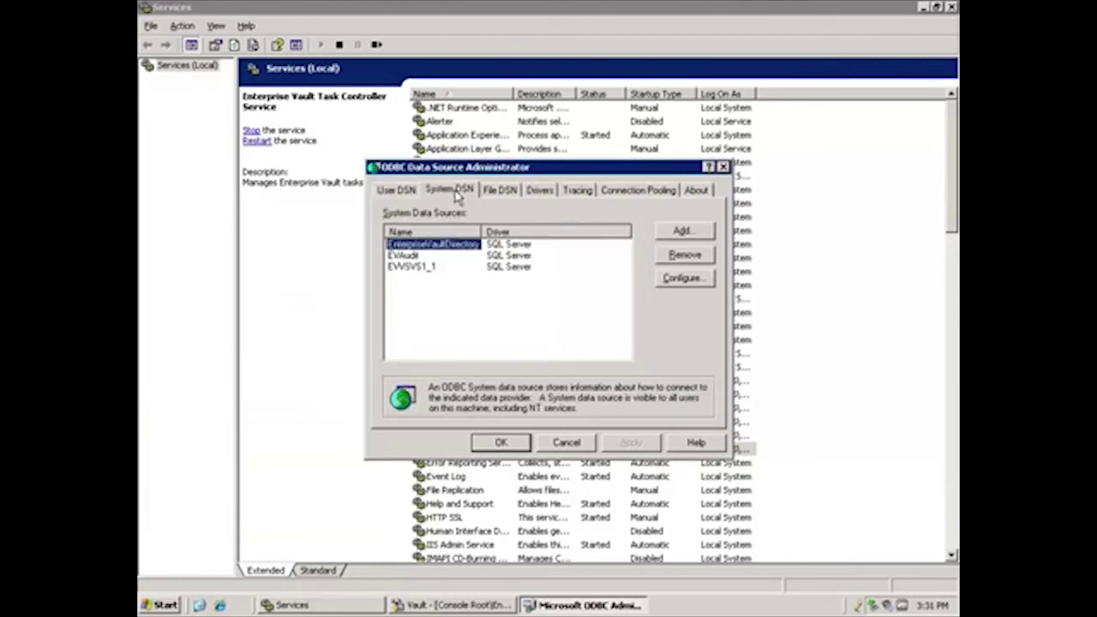
{"action": "left_click", "coordinate": [400, 257]}
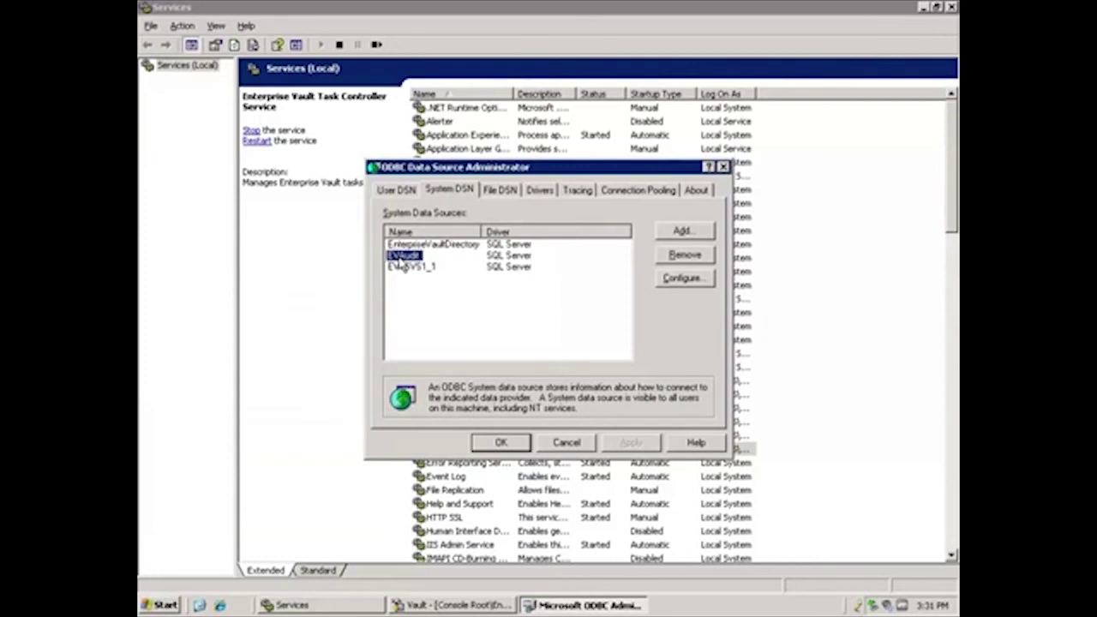
{"action": "left_click", "coordinate": [679, 281]}
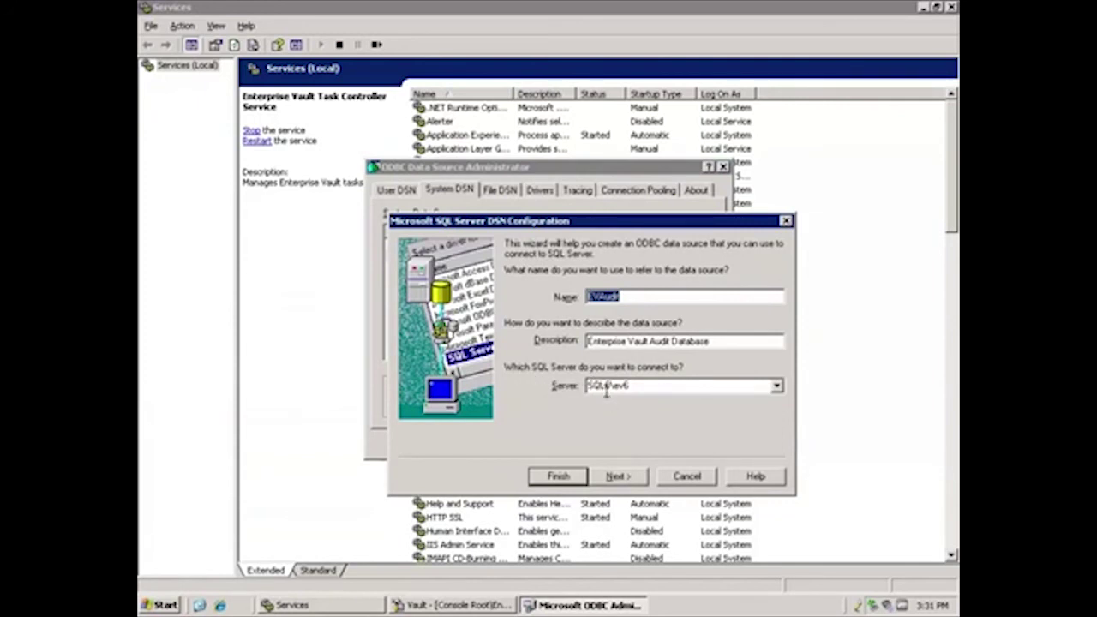
{"action": "left_click", "coordinate": [618, 478]}
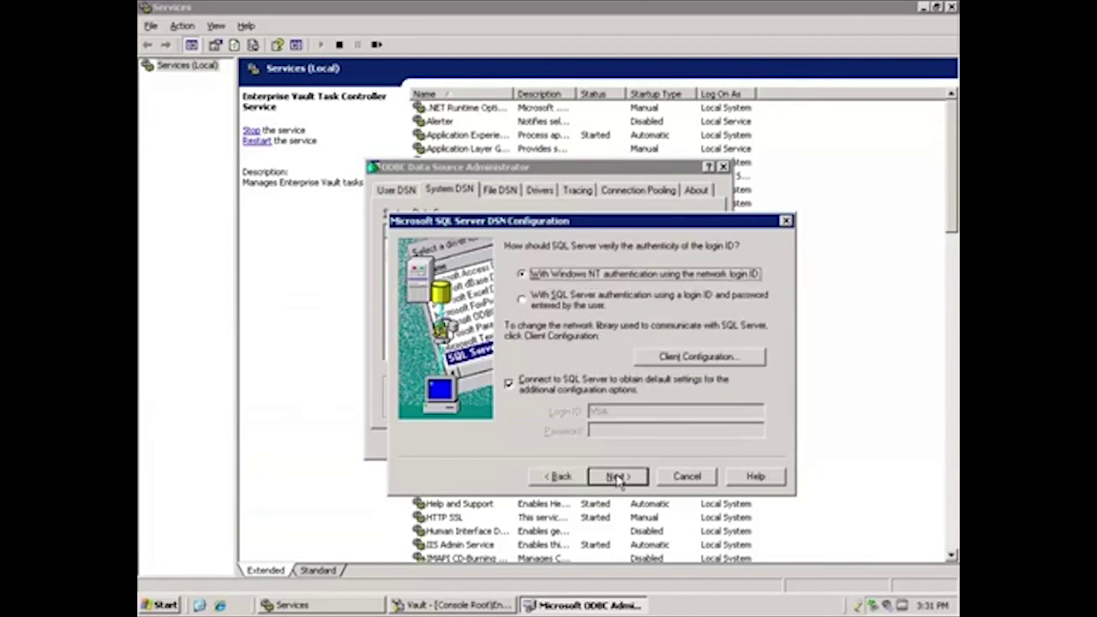
{"action": "left_click", "coordinate": [618, 477]}
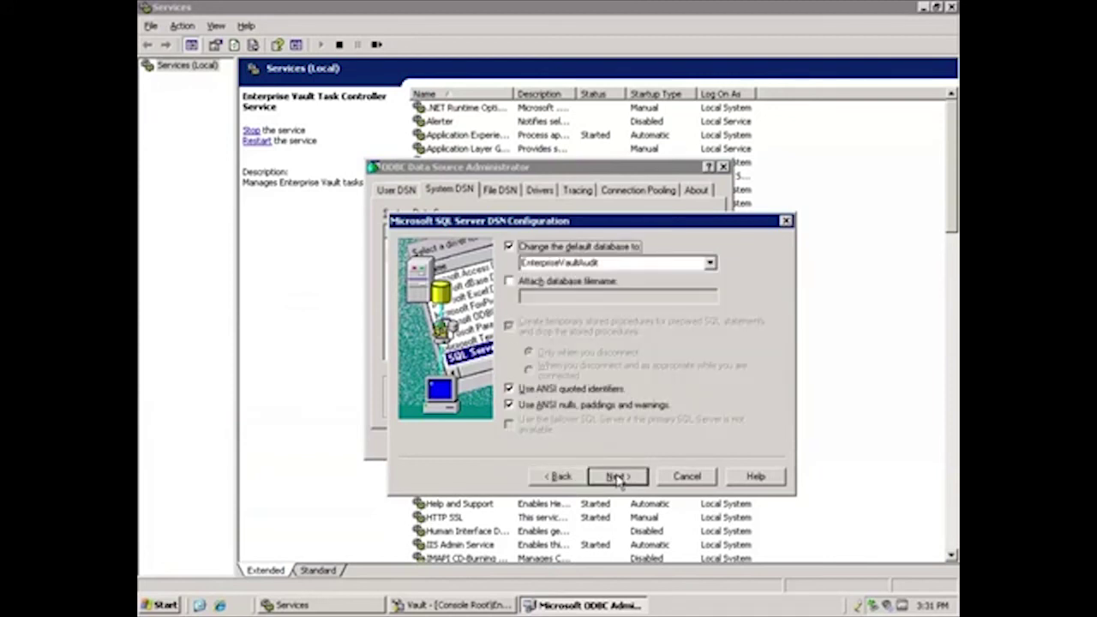
{"action": "left_click", "coordinate": [618, 478]}
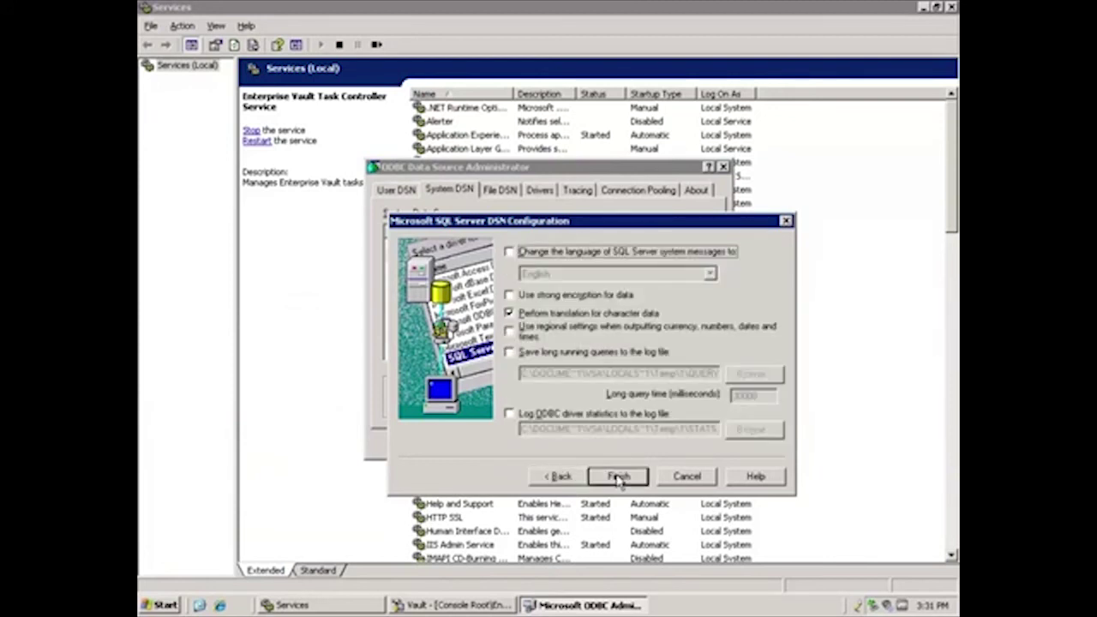
{"action": "left_click", "coordinate": [618, 478]}
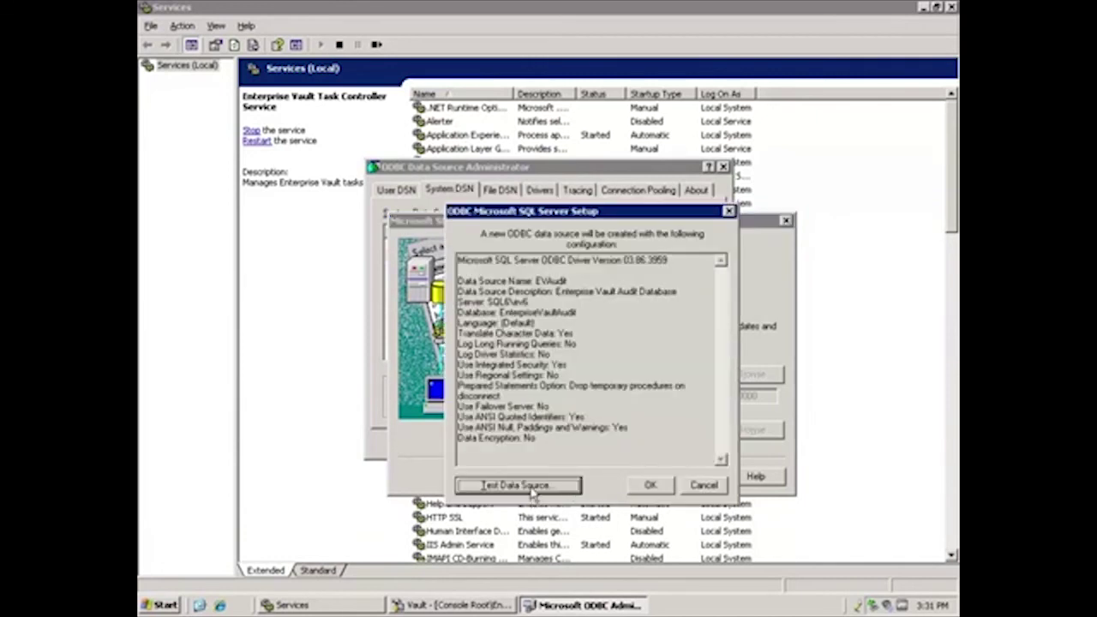
Test the EVAudit data source's connection, then accept its configuration and the ODBC Data Source Administrator.
{"action": "left_click", "coordinate": [534, 486]}
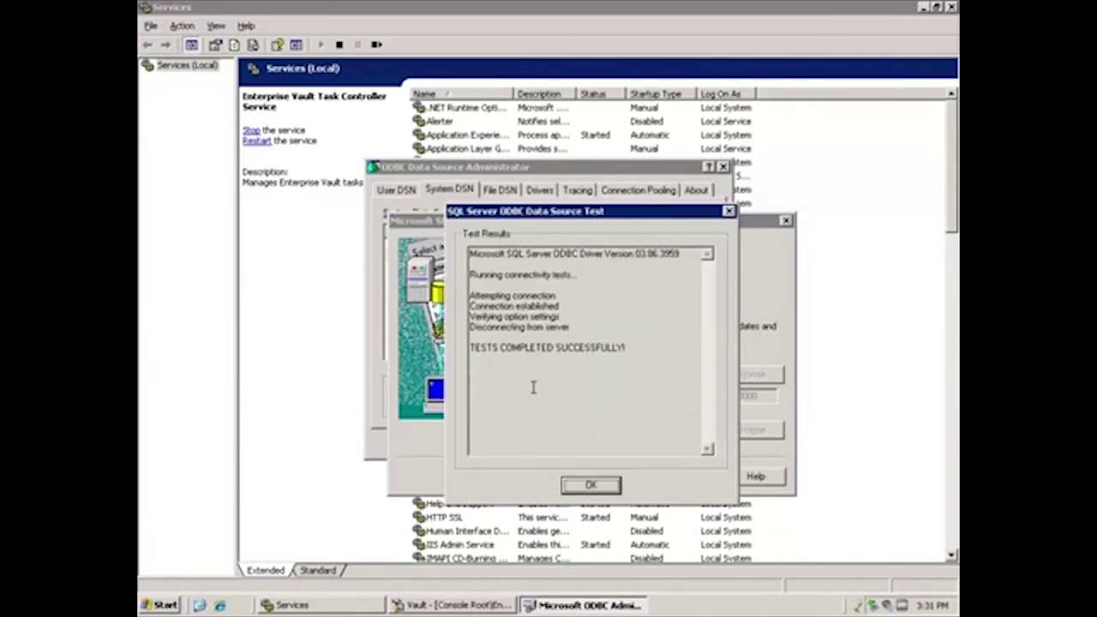
{"action": "left_click", "coordinate": [595, 486]}
{"action": "left_click", "coordinate": [648, 486]}
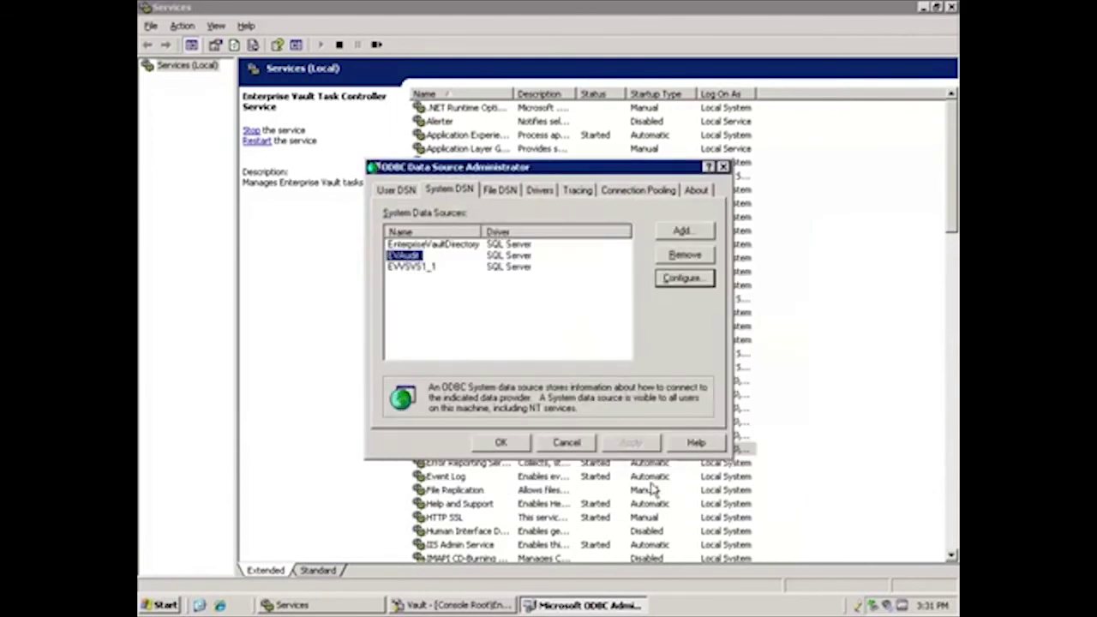
{"action": "left_click", "coordinate": [502, 444]}
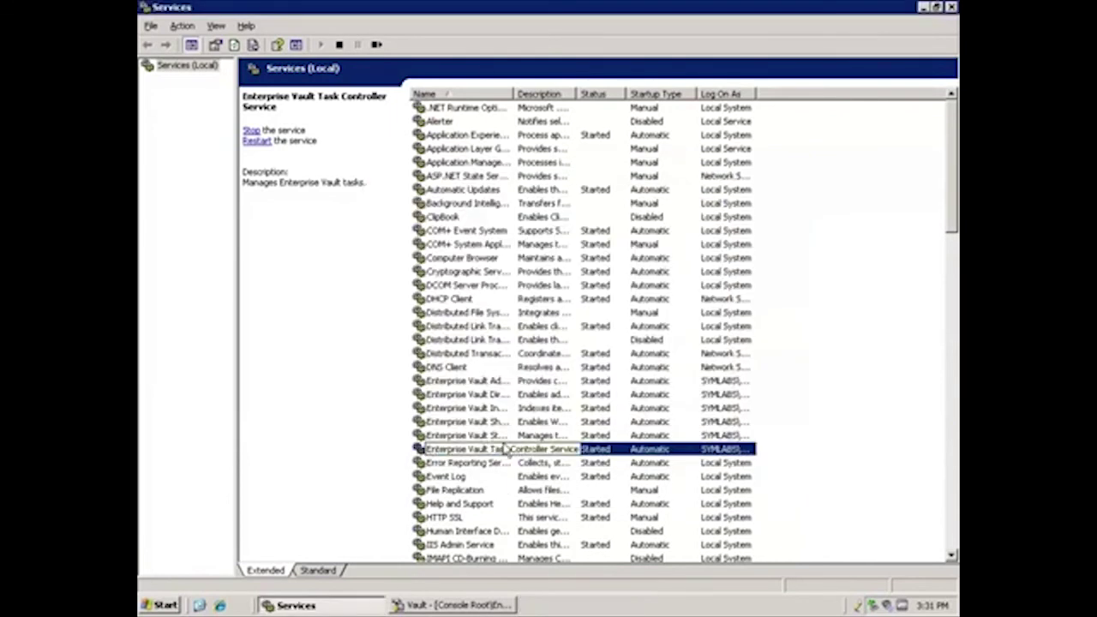